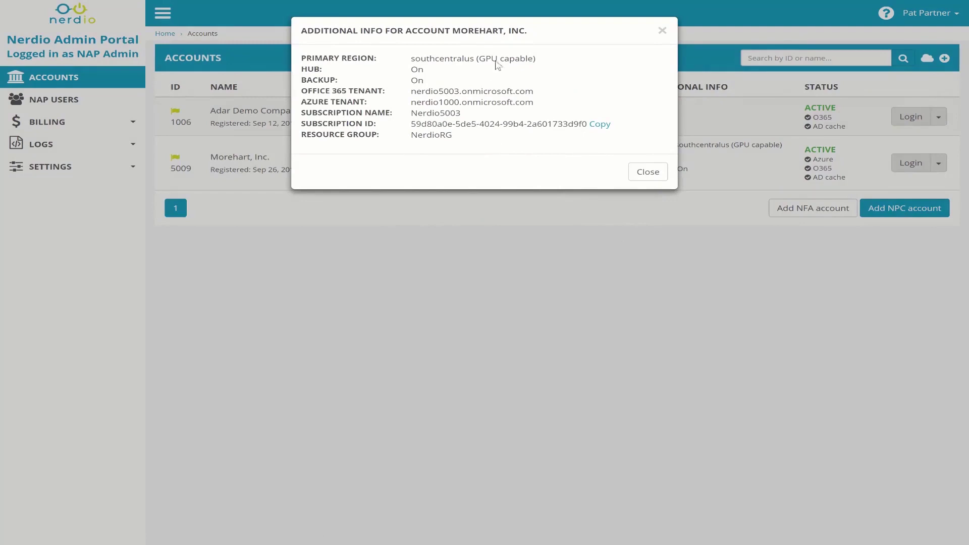
Review Morehart, Inc.'s primary region value, then close its Additional Info dialog
left_click_drag(411, 58, 540, 60)
left_click(433, 79)
left_click(652, 173)
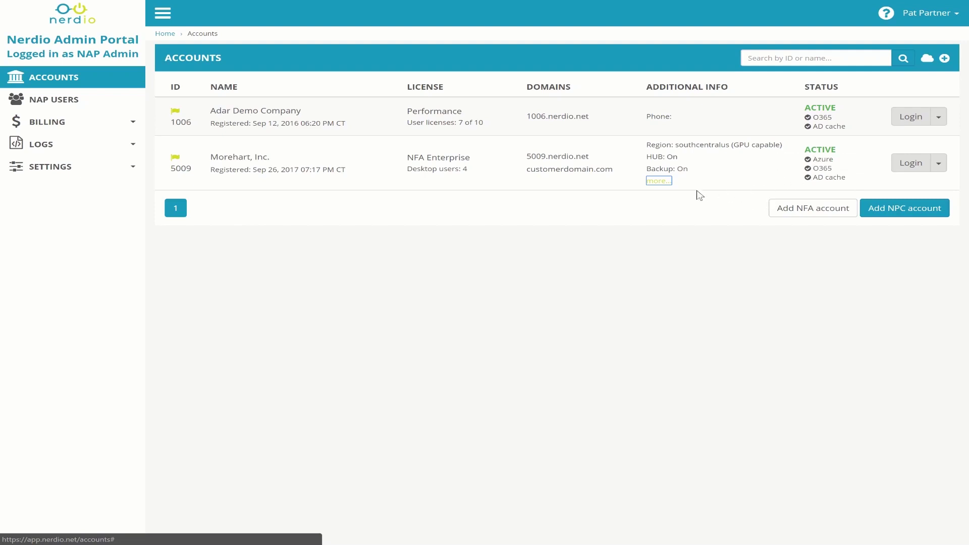
left_click(782, 212)
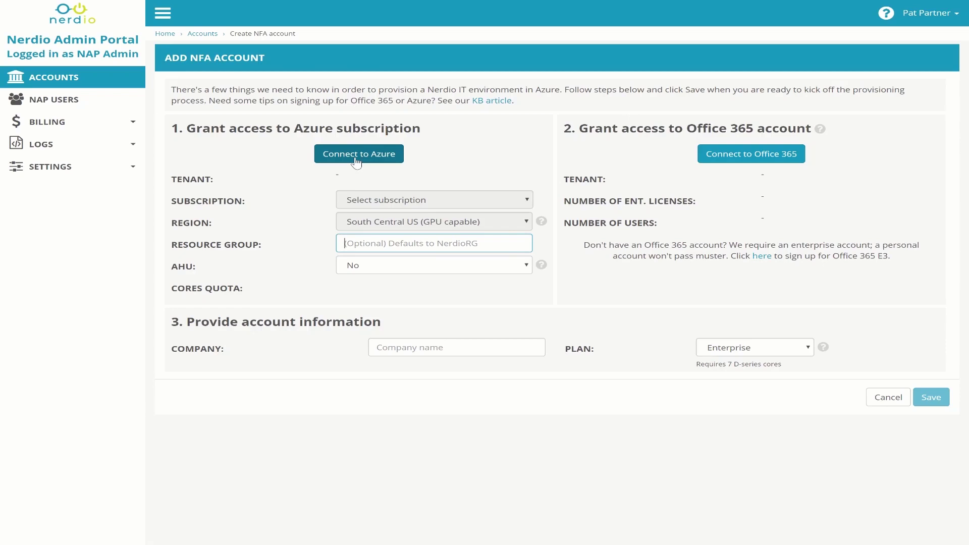
left_click(357, 161)
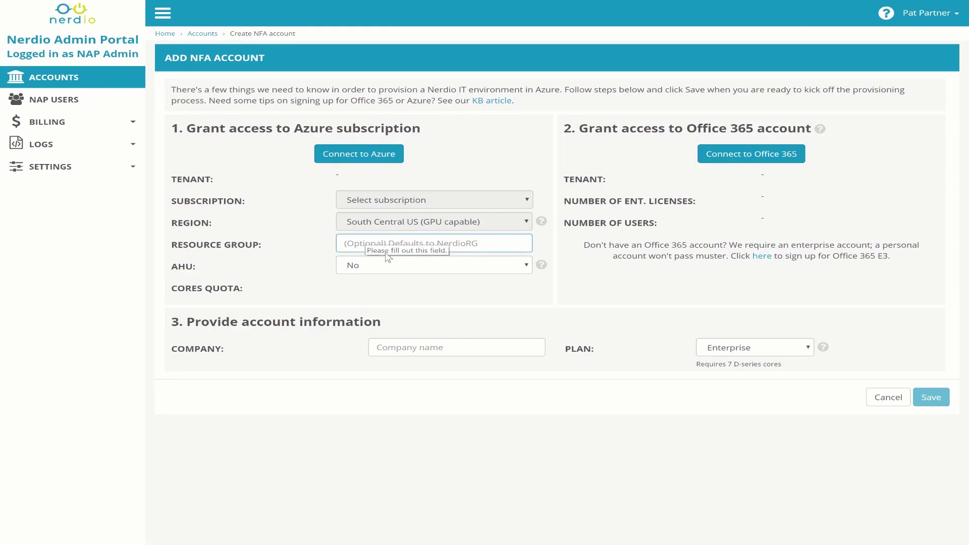
left_click(399, 266)
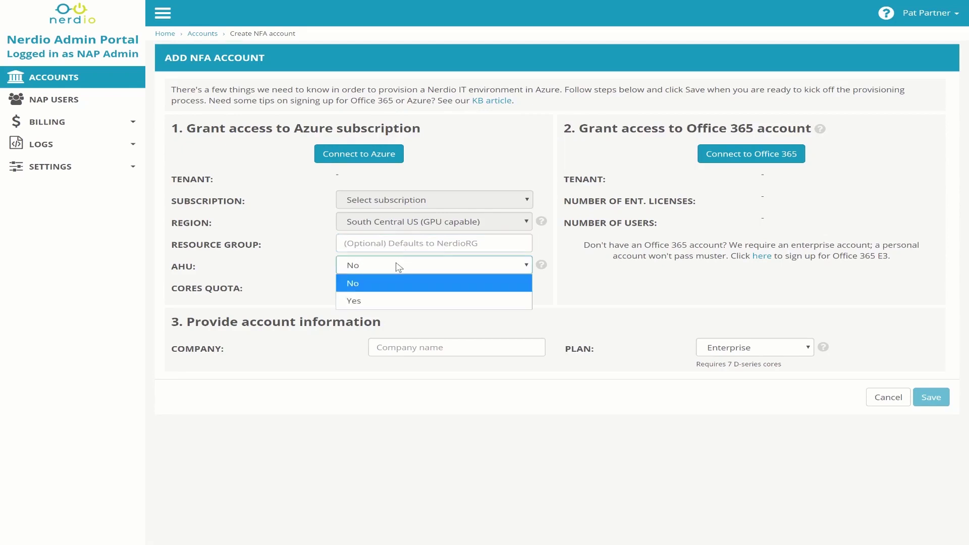
left_click(399, 267)
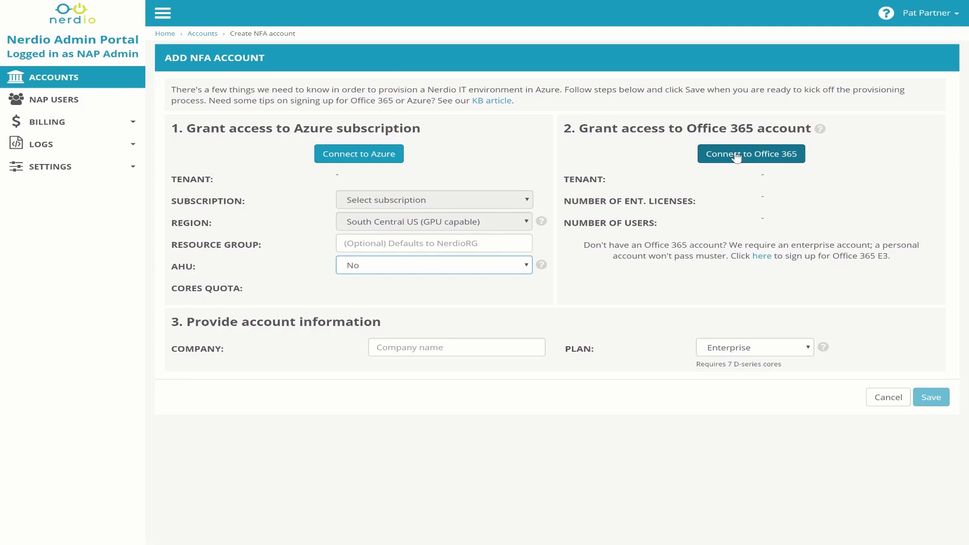
left_click(737, 156)
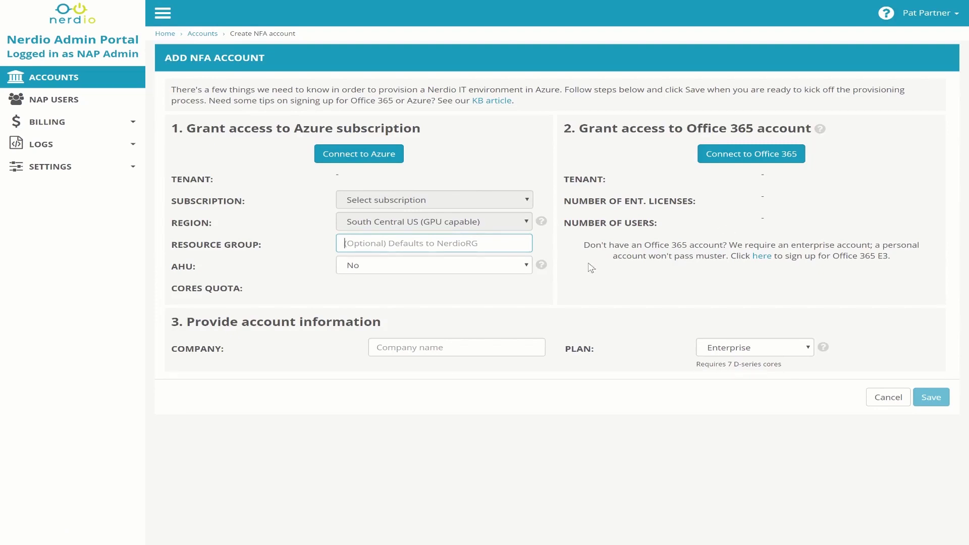
left_click(378, 348)
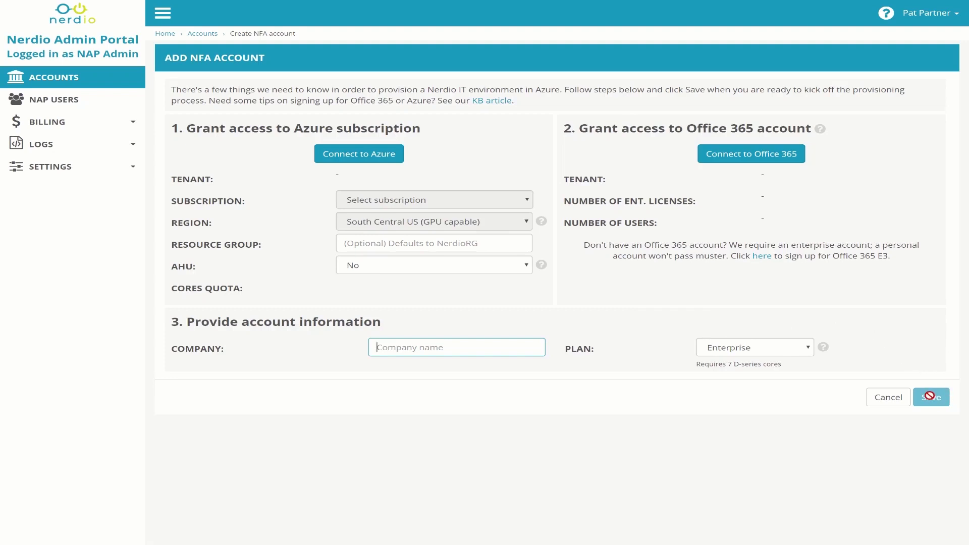
left_click(888, 400)
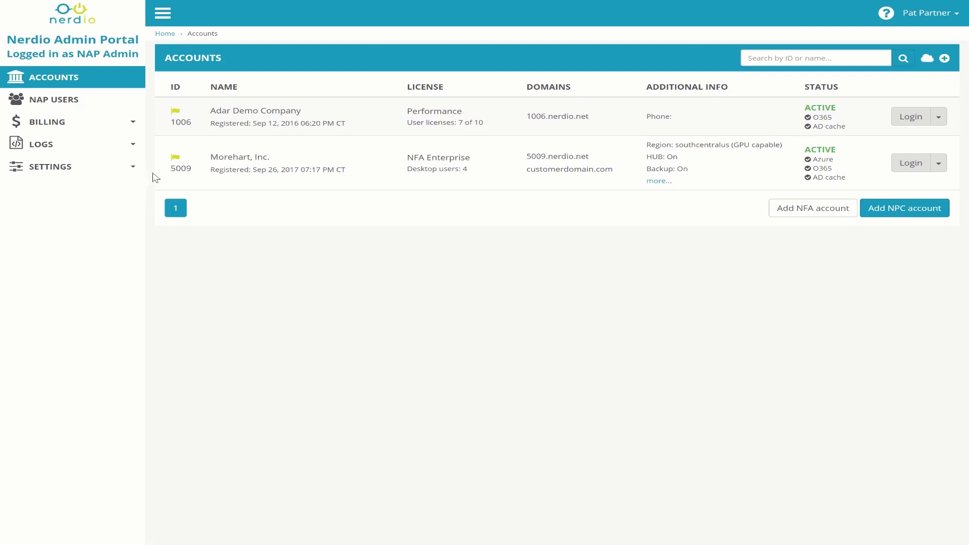
Log in to the Morehart, Inc. account and scroll through its Home dashboard
left_click(904, 167)
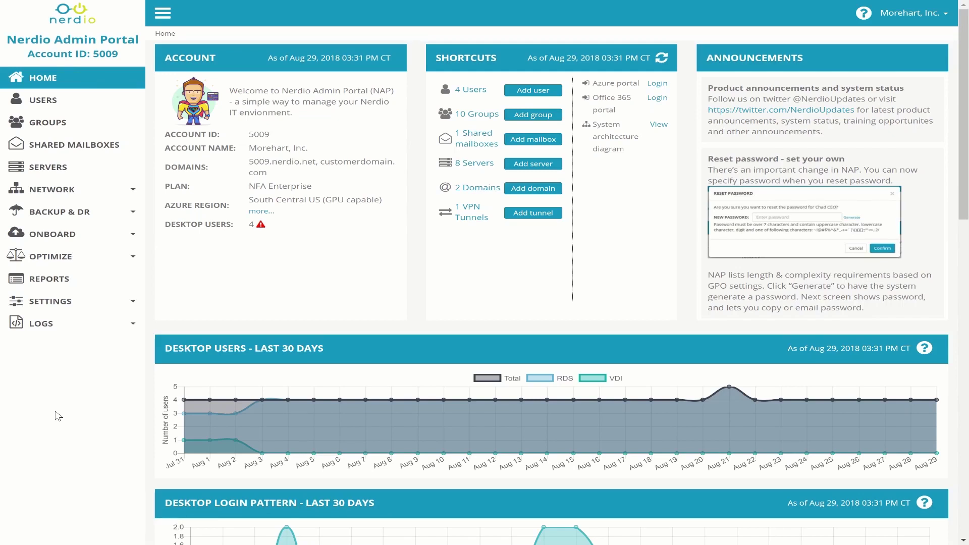
scroll(59, 416, "down", 1)
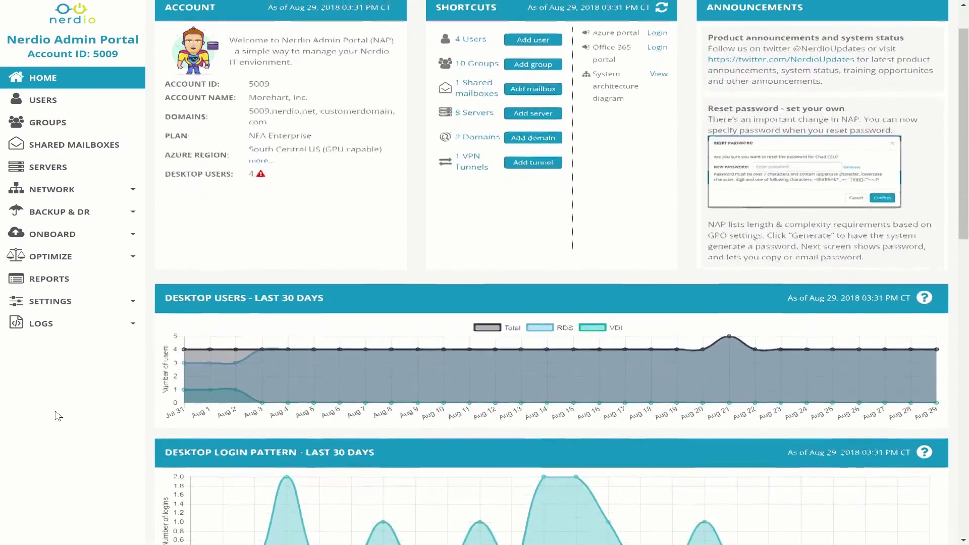
scroll(58, 416, "up", 1)
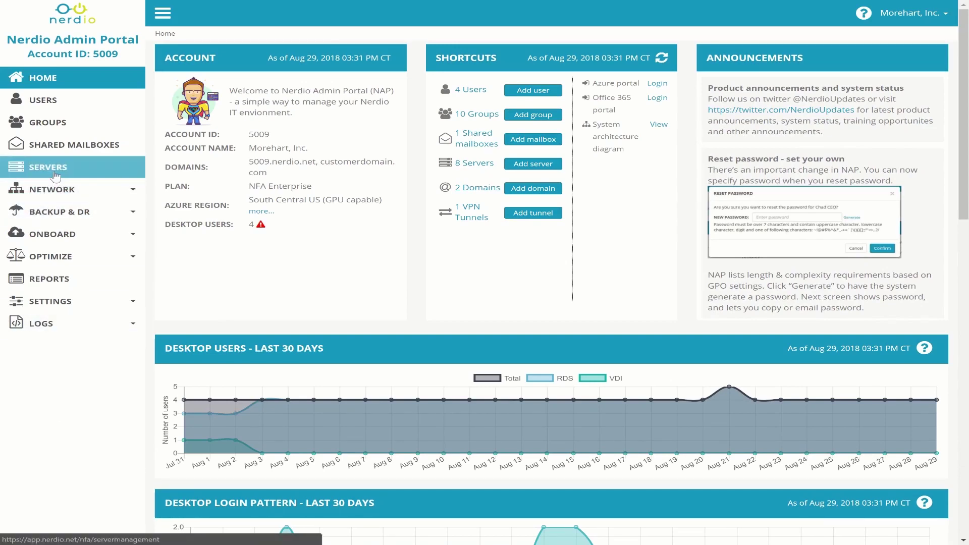
On the Servers page, browse D, N and A series sizes for DC01, cancelling to keep B2s
left_click(48, 167)
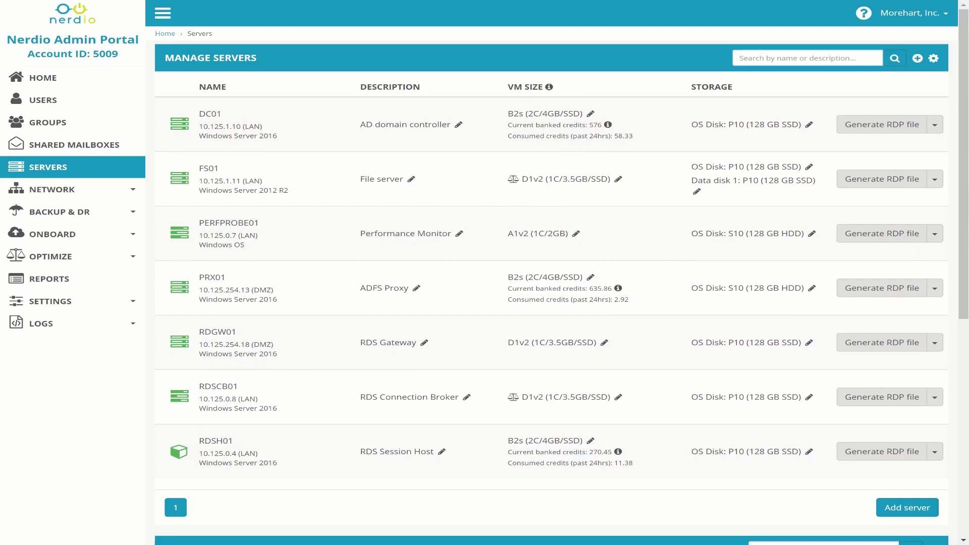
left_click(544, 116)
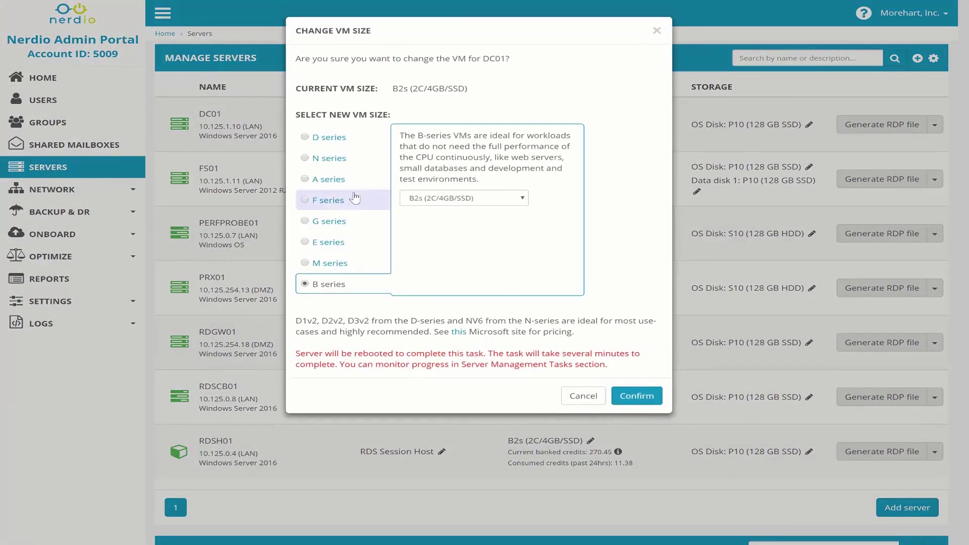
left_click(357, 142)
left_click(325, 158)
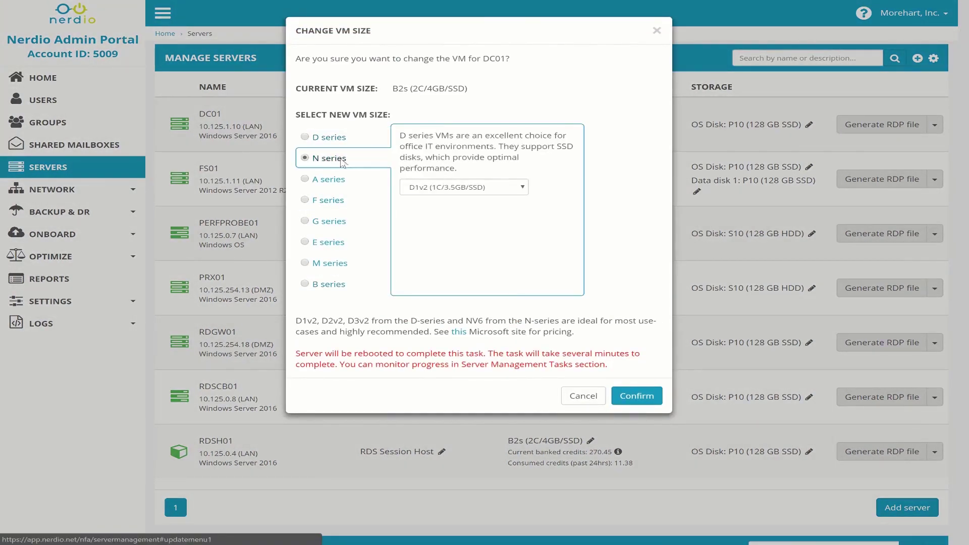
left_click(340, 185)
left_click(358, 139)
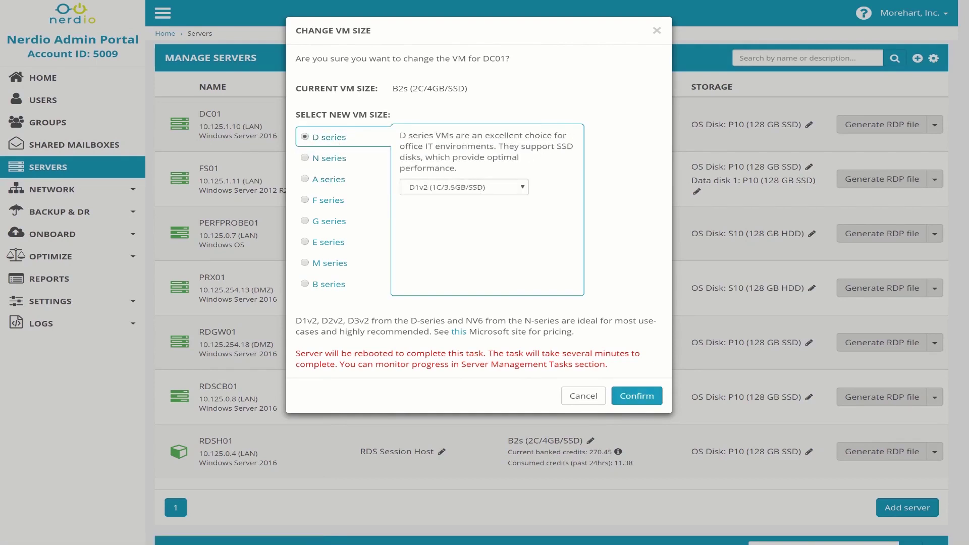
left_click_drag(475, 167, 400, 134)
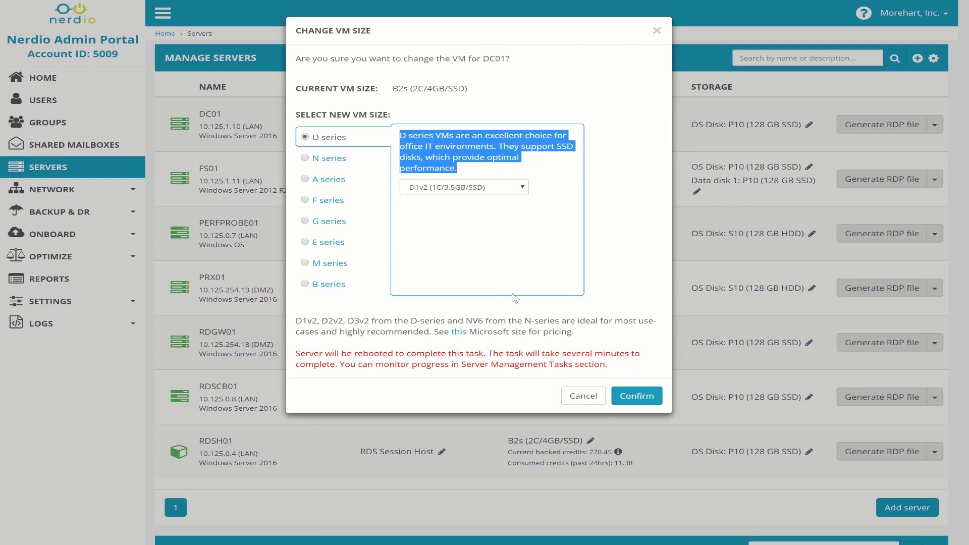
left_click(579, 399)
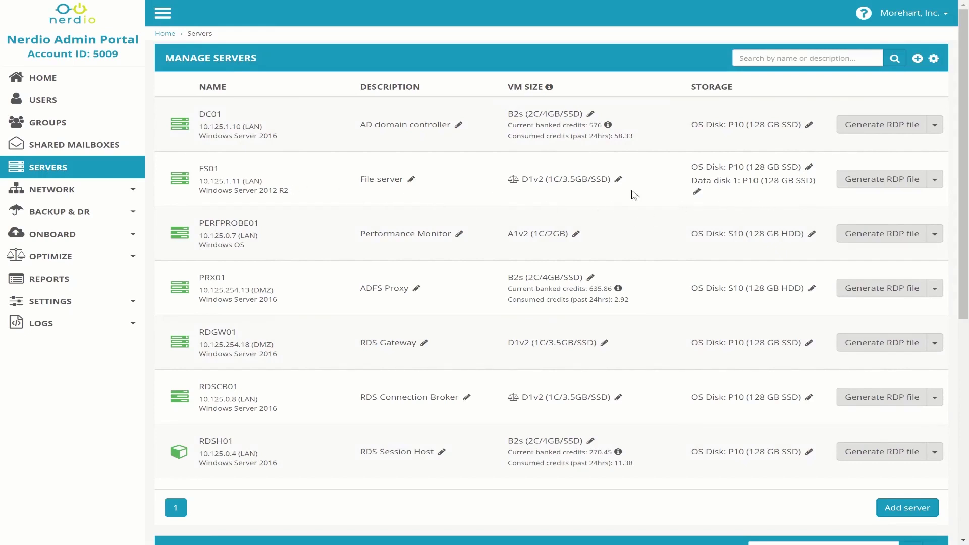
left_click(778, 186)
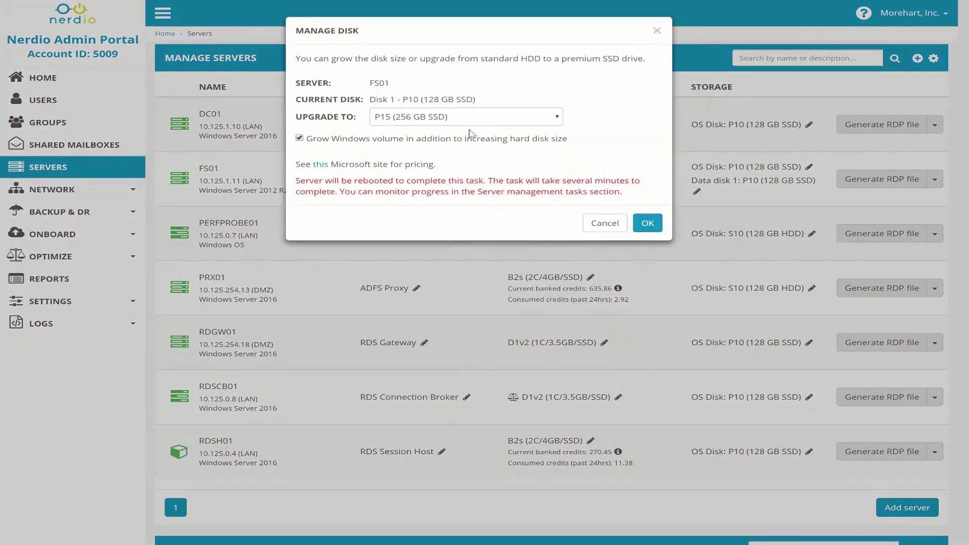
left_click(440, 117)
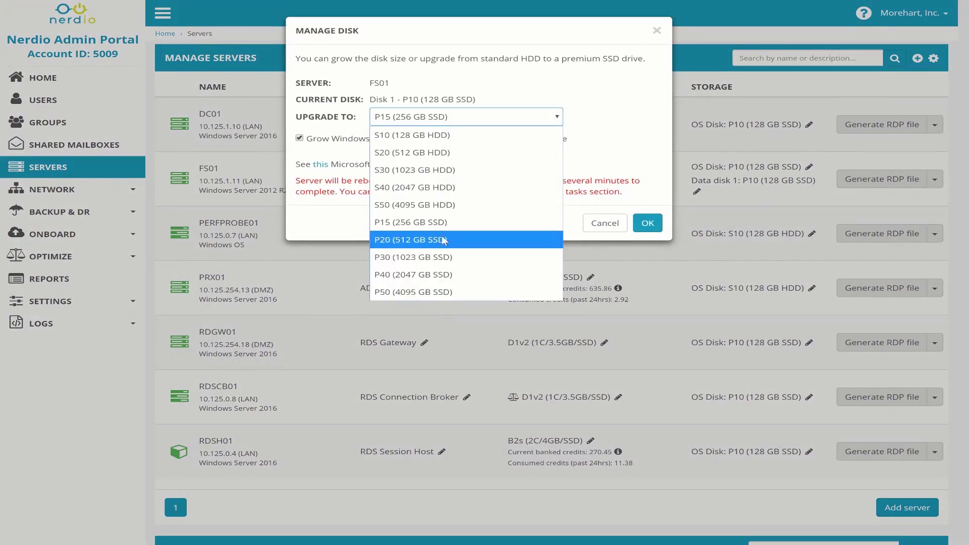
left_click(305, 141)
left_click_drag(317, 142, 294, 140)
left_click(305, 141)
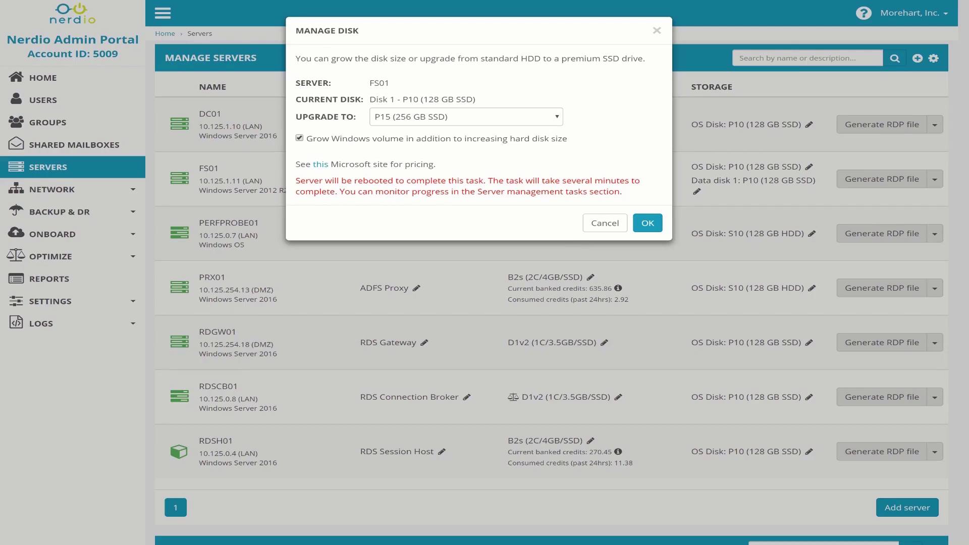
left_click(438, 119)
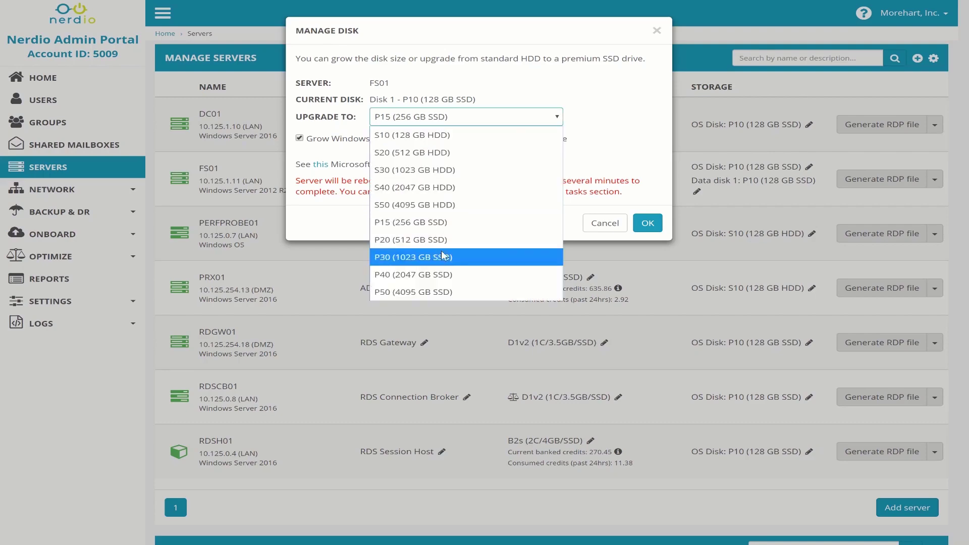
left_click(659, 167)
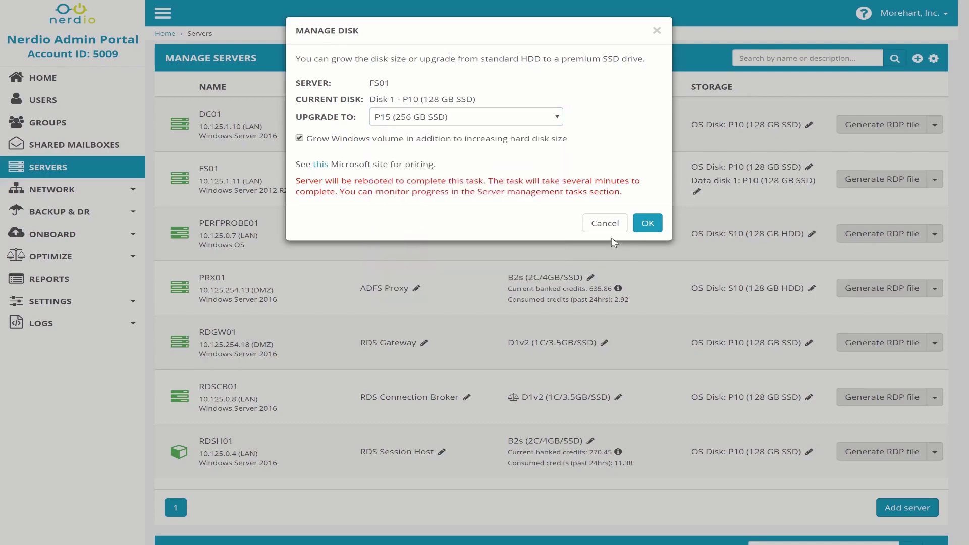
left_click(616, 228)
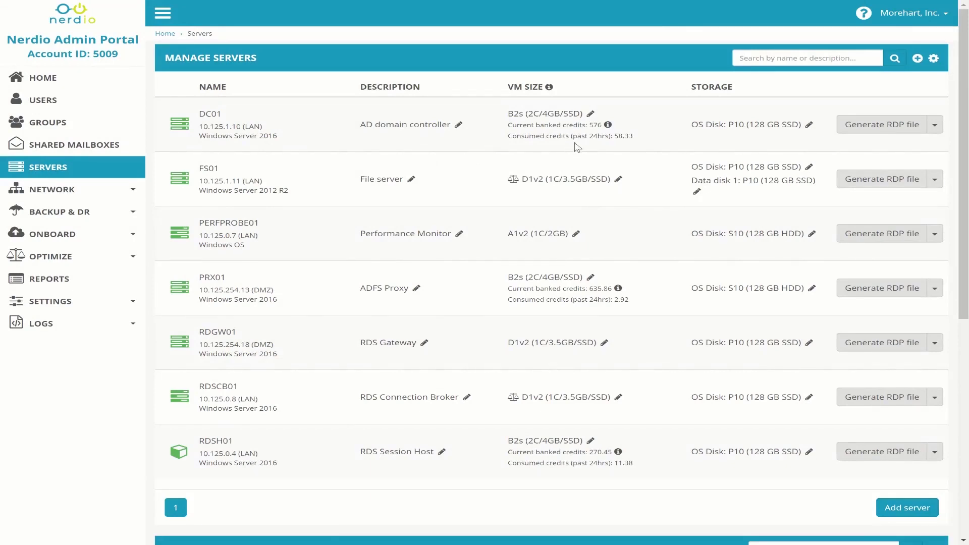
Start a new server named 'Test' with Windows Server 2016 Datacenter and Premium (SSD) disk
mouse_move(608, 129)
left_click(897, 508)
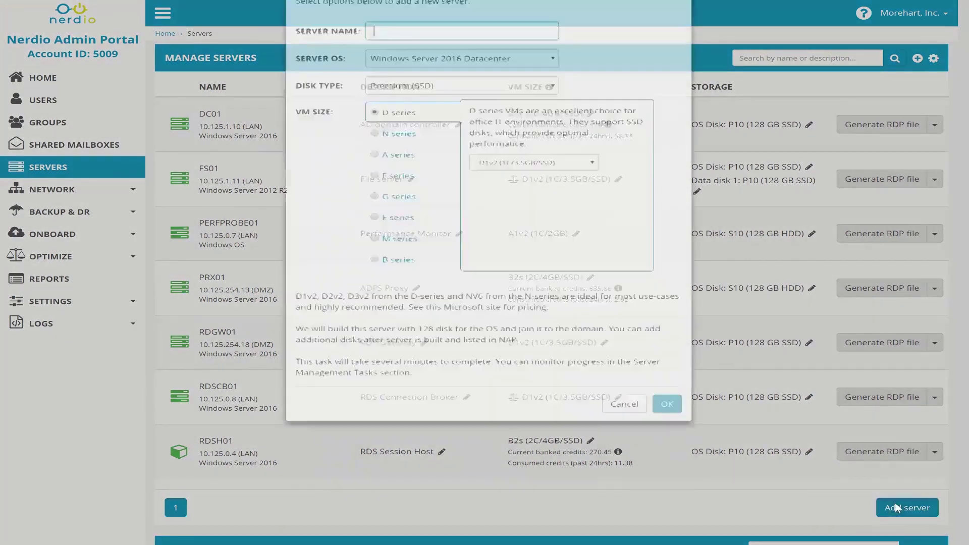
type("Test")
left_click(409, 115)
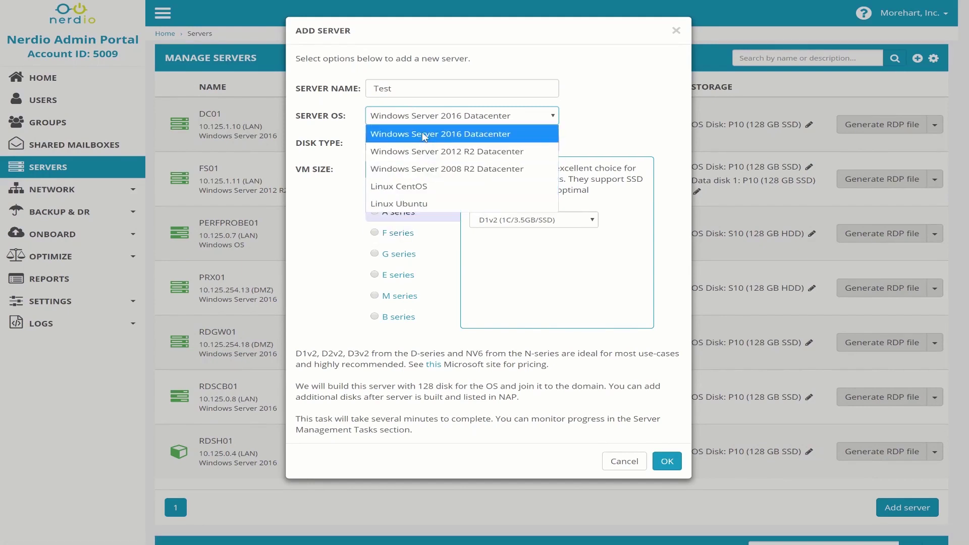
left_click(423, 134)
left_click(417, 144)
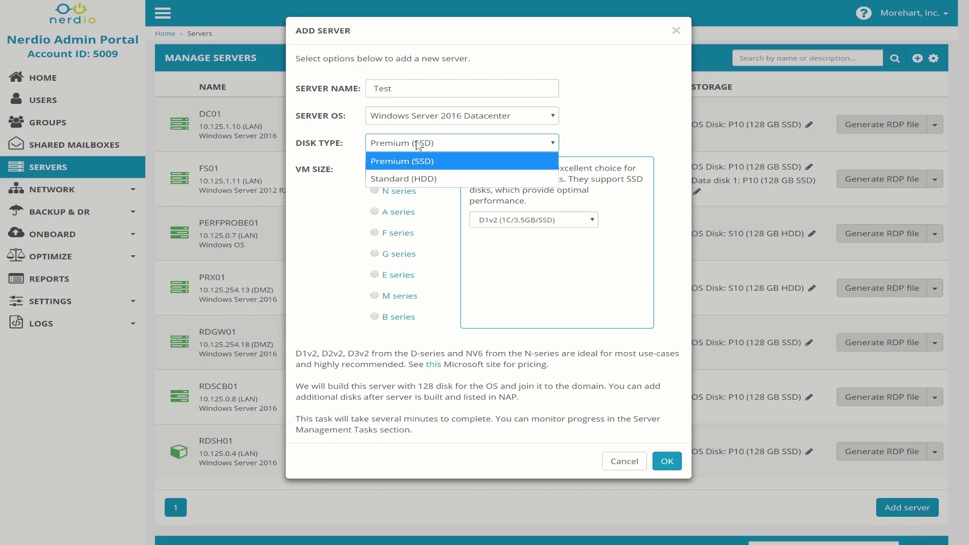
left_click(608, 137)
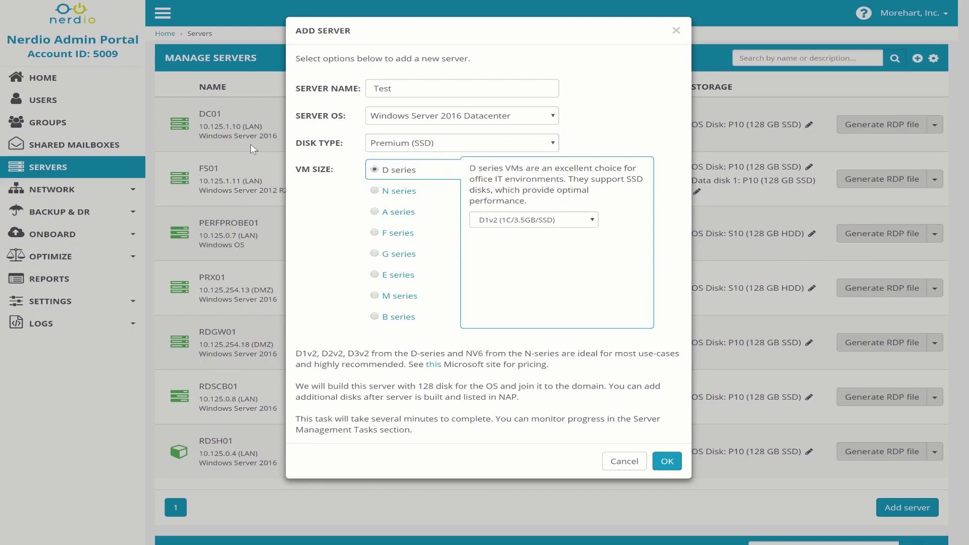
Check G series, settle on D1v2 size, then cancel the new server
left_click(396, 257)
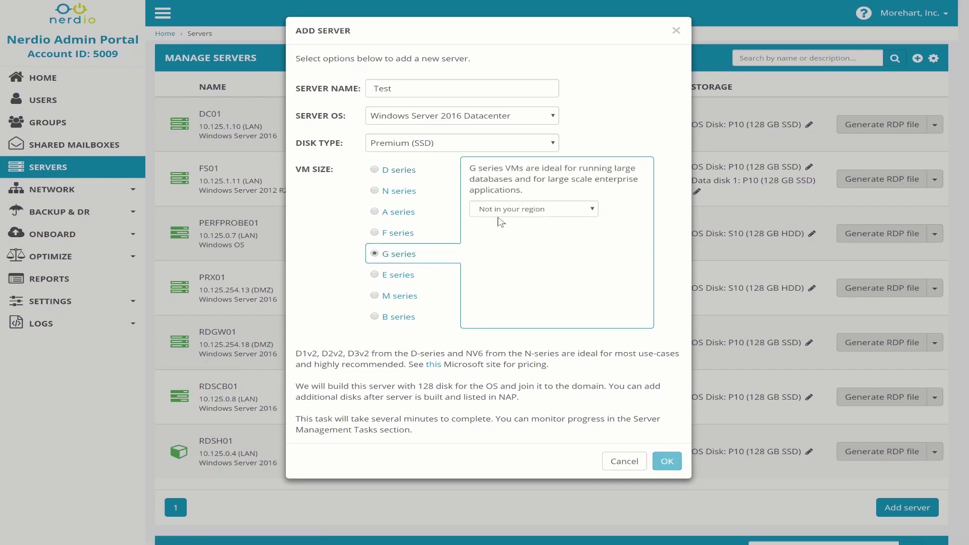
left_click(402, 170)
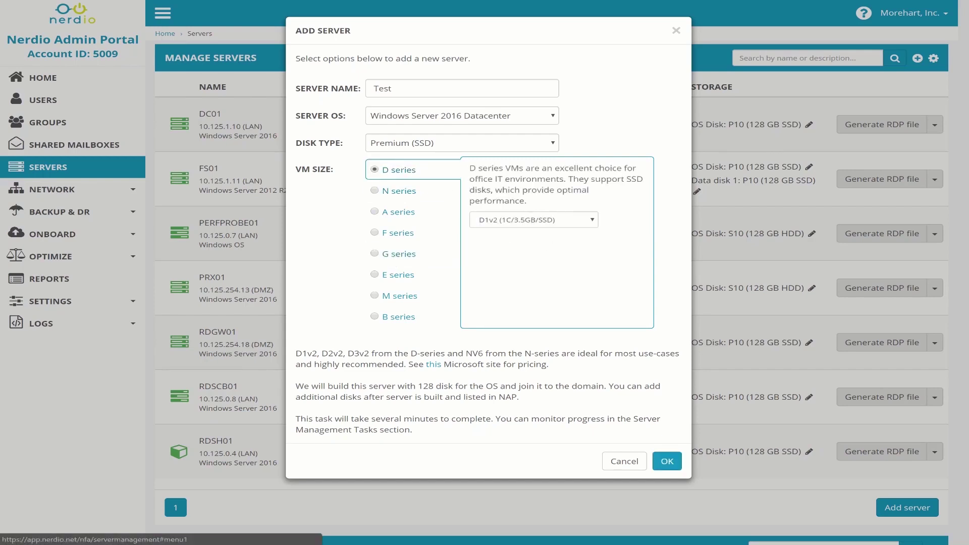
left_click(502, 225)
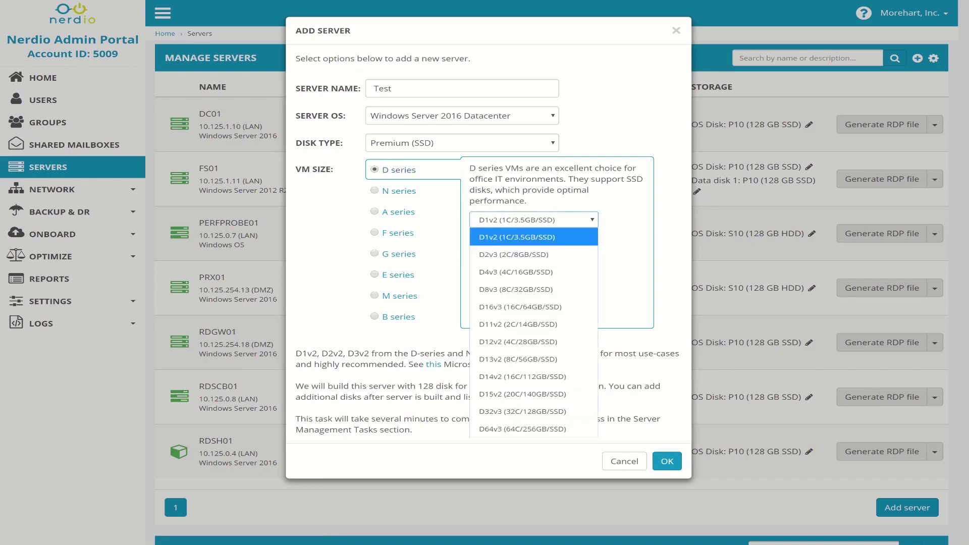
left_click(507, 198)
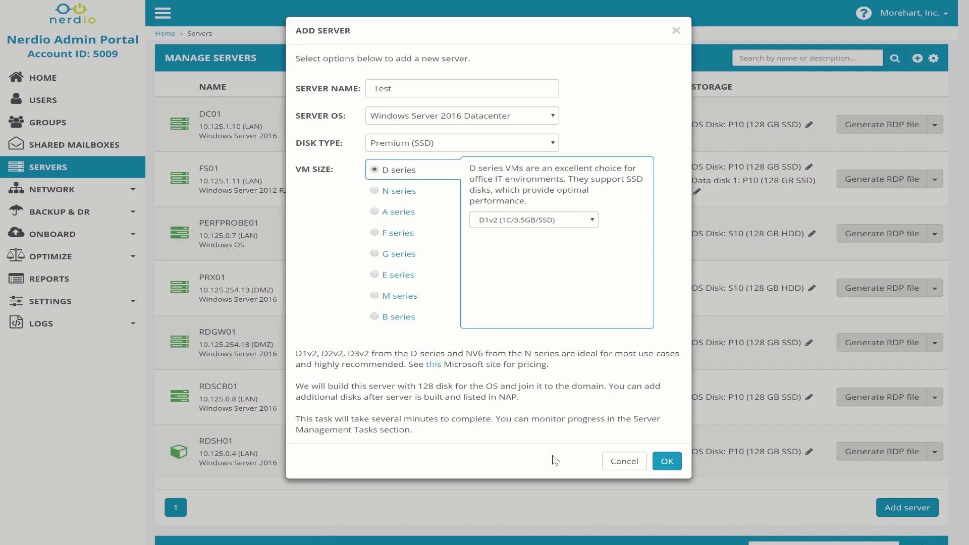
left_click(624, 466)
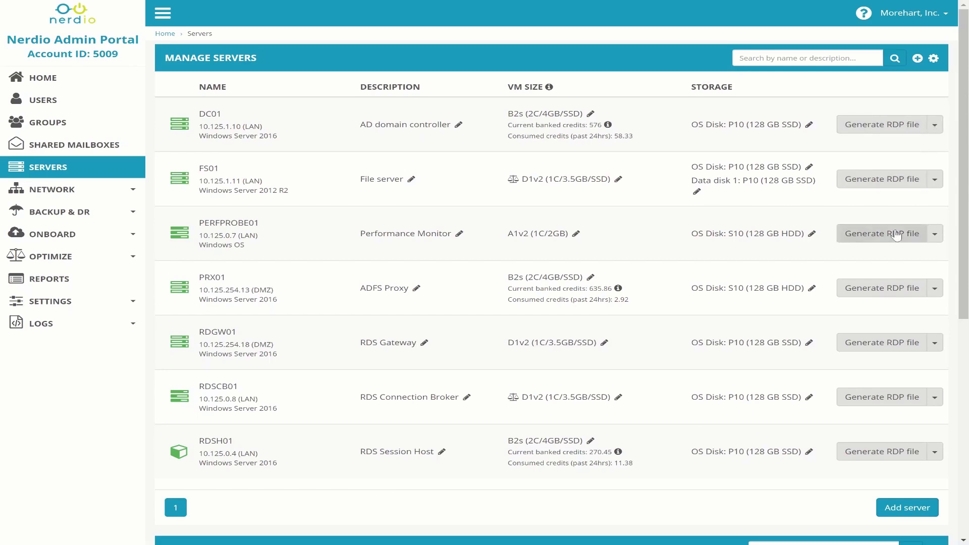
Choose Auto-scale from PERFPROBE01's action menu
left_click(936, 237)
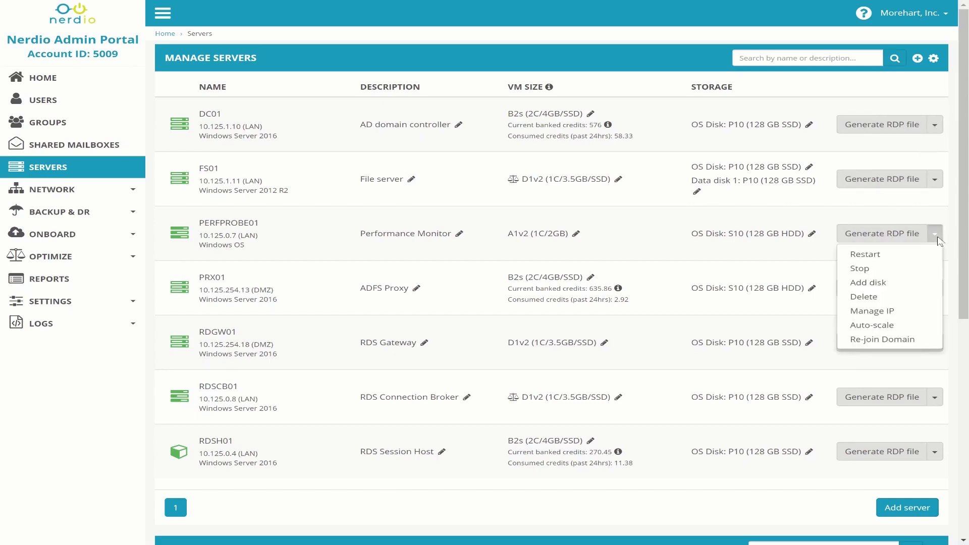
left_click(889, 326)
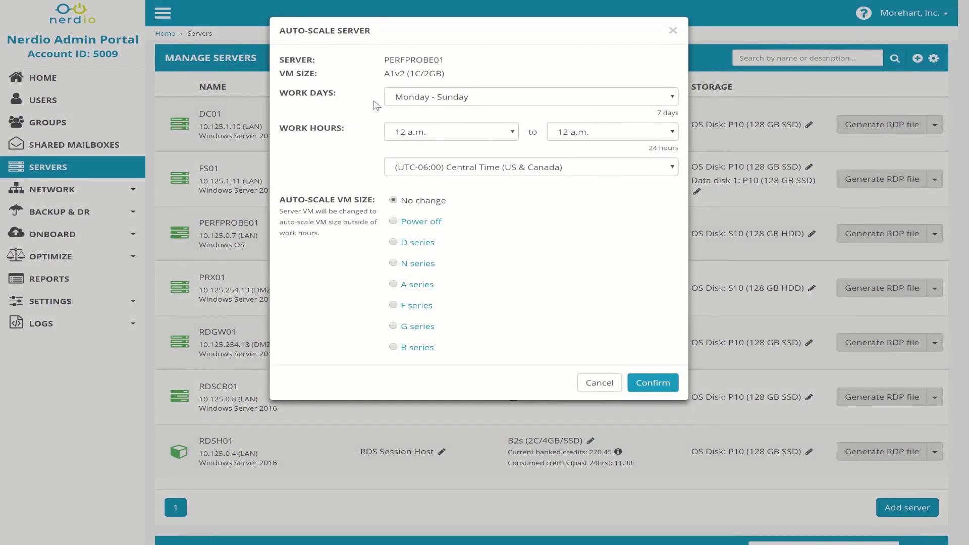
Set PERFPROBE01's work schedule to Monday - Friday, 9 a.m. to 5 p.m
left_click(404, 98)
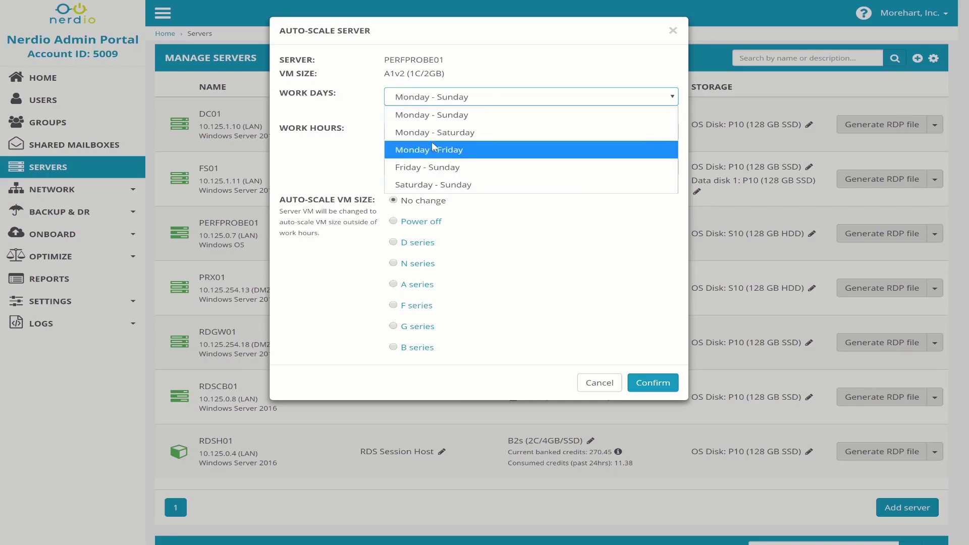
left_click(451, 151)
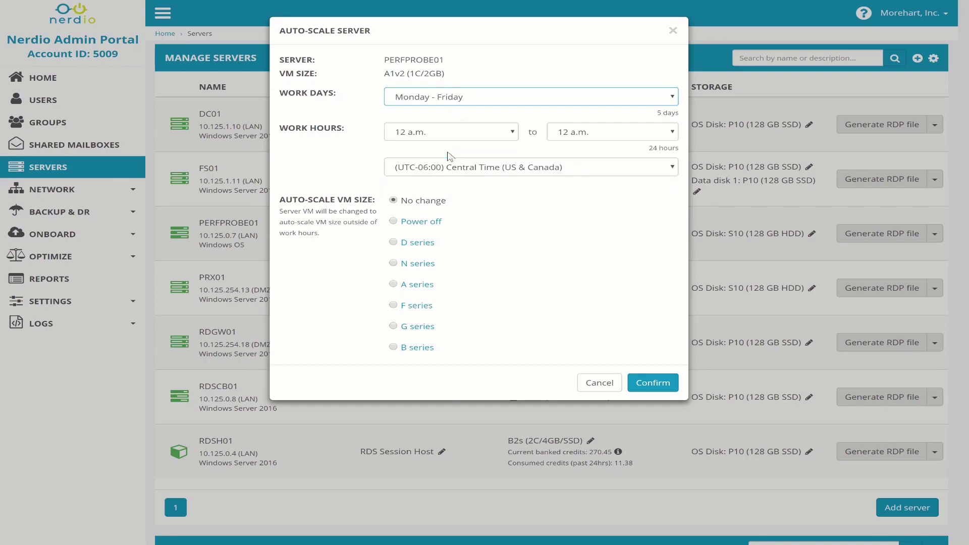
left_click(417, 137)
left_click(433, 306)
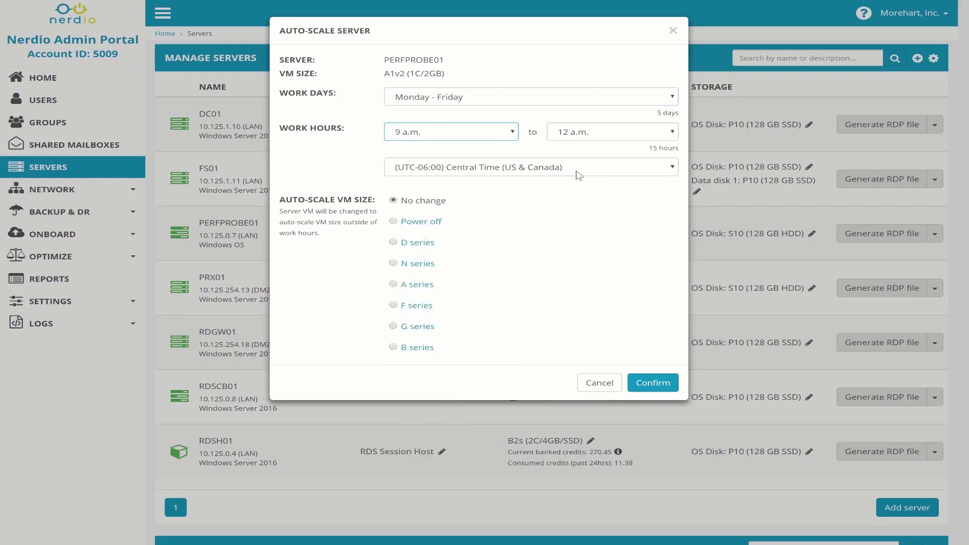
left_click(574, 135)
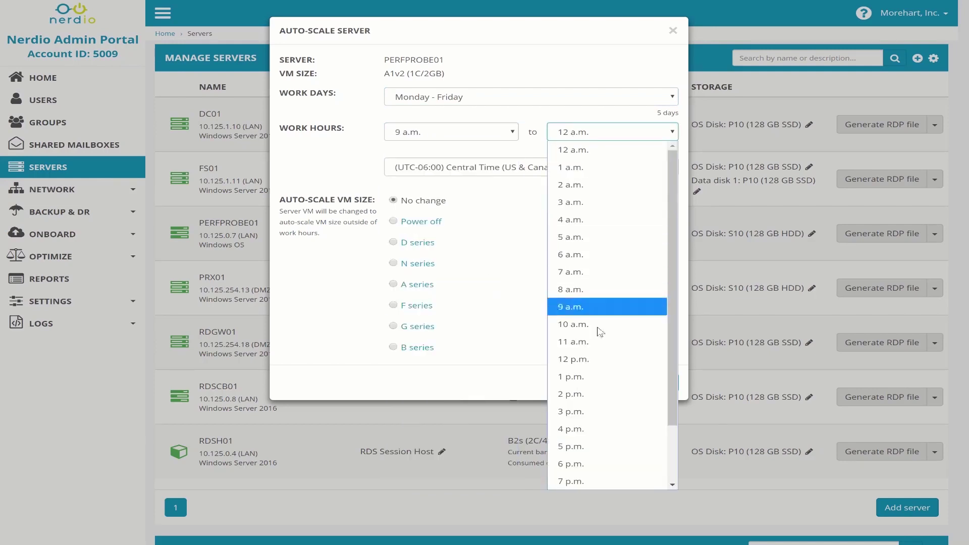
left_click(597, 445)
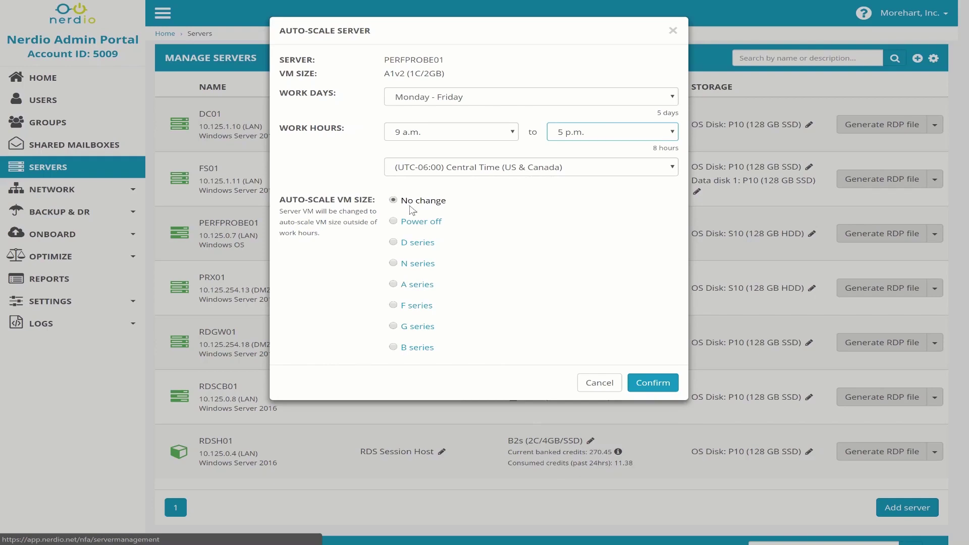
Try power-off, then A2v2 (2C/4GB) as the after-hours size, and cancel unsaved
left_click(415, 224)
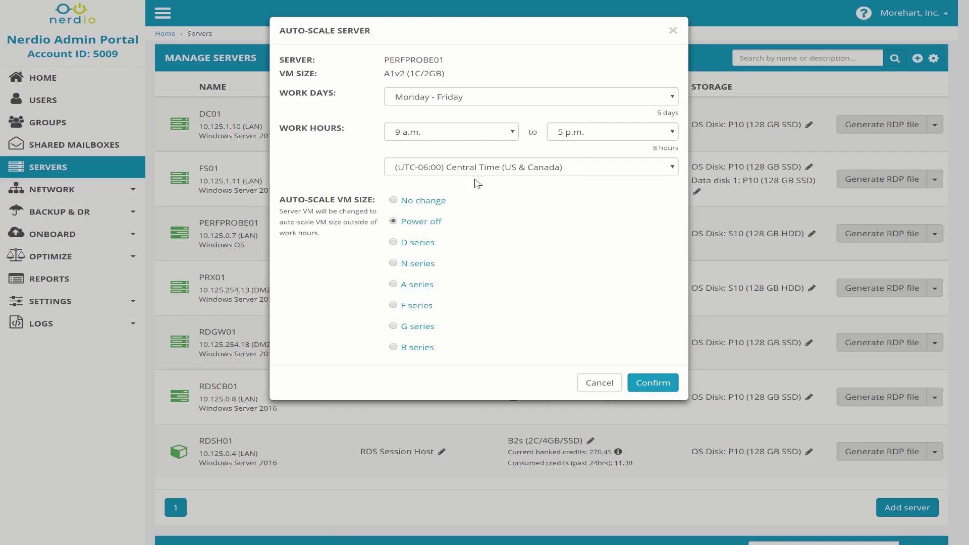
left_click(408, 247)
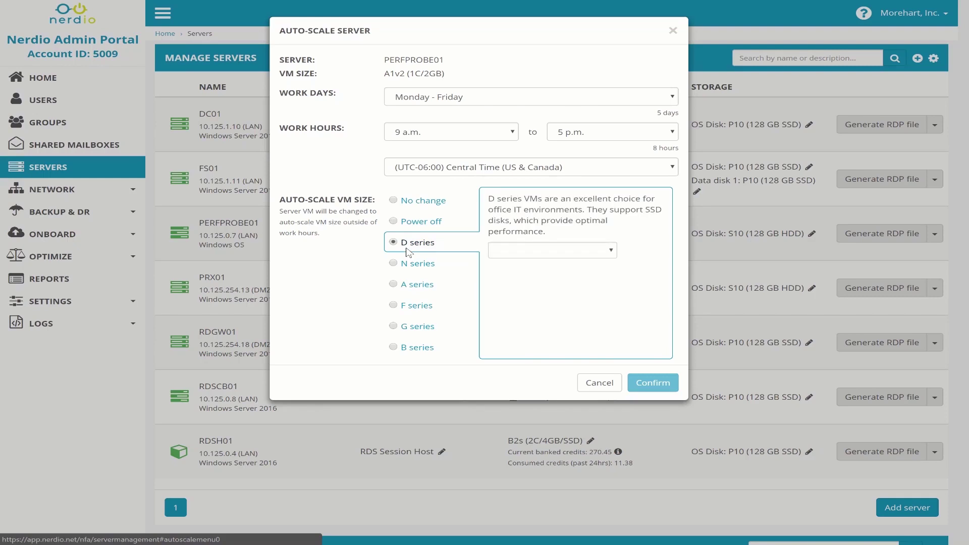
left_click(538, 249)
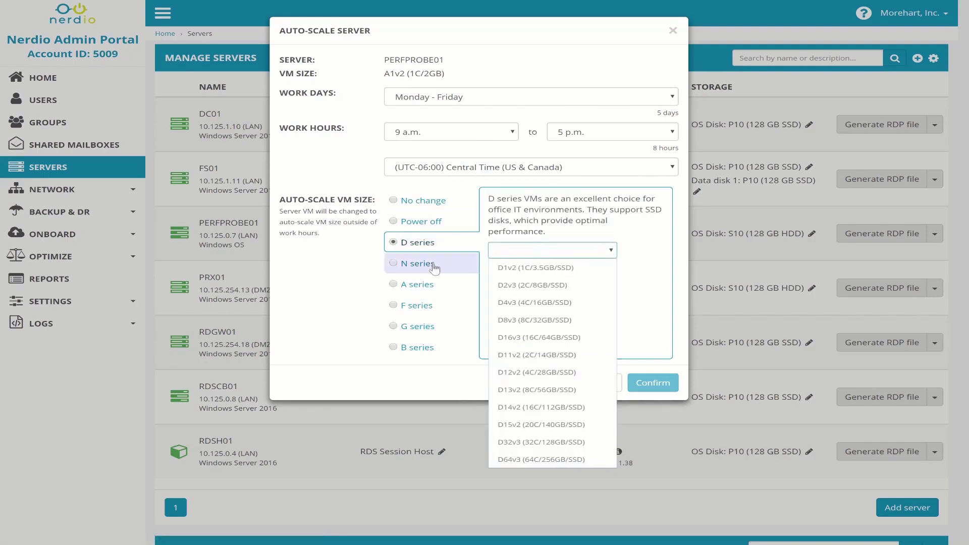
left_click(424, 285)
left_click(525, 270)
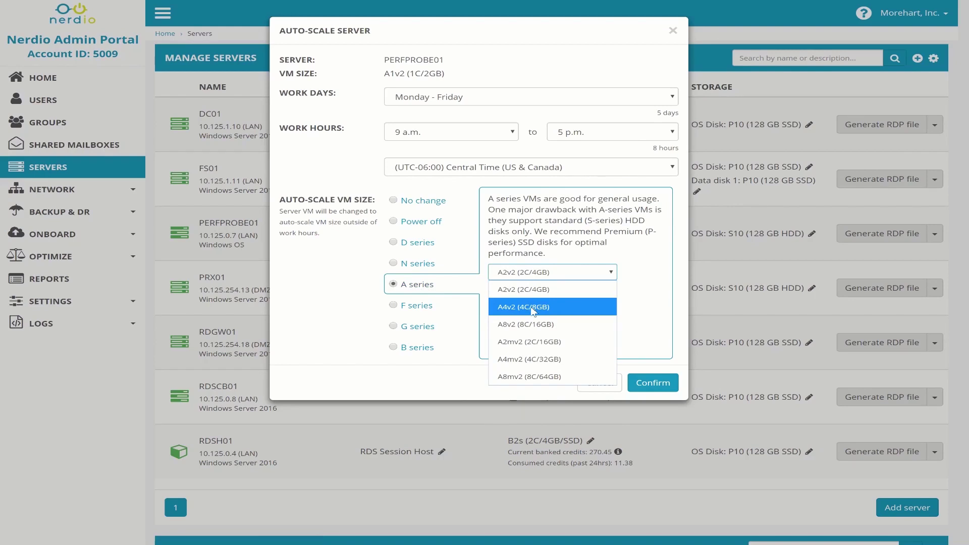
left_click(506, 291)
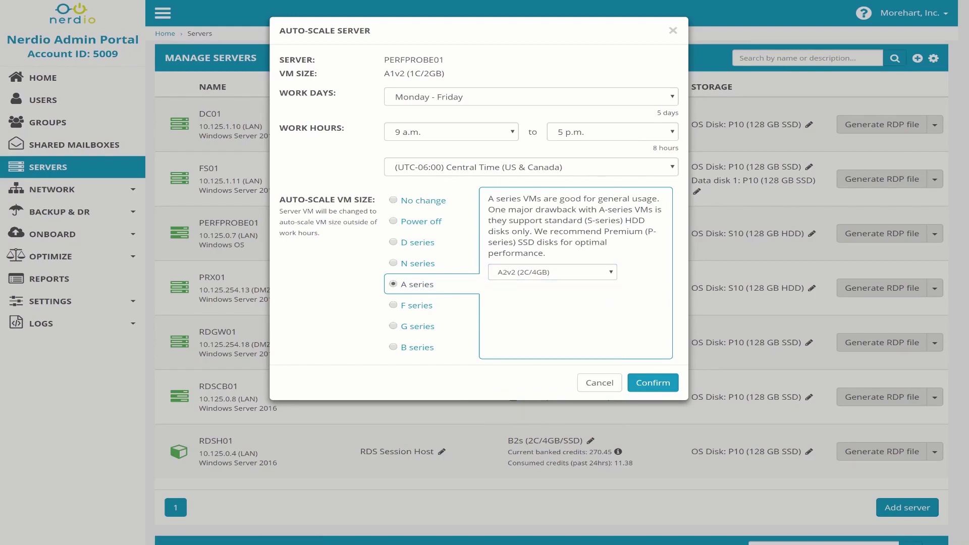
left_click_drag(445, 74, 384, 73)
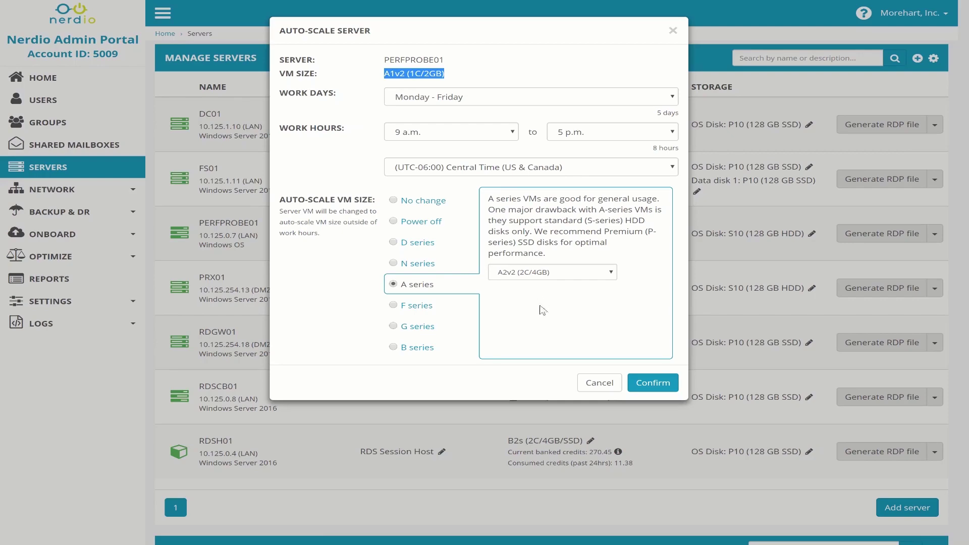
left_click(595, 384)
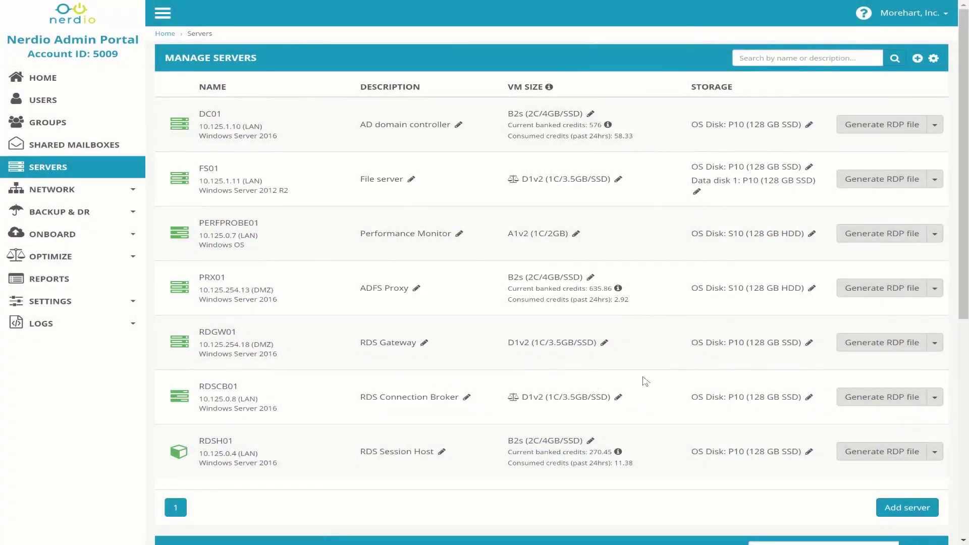
Review DC01's new-disk sizes with P10 chosen, cancel, then open DC01's Manage IP settings
left_click(935, 125)
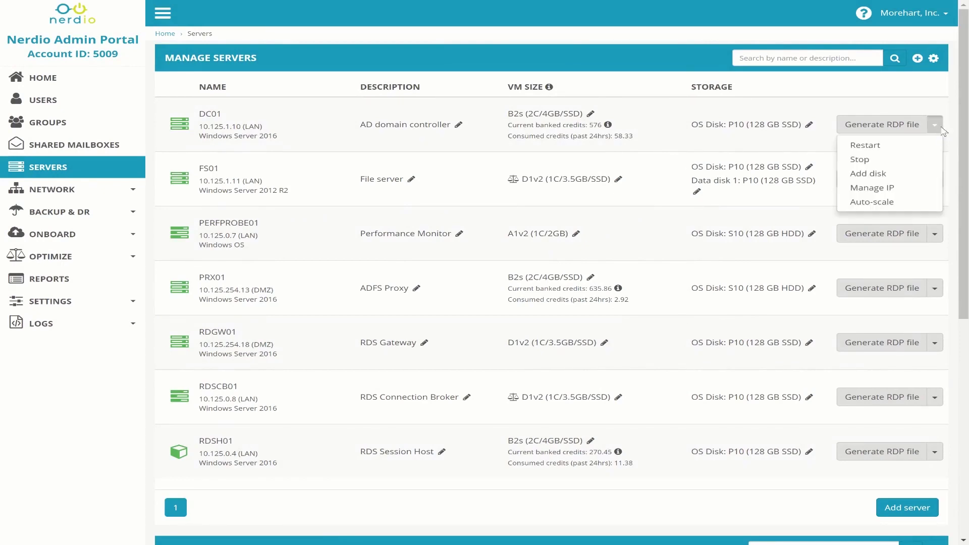
left_click(915, 174)
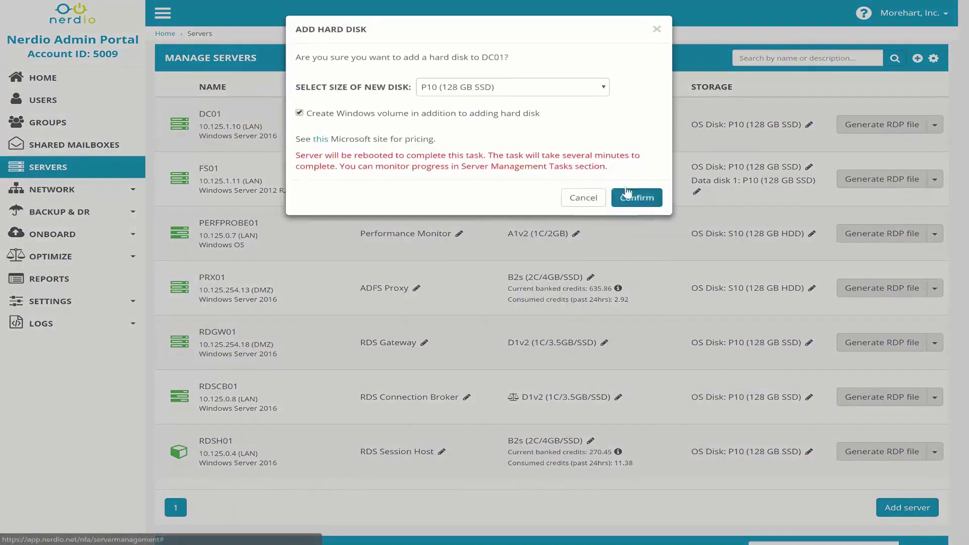
left_click(466, 89)
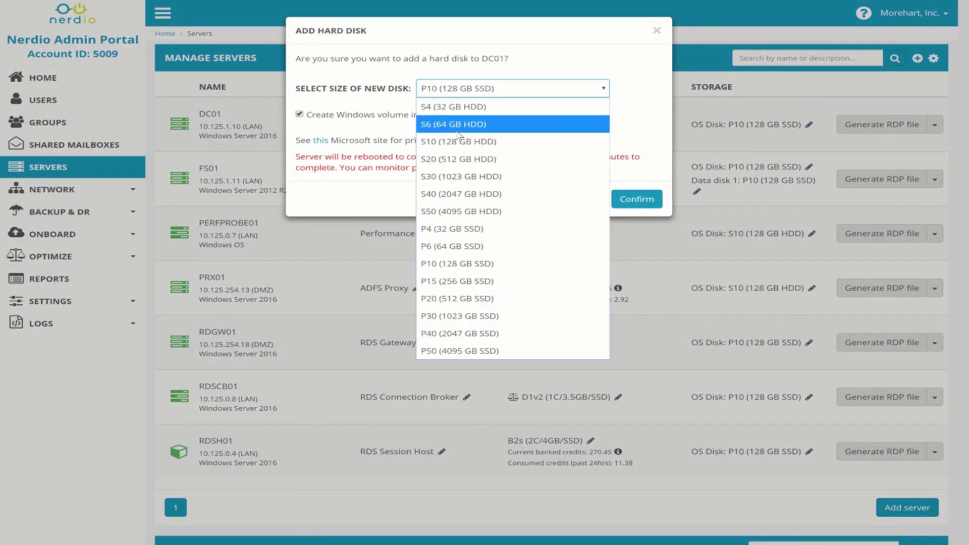
left_click(331, 138)
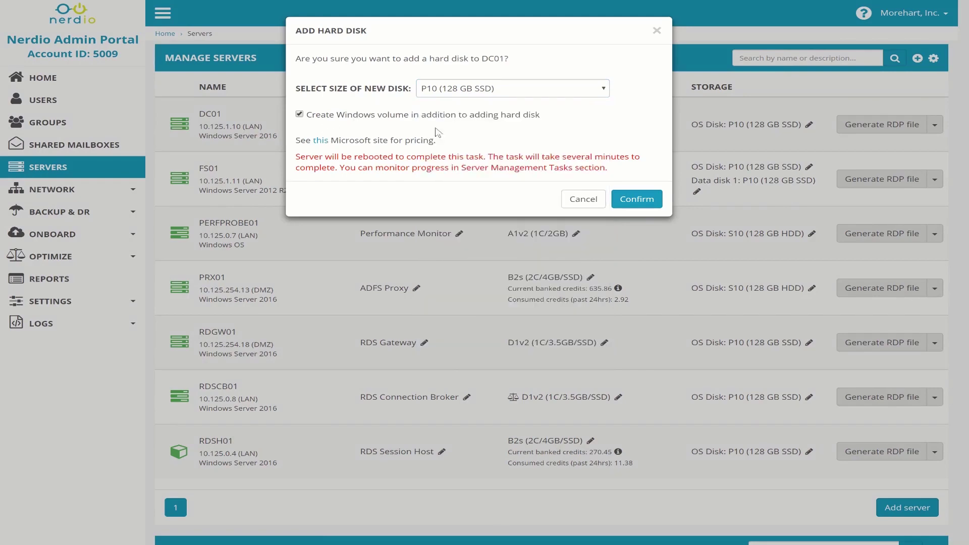
left_click(581, 199)
left_click(935, 124)
left_click(902, 189)
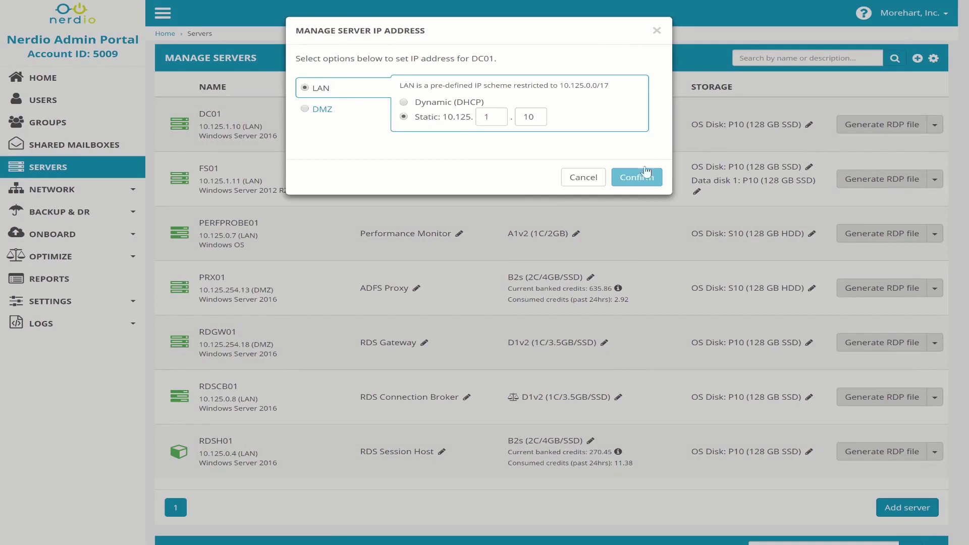
Cancel DC01's IP address dialog unchanged and go to the Users page
left_click(587, 180)
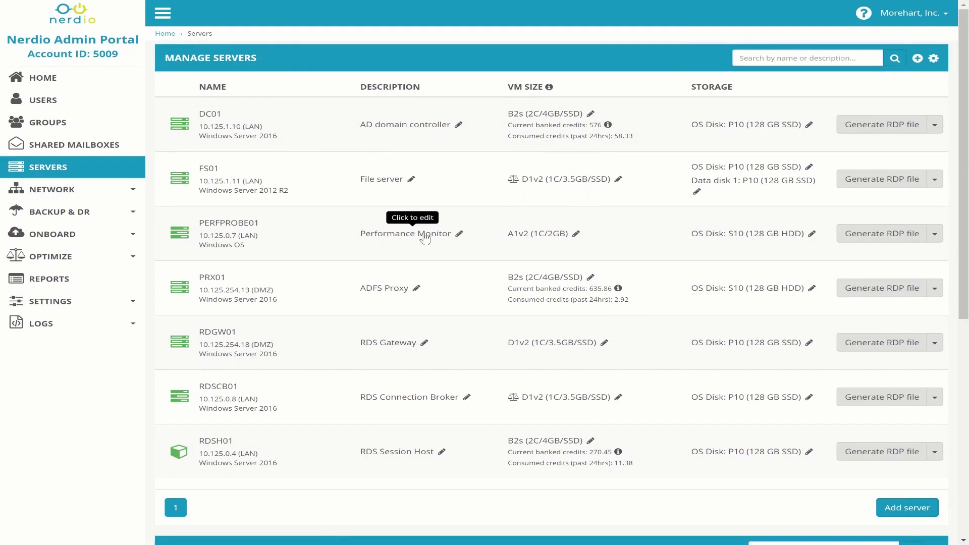
left_click(48, 99)
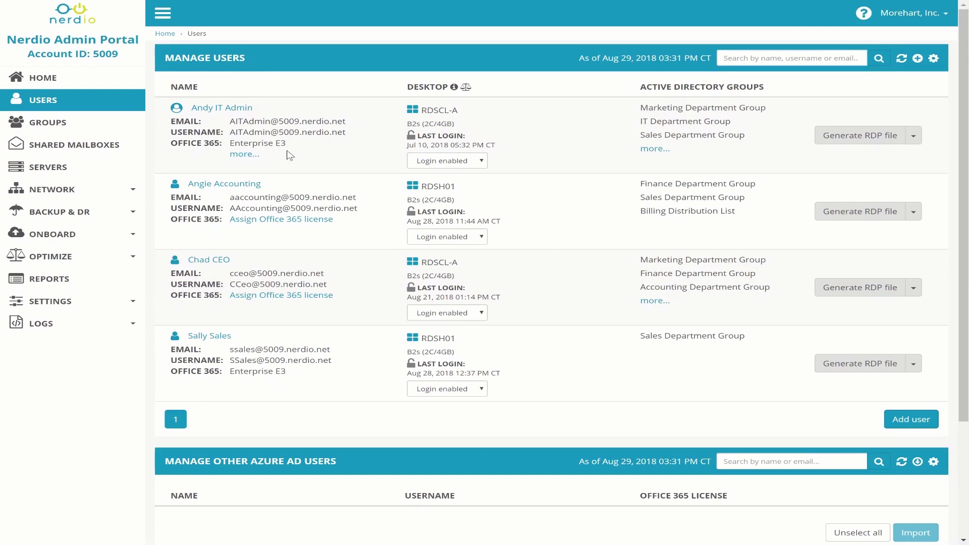
Review the first user's Enterprise E3 licence, e-mail, username and full group list
left_click_drag(293, 148, 231, 145)
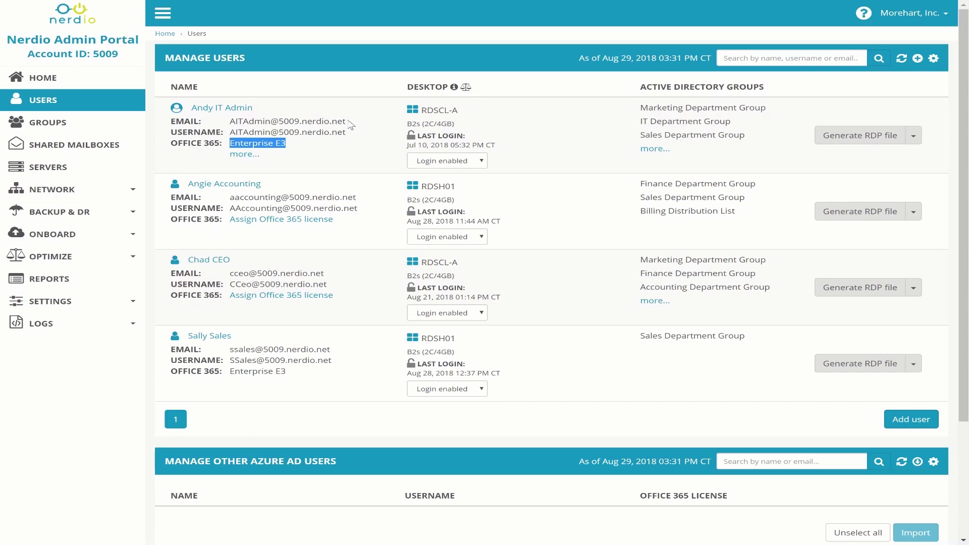
left_click_drag(349, 123, 225, 131)
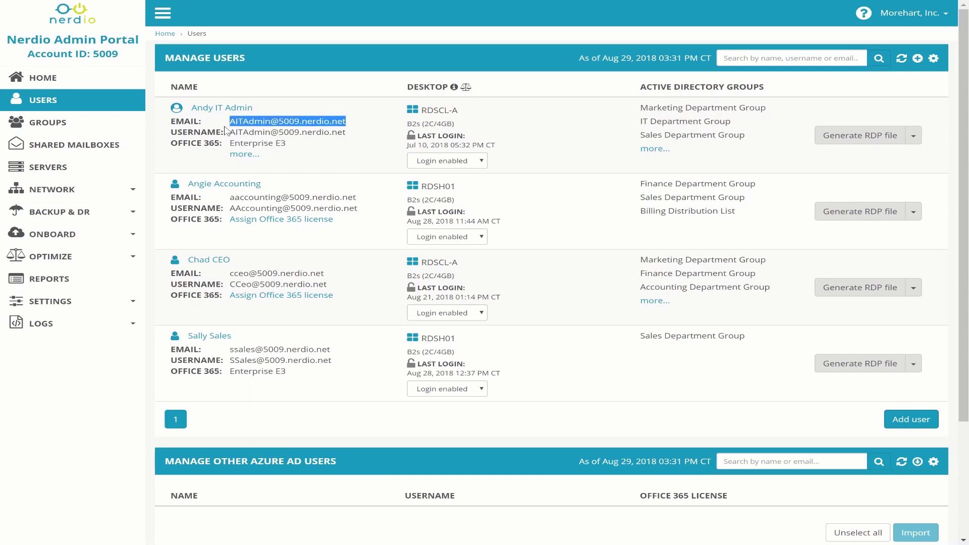
left_click_drag(350, 135, 230, 132)
left_click(655, 149)
left_click(640, 130)
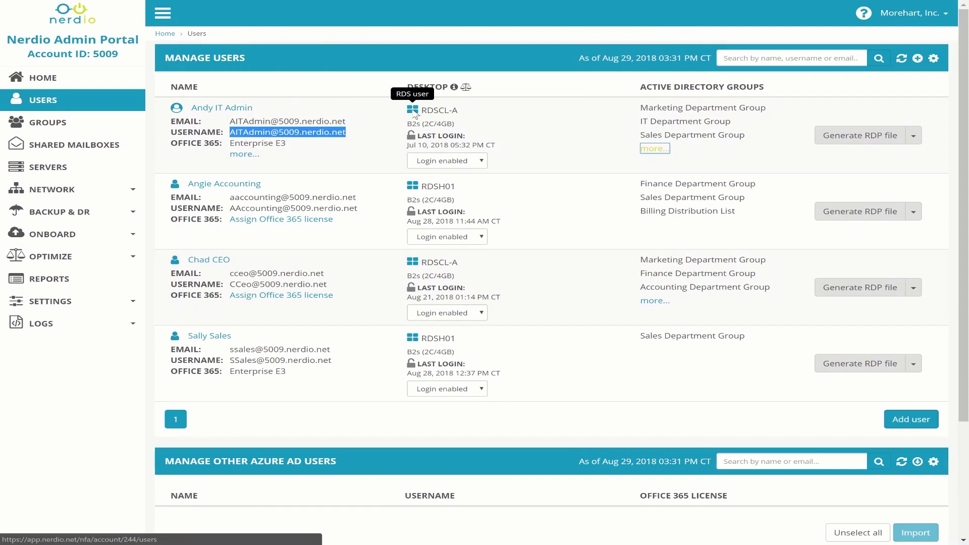
Review the user's RDSCL-A 2C/4GB desktop and login options, then open the IT admin's actions
left_click_drag(462, 110, 421, 110)
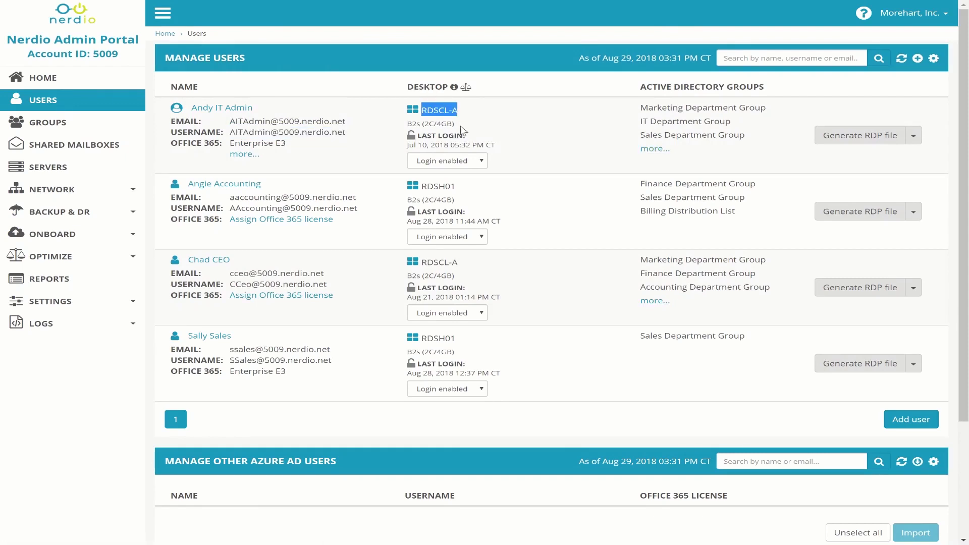
left_click_drag(425, 125, 470, 127)
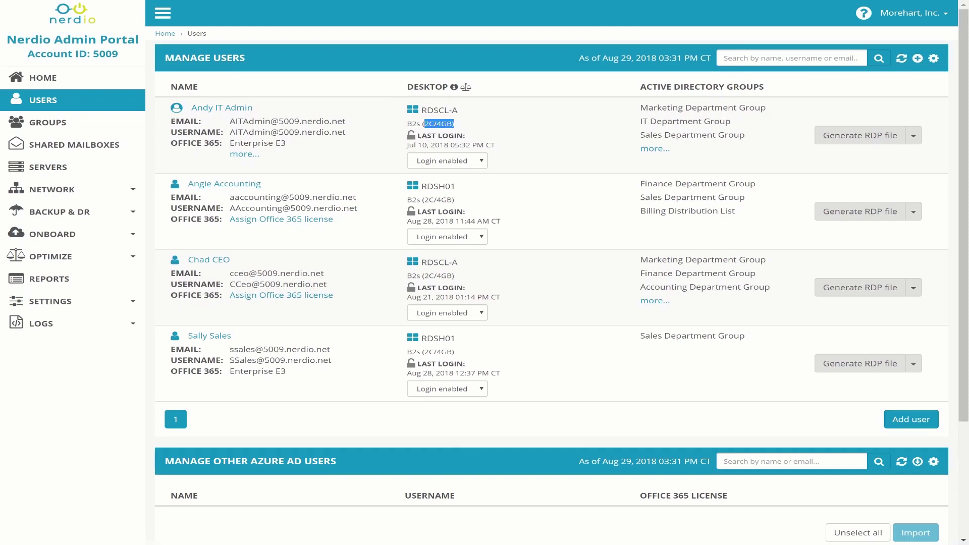
left_click(444, 162)
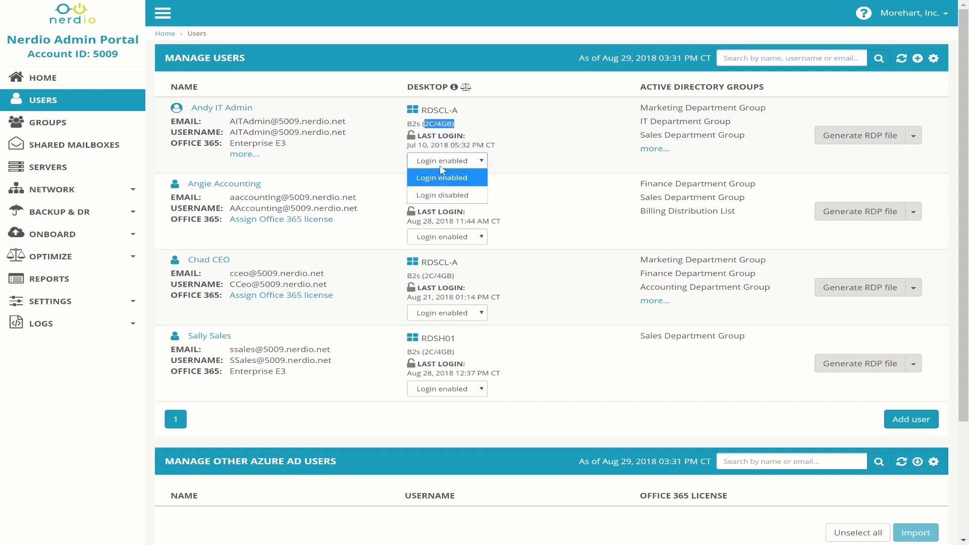
left_click(556, 121)
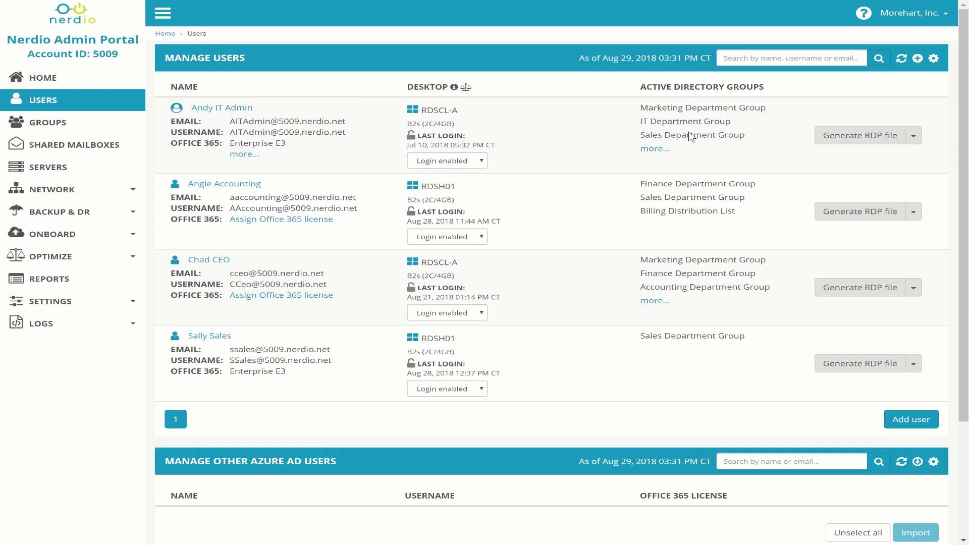
left_click(915, 142)
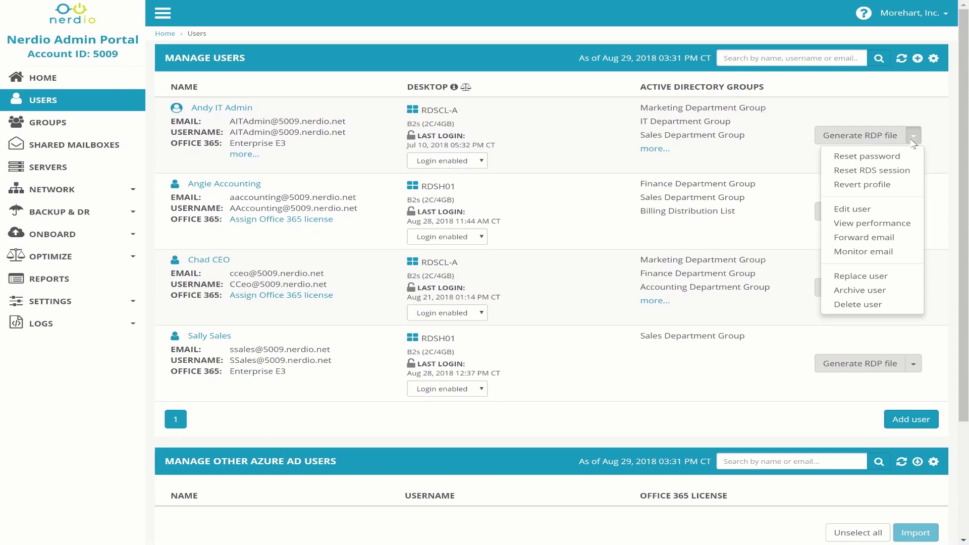
Close the user actions menu and open the Add User form
left_click(913, 141)
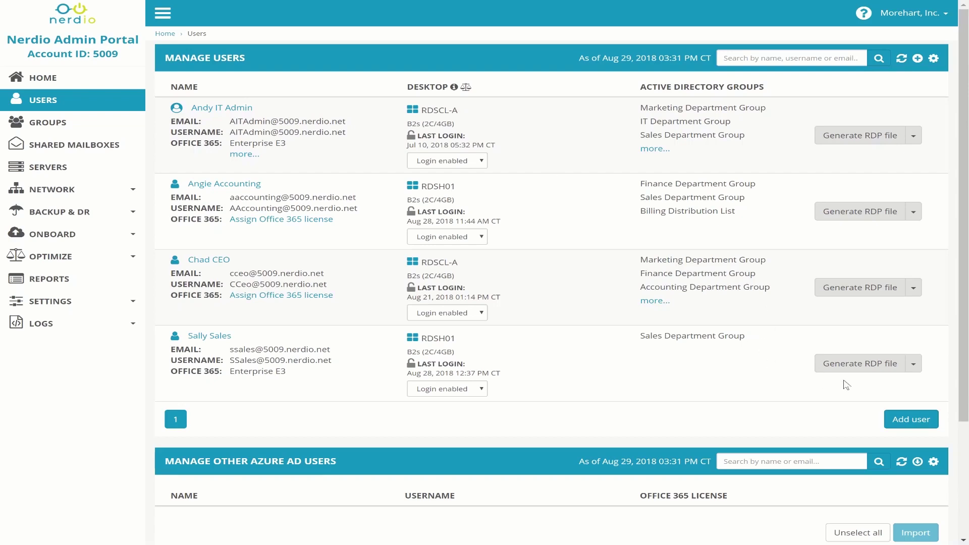
left_click(908, 427)
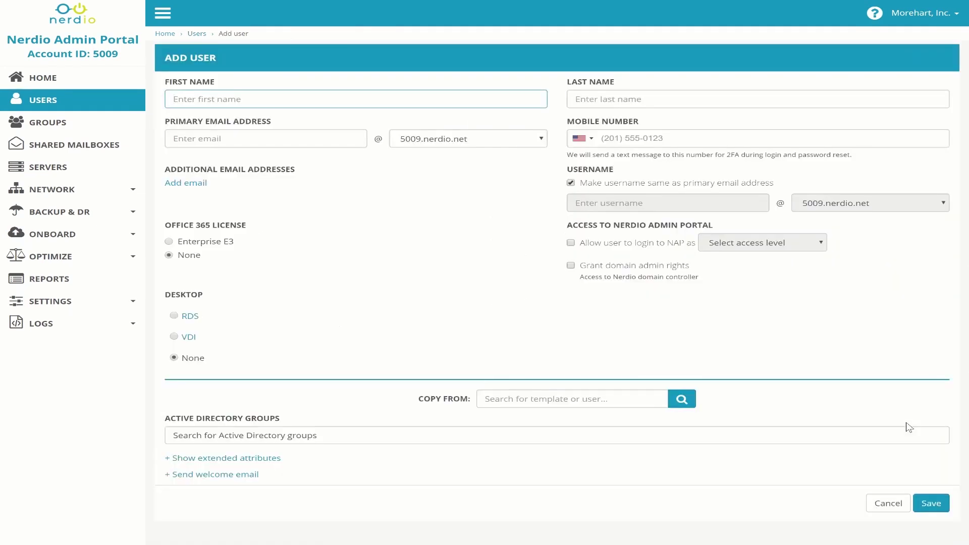
Enter the new user's first name, last name and primary email address
type("John")
key("Tab")
type("Smith")
key("Tab")
type("jsmith")
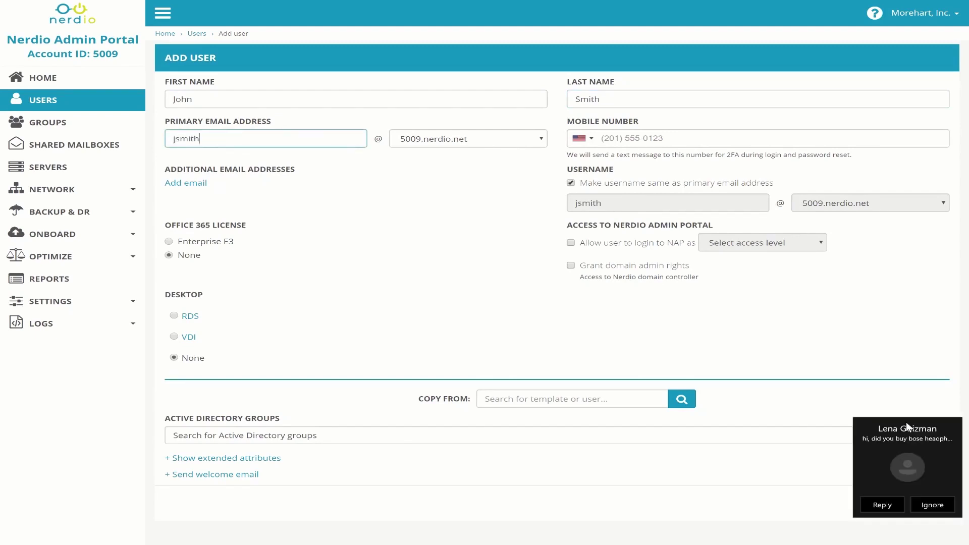
left_click(946, 508)
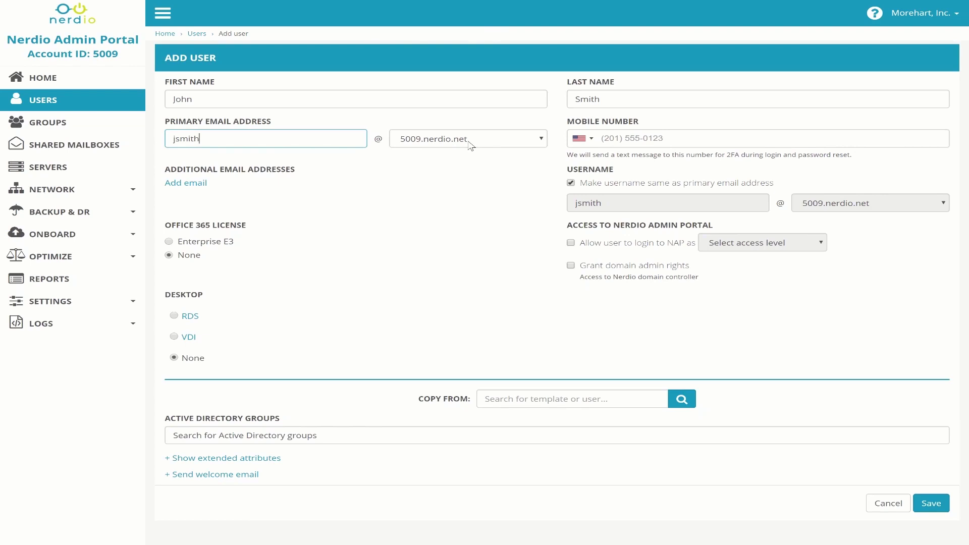
Add an extra email address for the user and save it
left_click(181, 184)
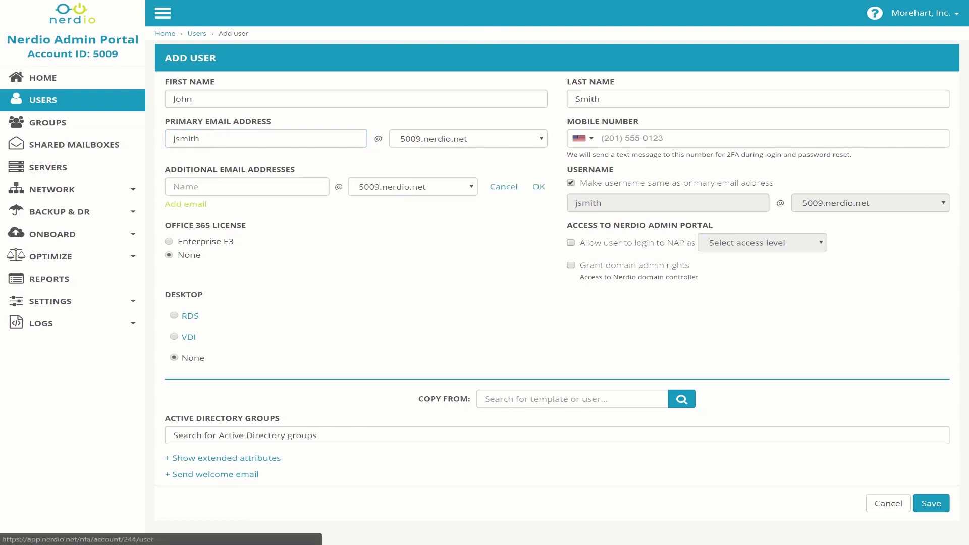
left_click(262, 187)
type("john")
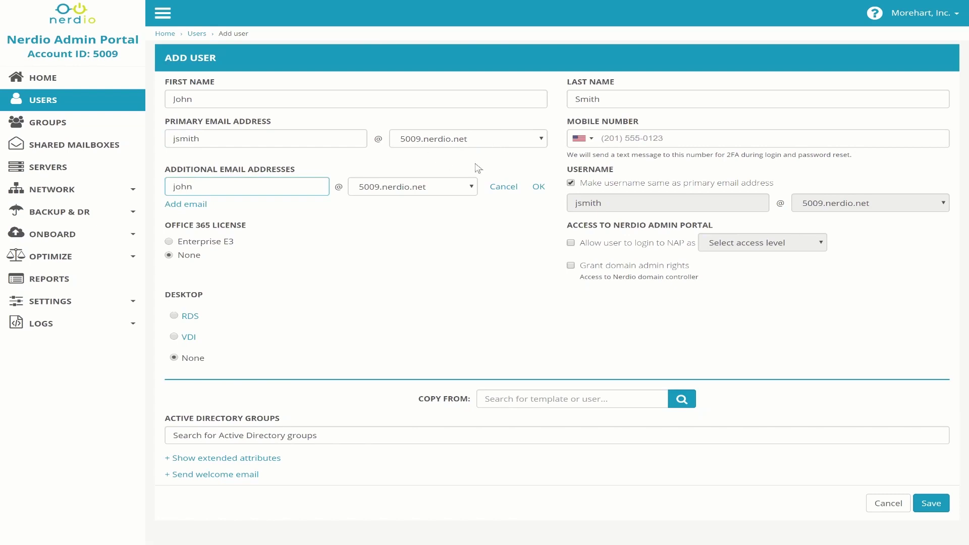
left_click(539, 187)
Assign the user an Enterprise E3 license
left_click(755, 138)
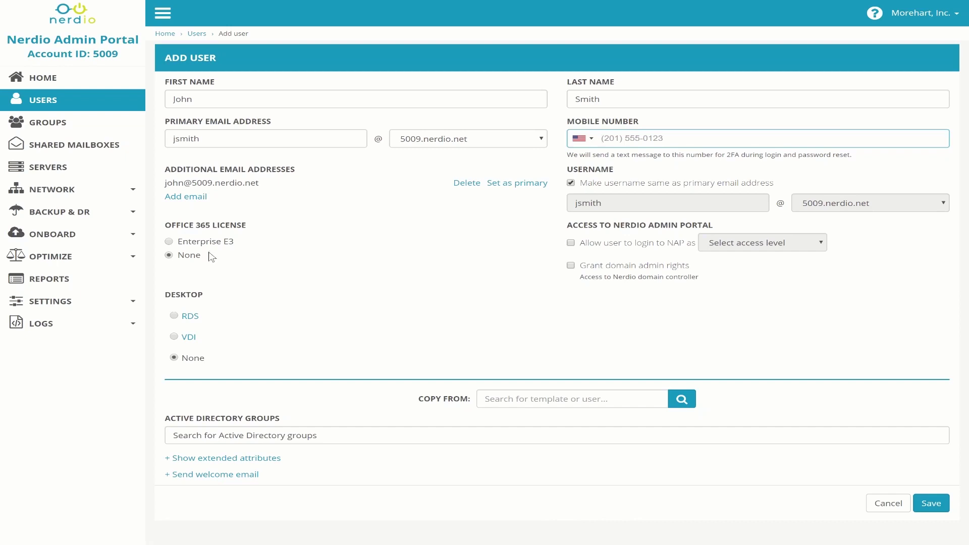
mouse_move(216, 246)
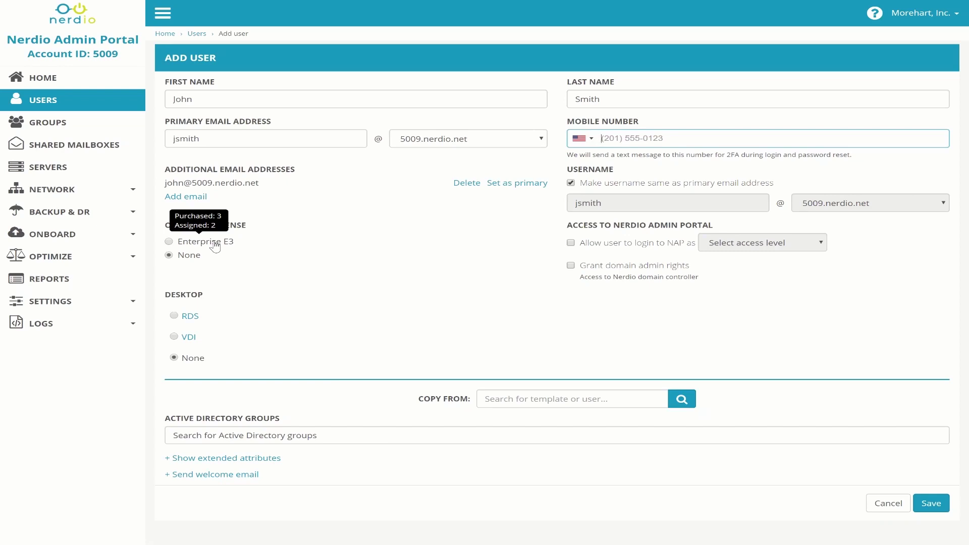
left_click(216, 246)
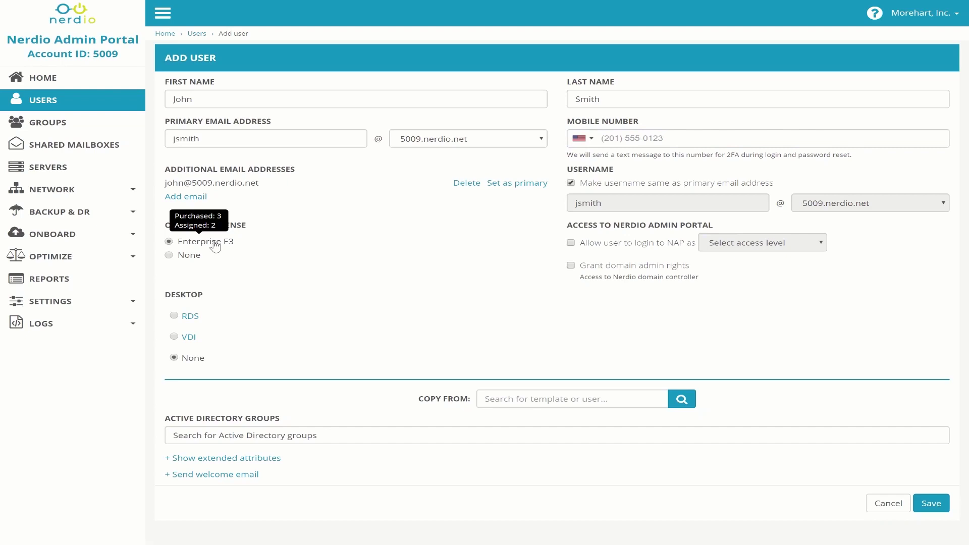
left_click_drag(568, 225, 631, 227)
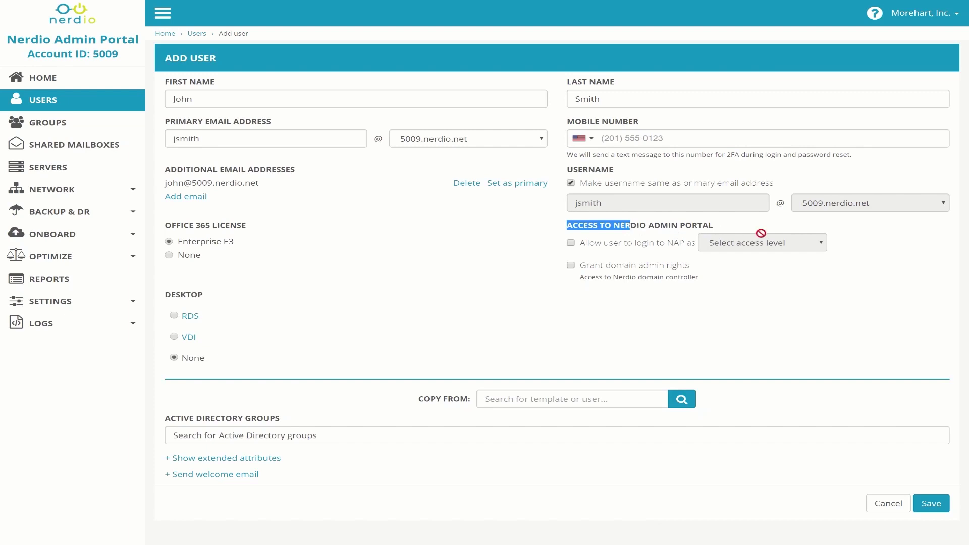
left_click(571, 243)
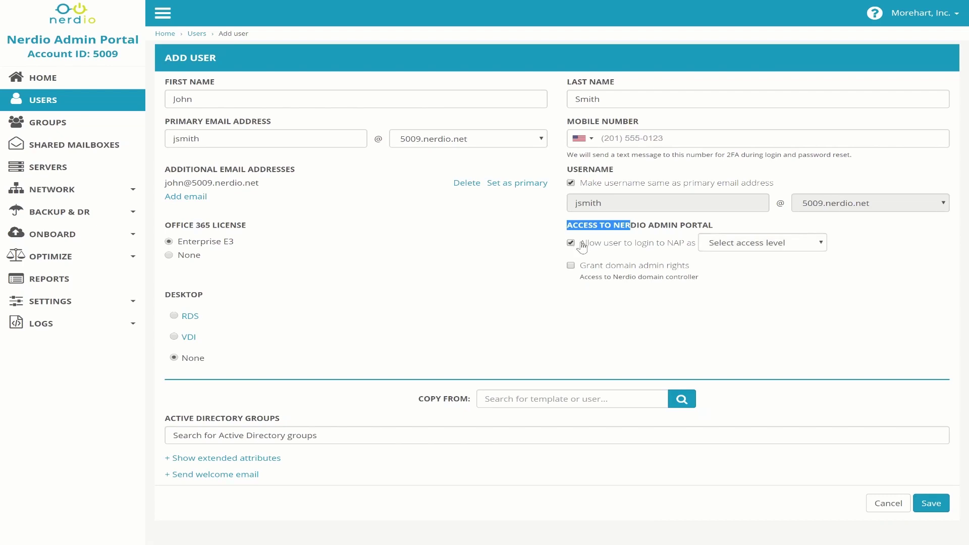
left_click(767, 244)
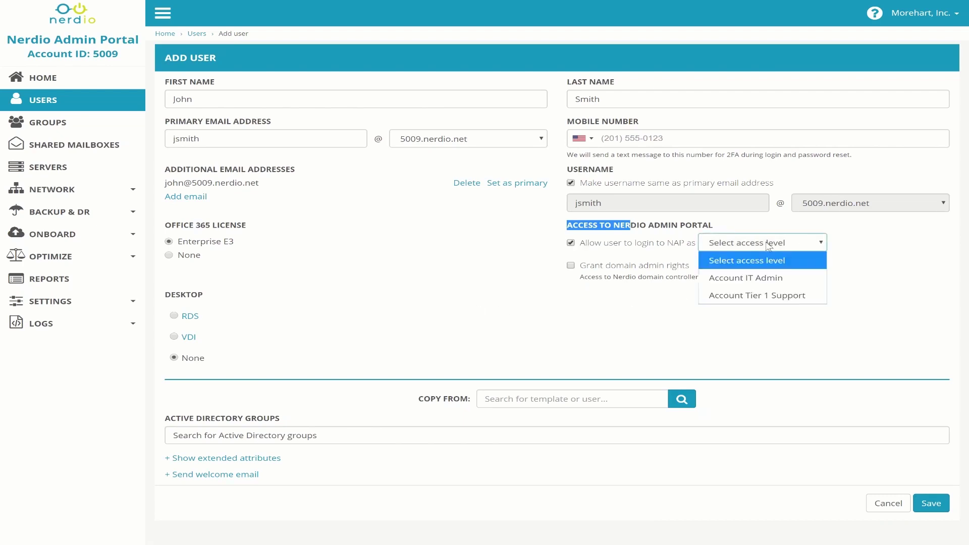
left_click(762, 282)
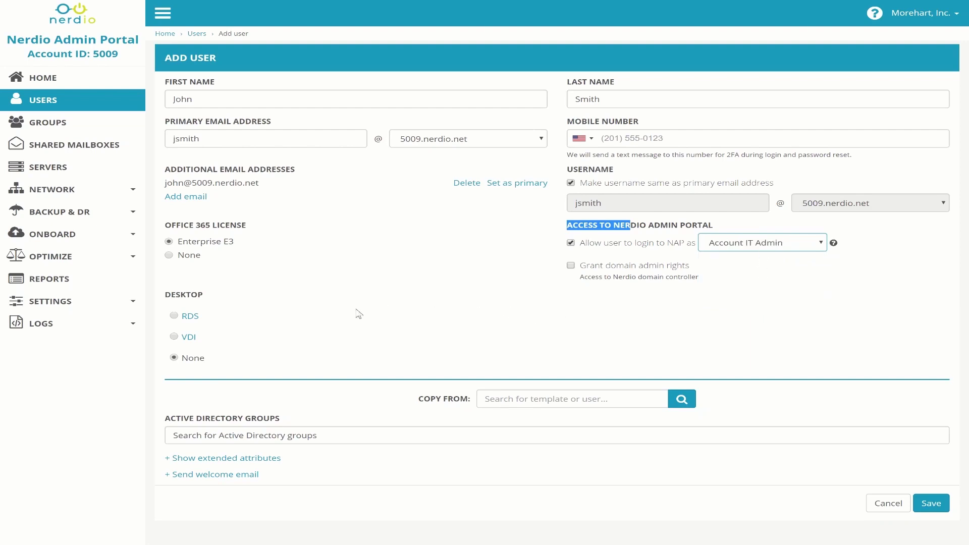
mouse_move(833, 244)
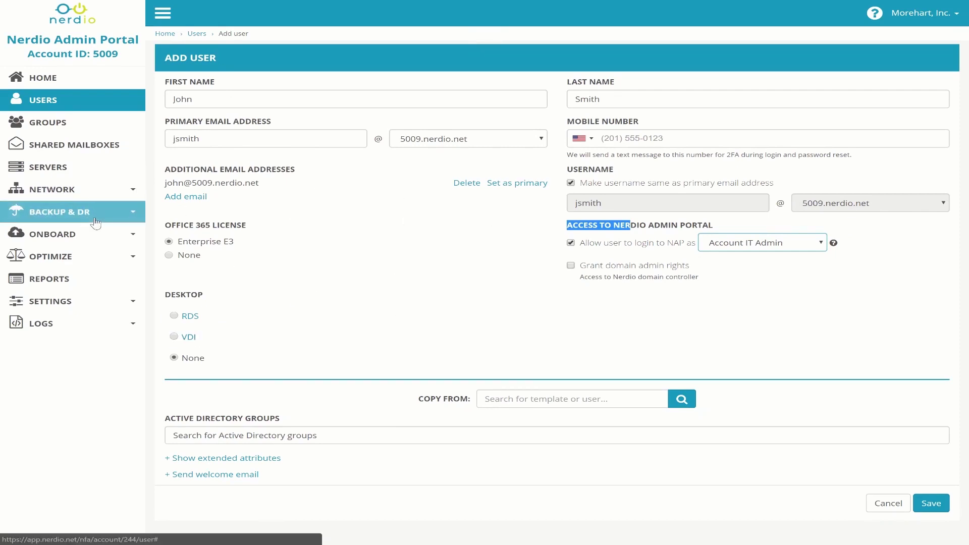
left_click(785, 243)
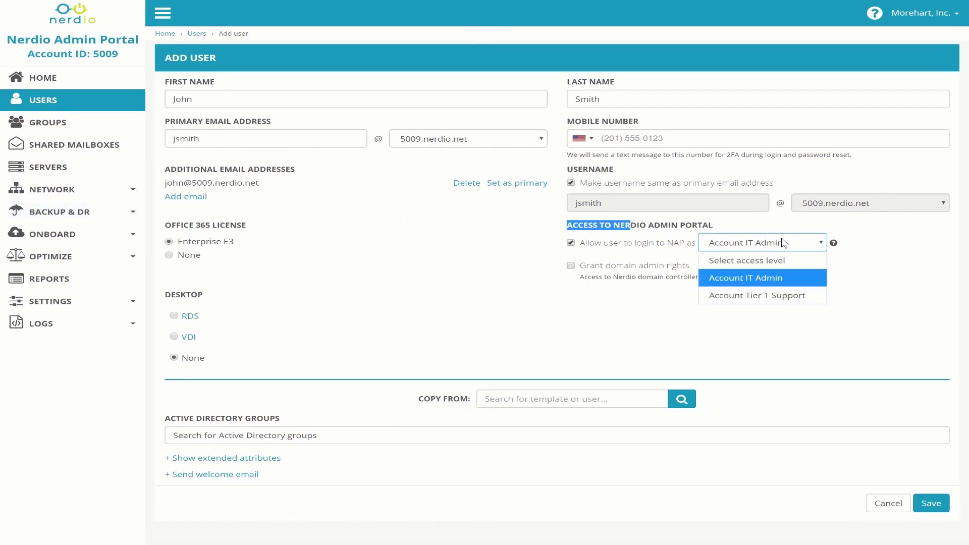
left_click(762, 295)
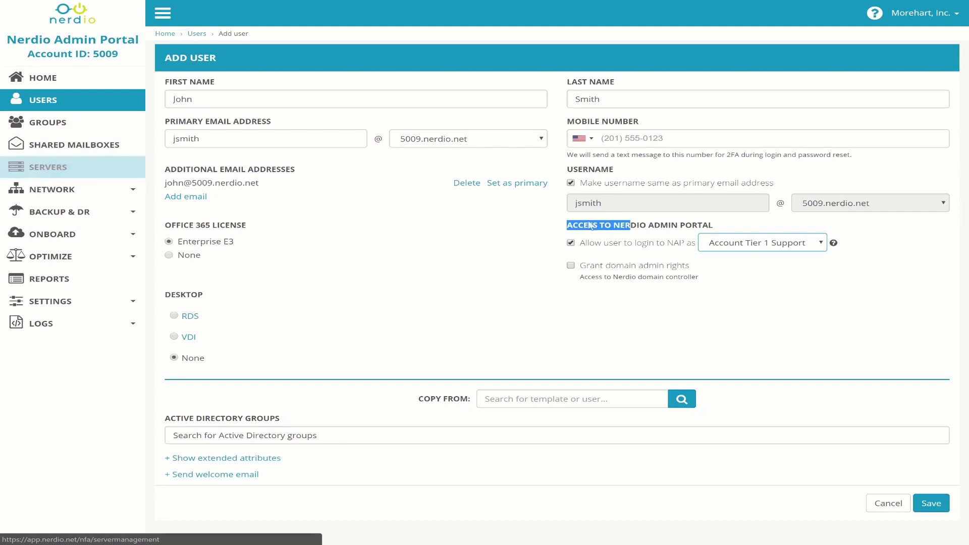
left_click(571, 243)
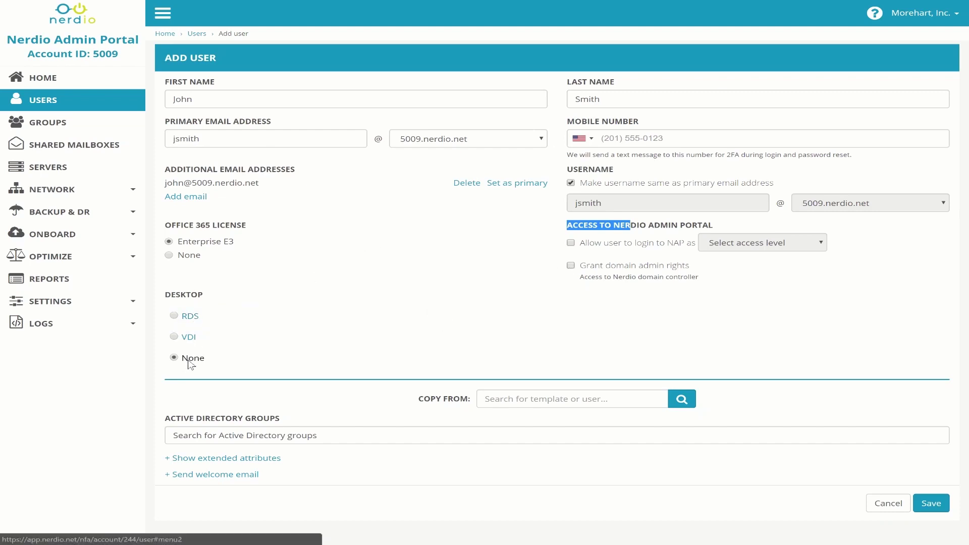
Switch the user from RDS to a VDI desktop (D1v2, 128 GB SSD) and list the desktop sizes
left_click(180, 318)
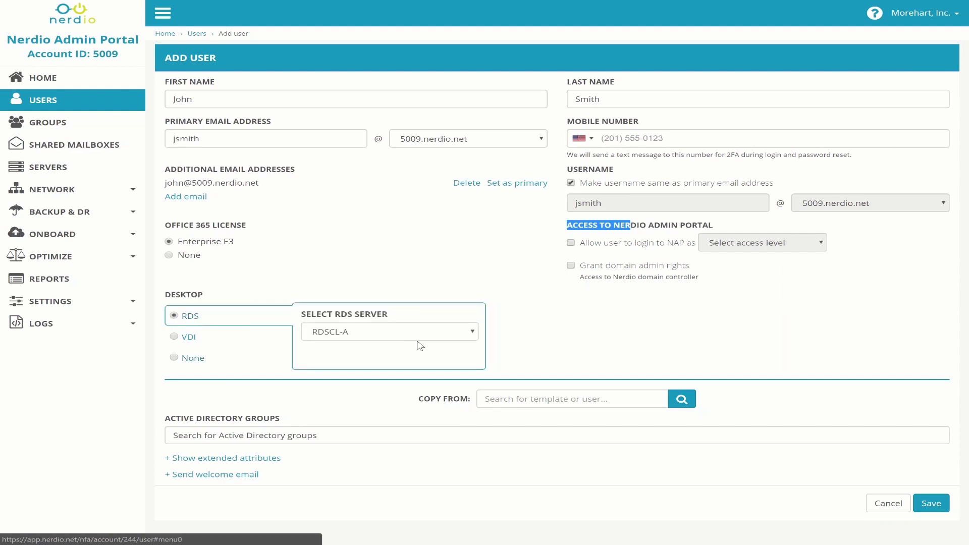
left_click(424, 333)
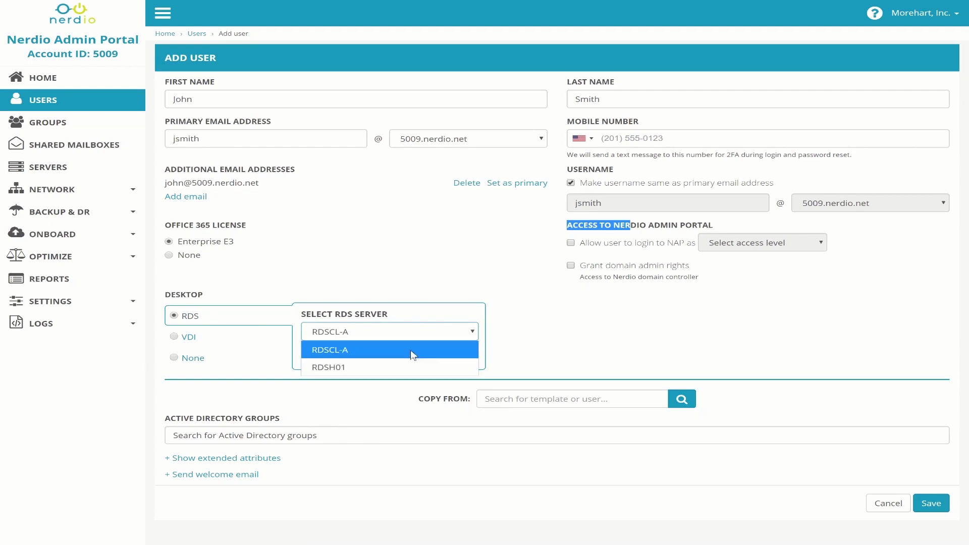
left_click(186, 337)
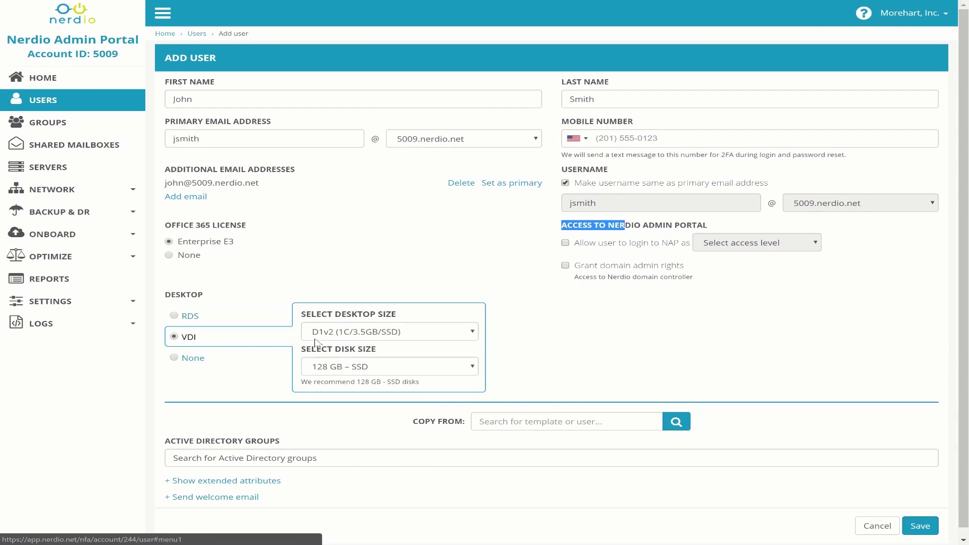
left_click(357, 332)
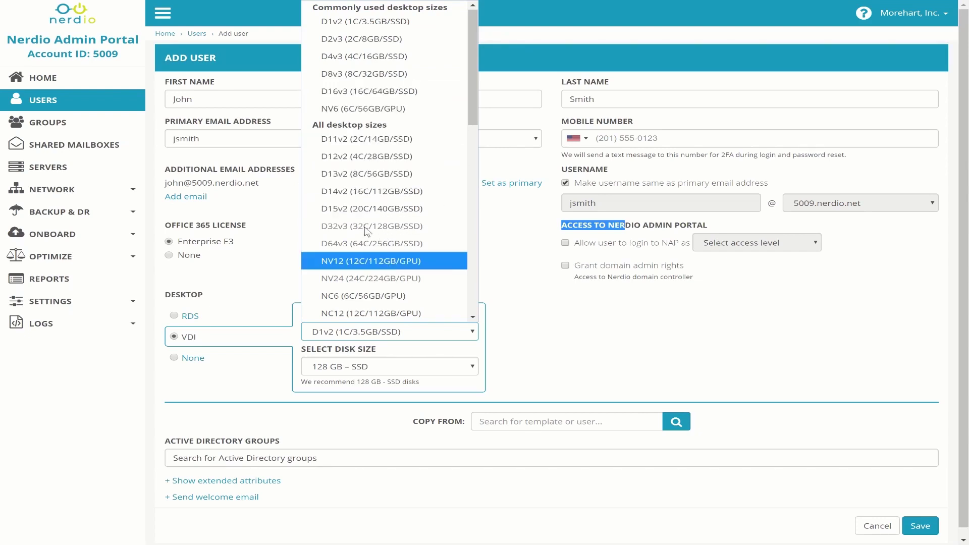
mouse_move(356, 232)
Keep D1v2, then change the user back to an RDS desktop on server RDSCL-A
left_click(593, 323)
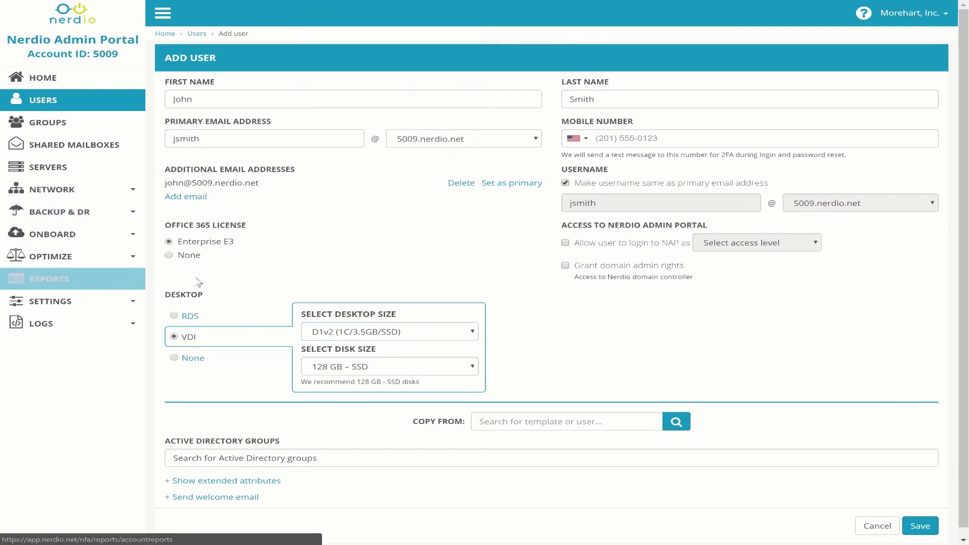
left_click(189, 322)
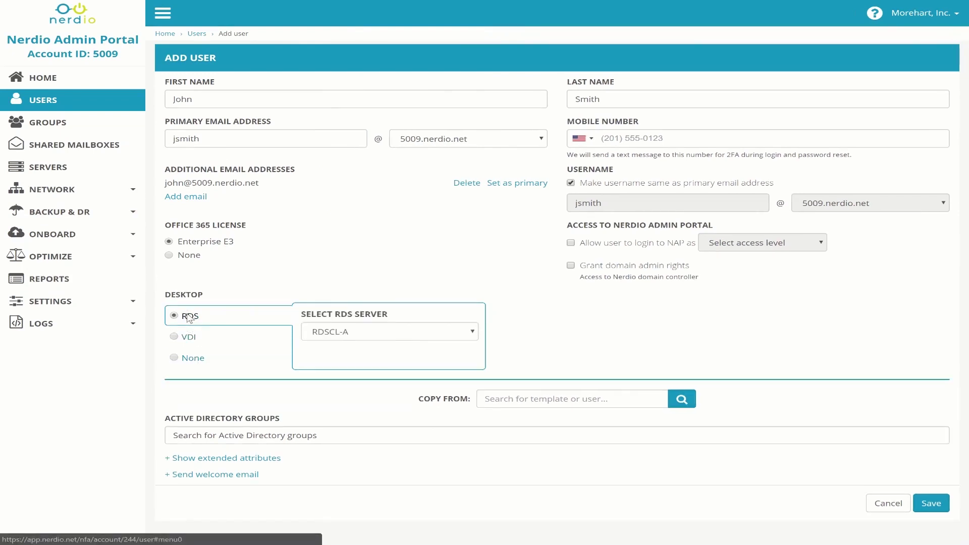
left_click(382, 338)
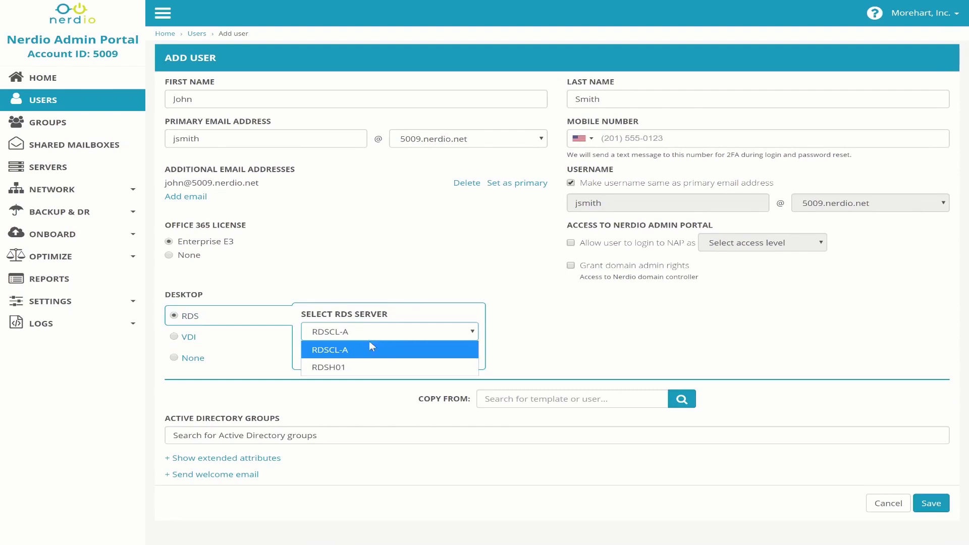
left_click(338, 355)
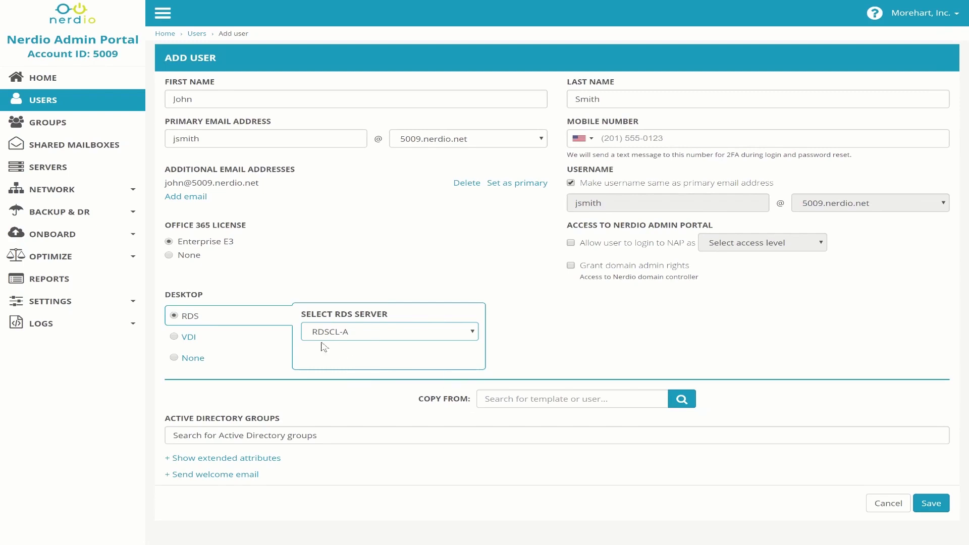
left_click(525, 399)
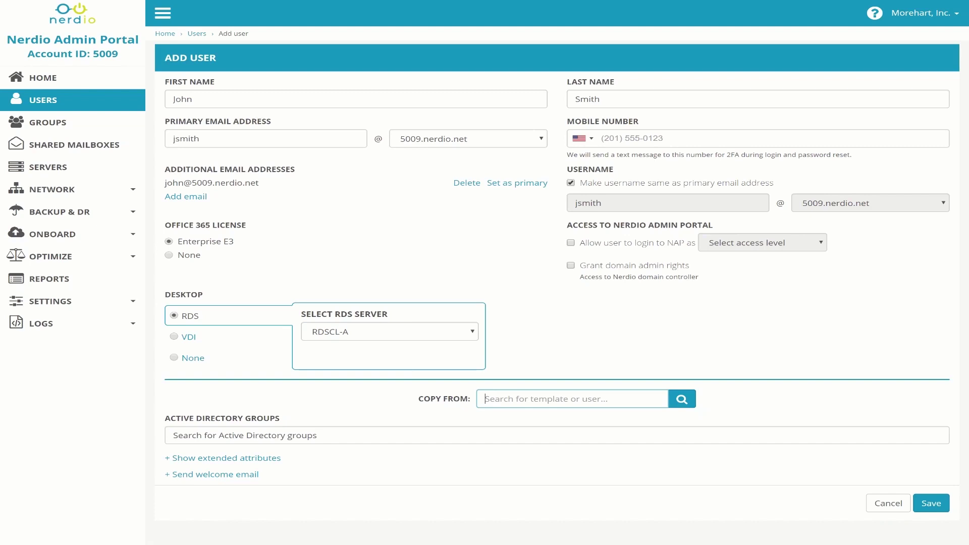
Copy groups from the accounting user, add Accounting Department Group, and remove Sales Department Group
type("acc")
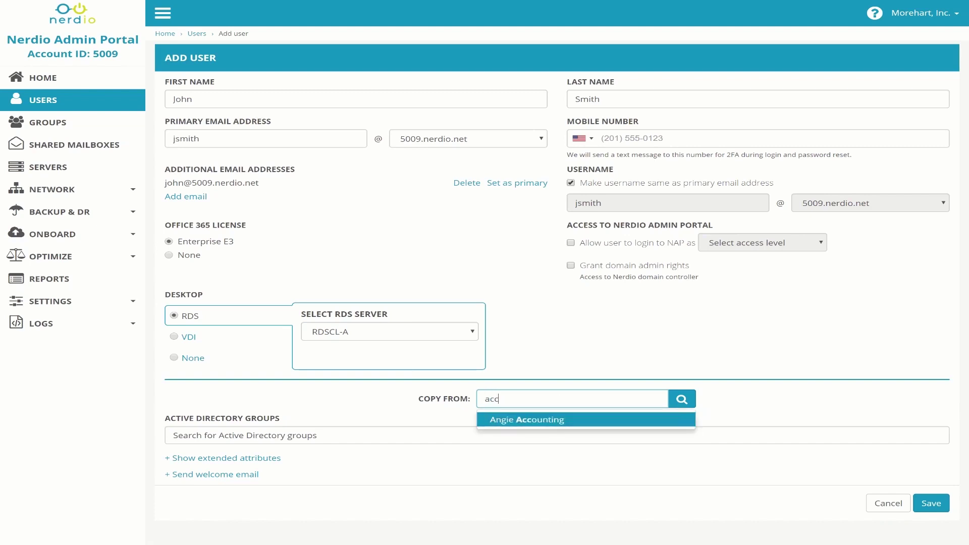
left_click(531, 422)
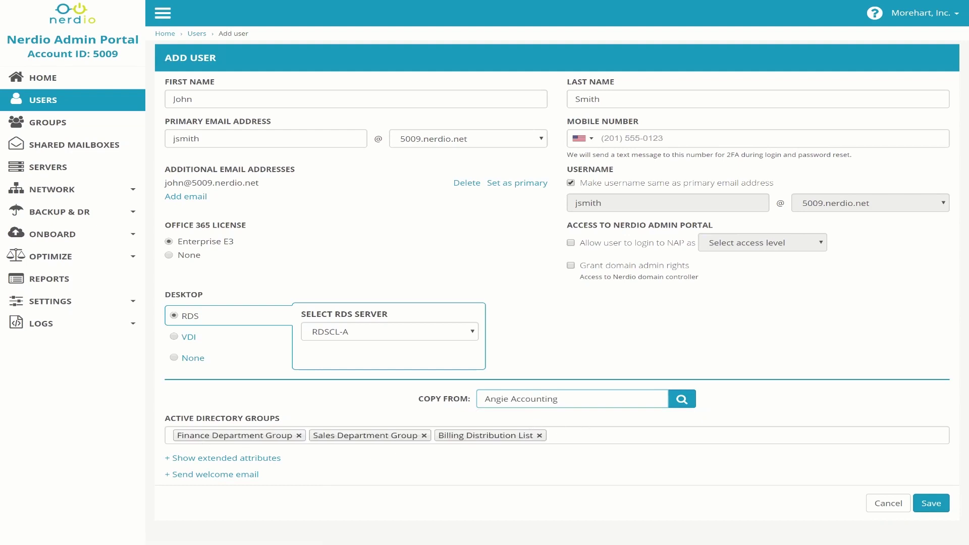
left_click(506, 439)
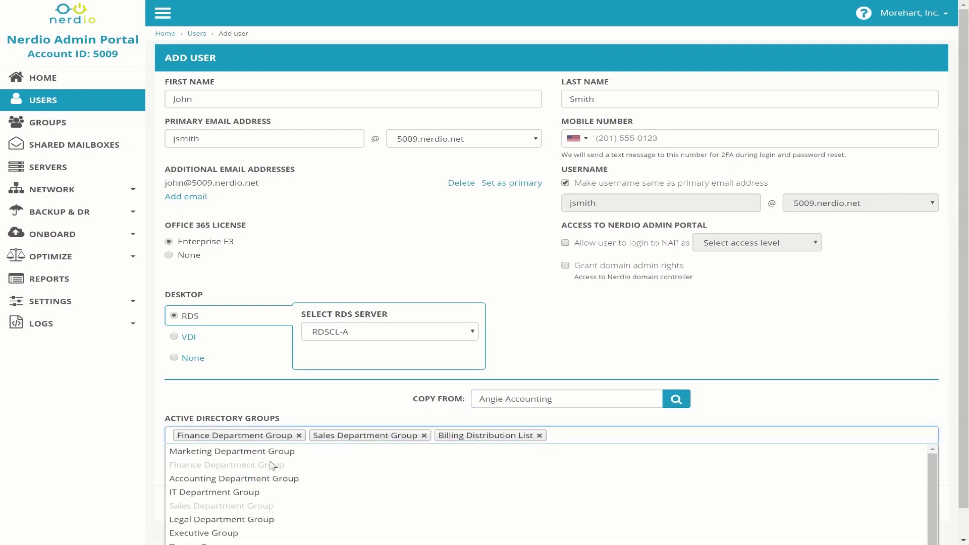
left_click(260, 478)
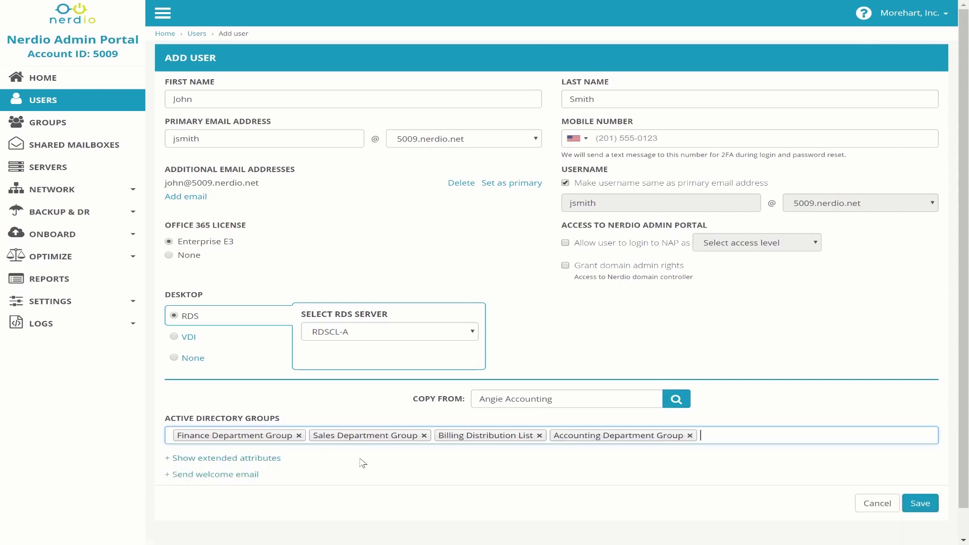
left_click(424, 435)
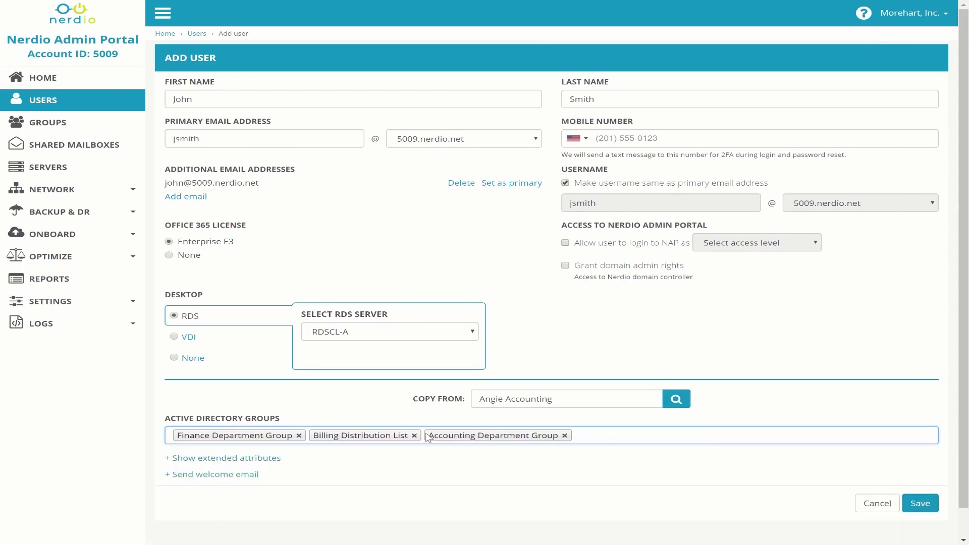
left_click(260, 459)
scroll(281, 452, "down", 8)
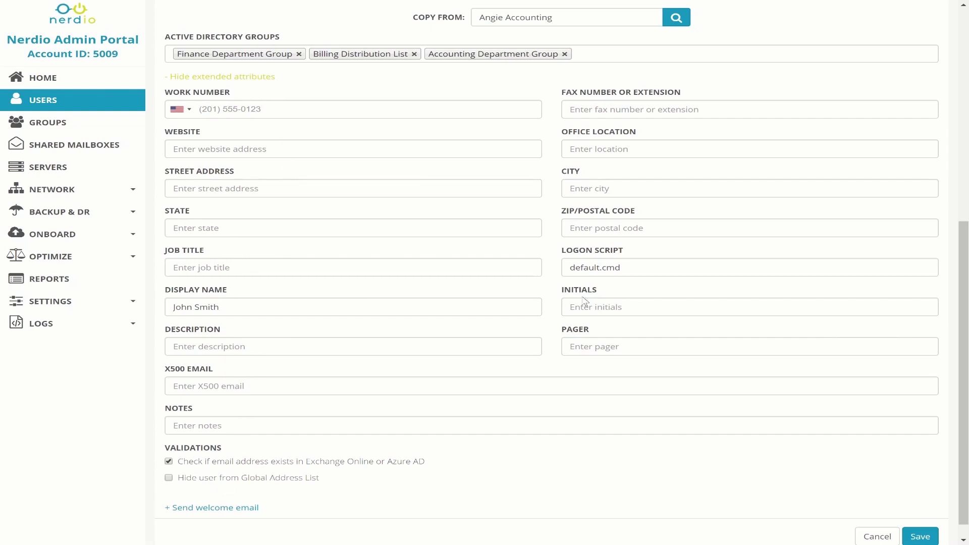
Hide extended attributes, enable the welcome email, and preview the example welcome message
left_click(211, 77)
left_click(224, 445)
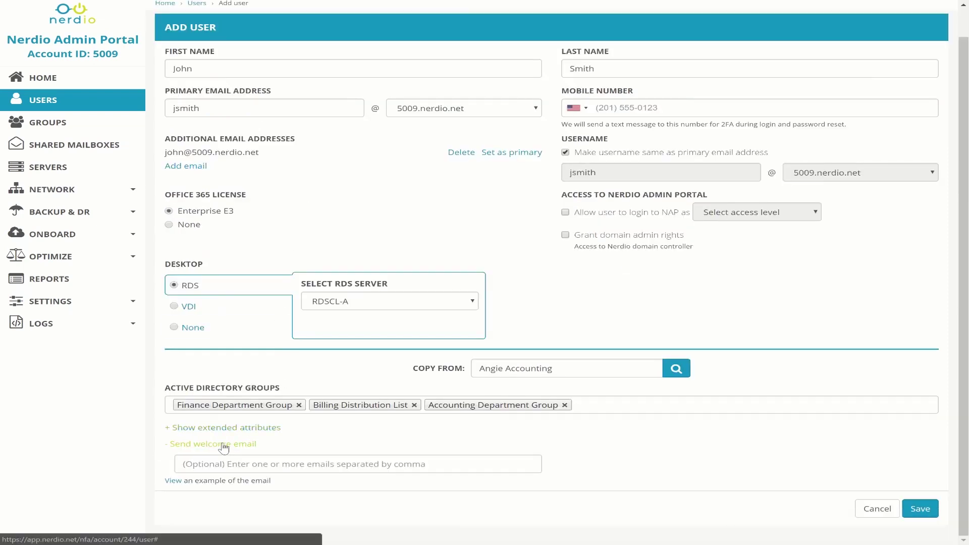
left_click(222, 464)
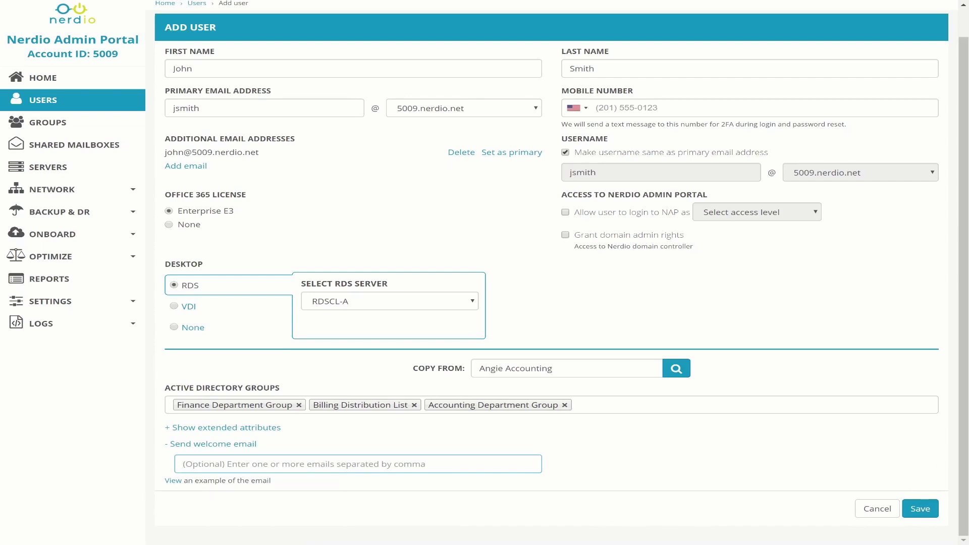
left_click(173, 482)
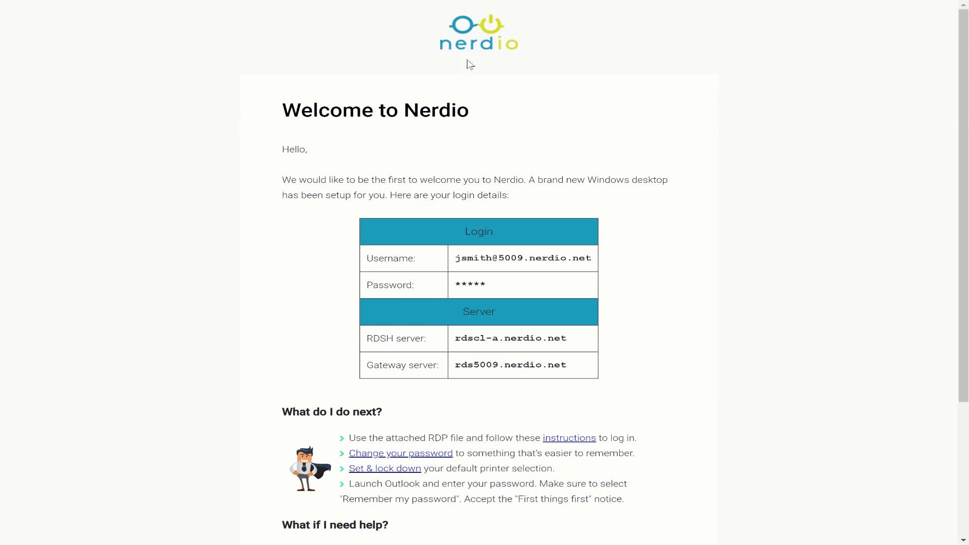
scroll(447, 321, "down", 4)
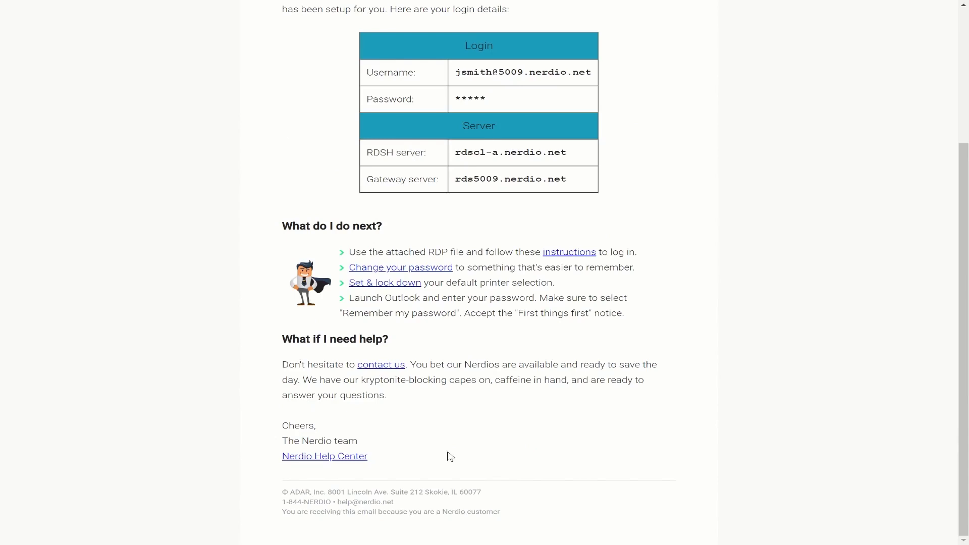
scroll(451, 457, "up", 3)
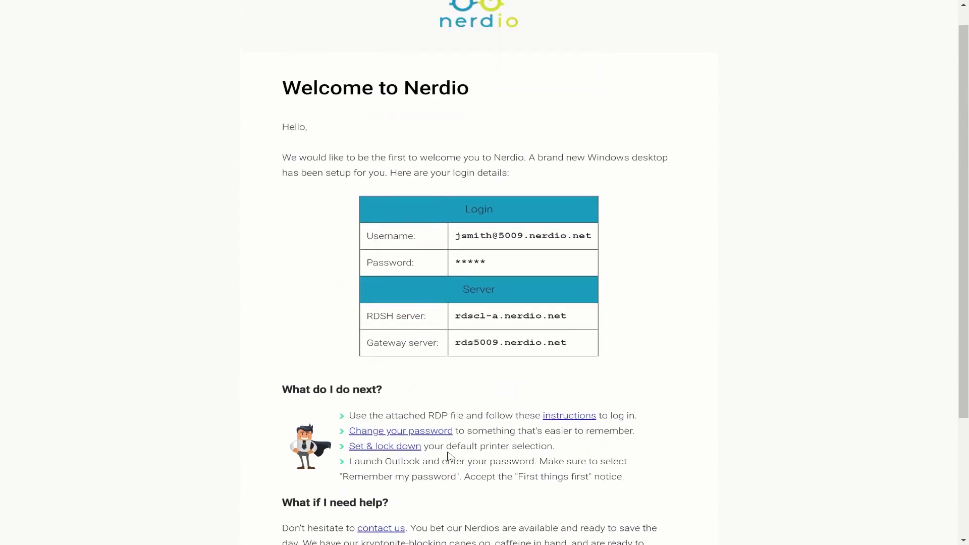
scroll(449, 457, "up", 1)
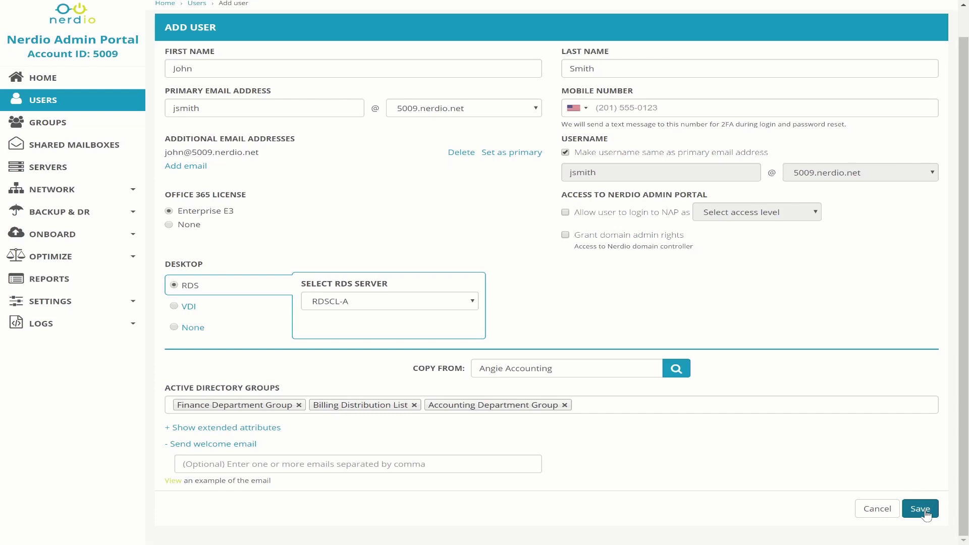
Cancel the unsaved Add User form and return to the Manage Users list
scroll(736, 374, "up", 1)
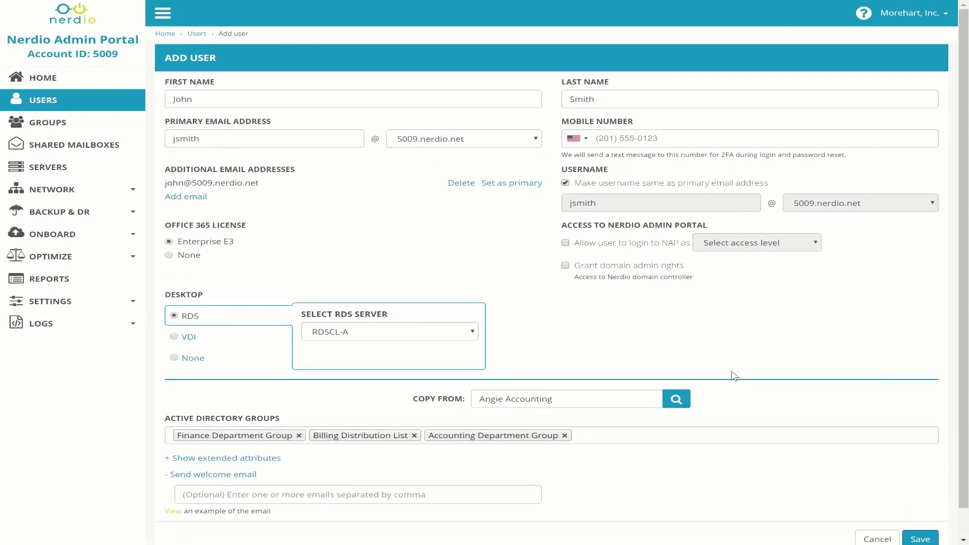
scroll(735, 376, "down", 1)
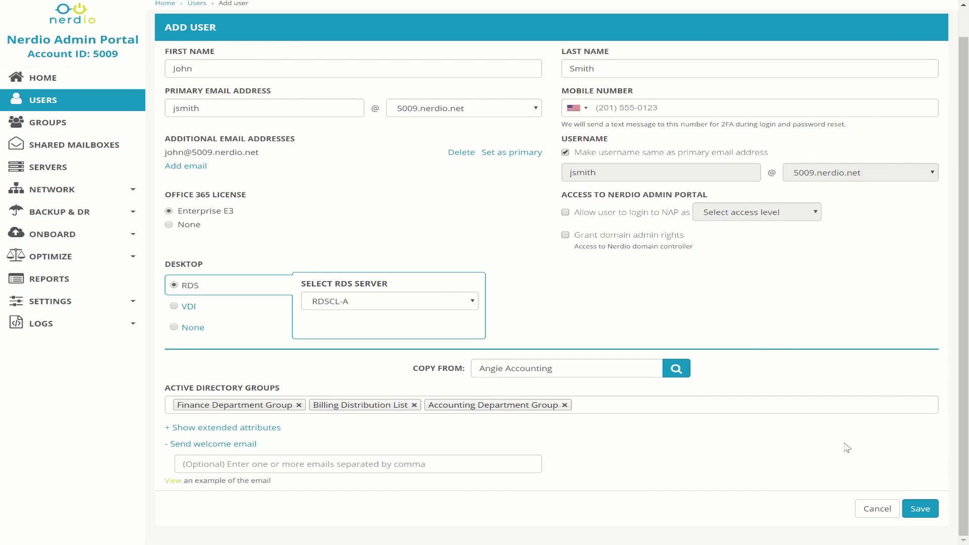
left_click(884, 513)
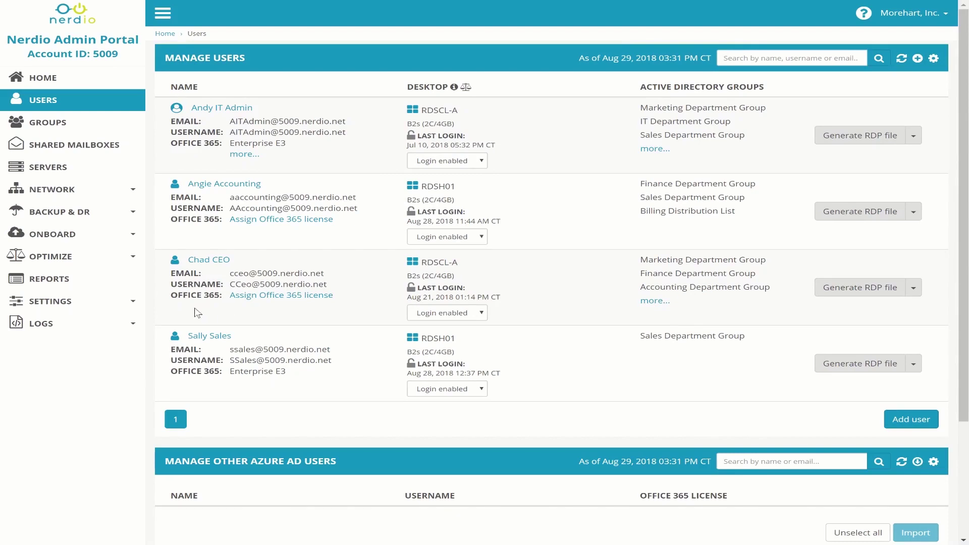
left_click_drag(233, 337, 182, 335)
left_click(308, 342)
Generate the sales user's RDP file for RDSH01 with the Download file option and confirm
left_click(850, 368)
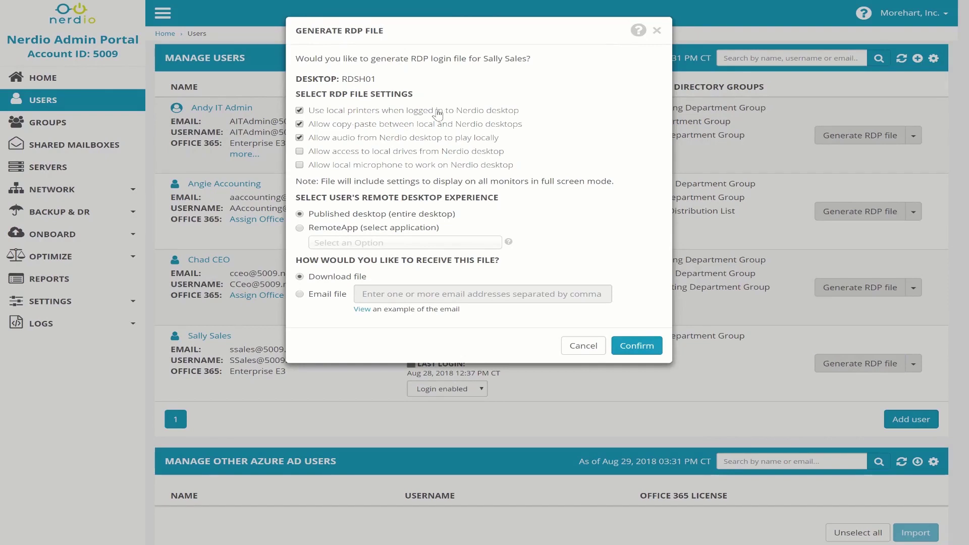
left_click(361, 115)
left_click(329, 298)
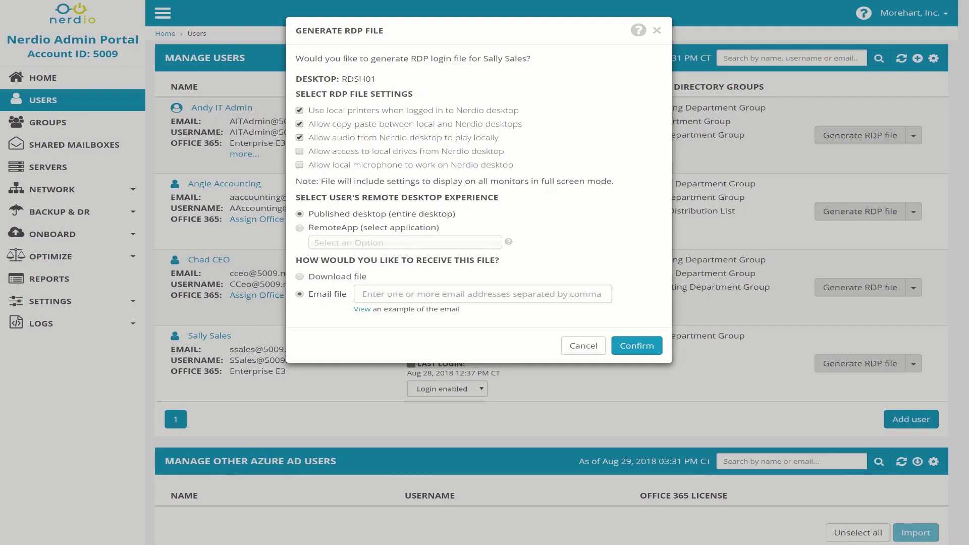
left_click(316, 273)
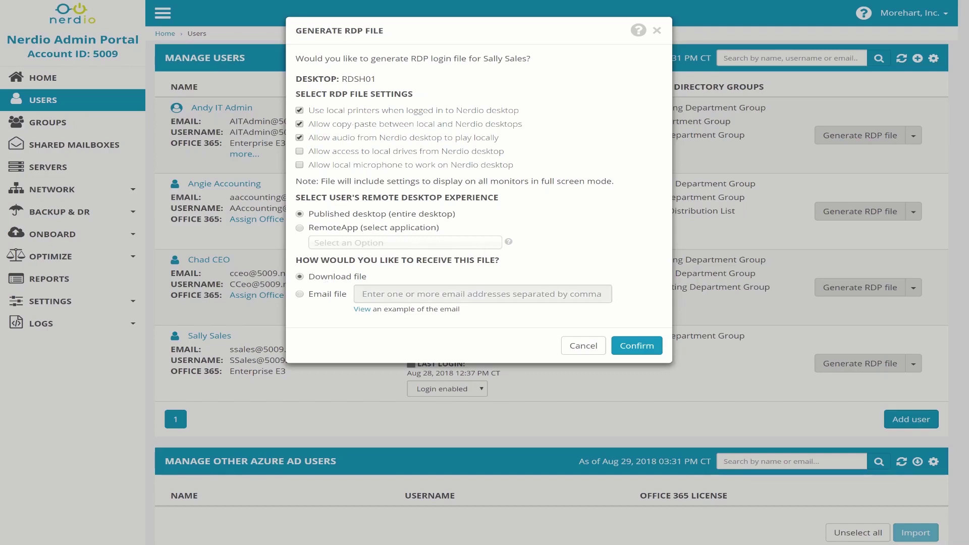
left_click(624, 346)
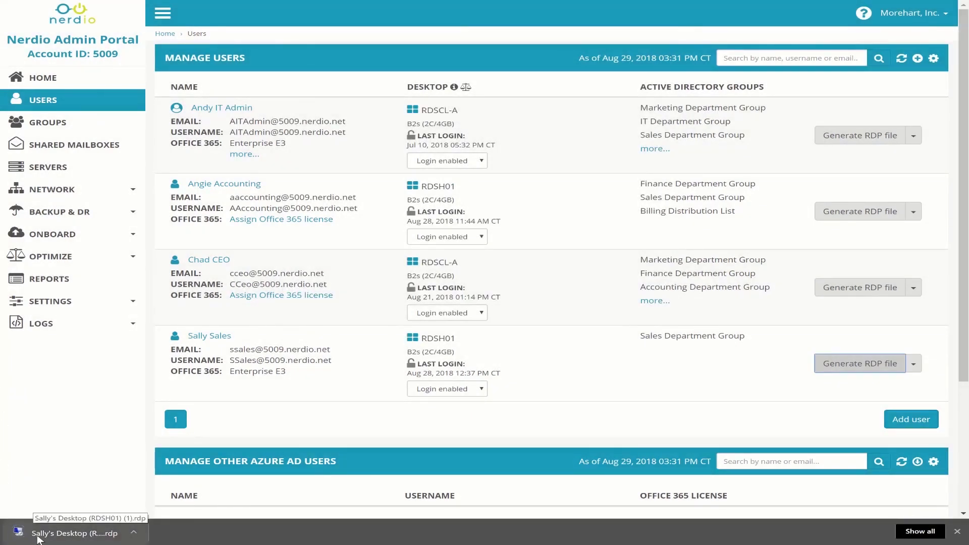
Launch the downloaded .rdp file and submit the sales user's password in Windows Security
left_click(37, 538)
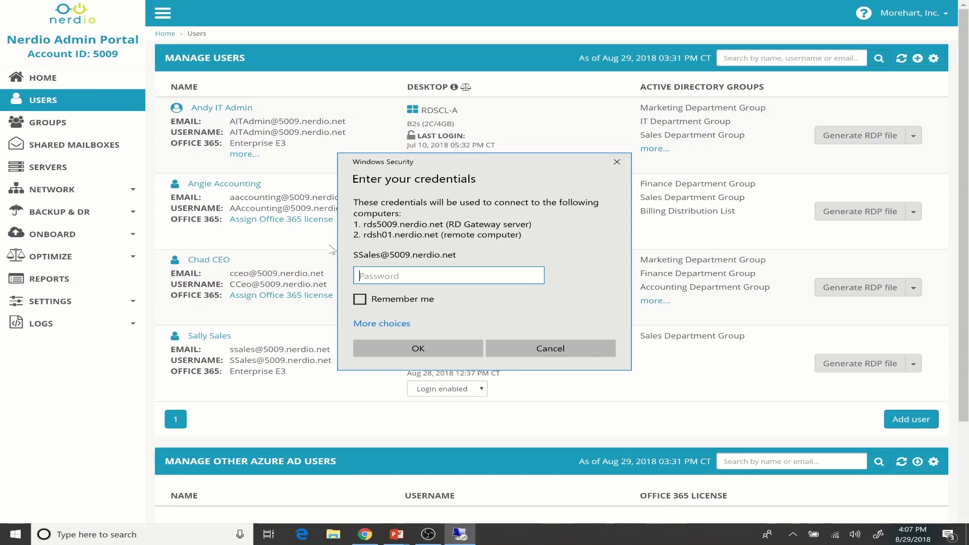
type("****************")
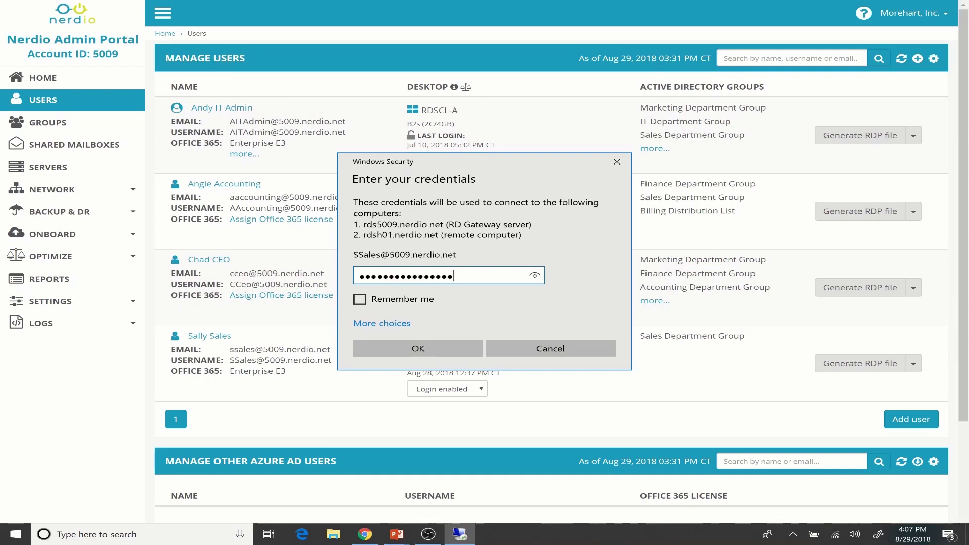
key("Return")
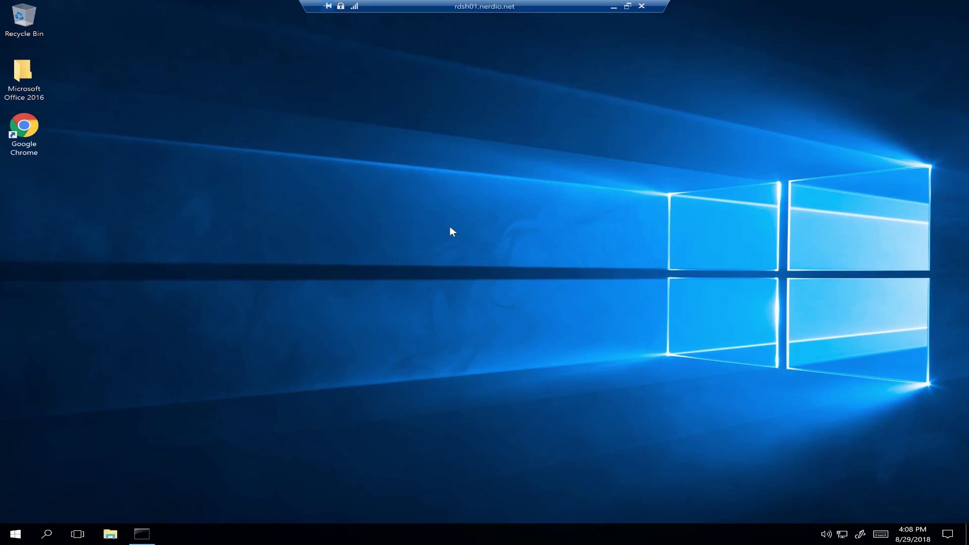
Launch Excel on the remote desktop, open a blank workbook, then close Excel
left_click_drag(479, 7, 544, 7)
left_click(15, 535)
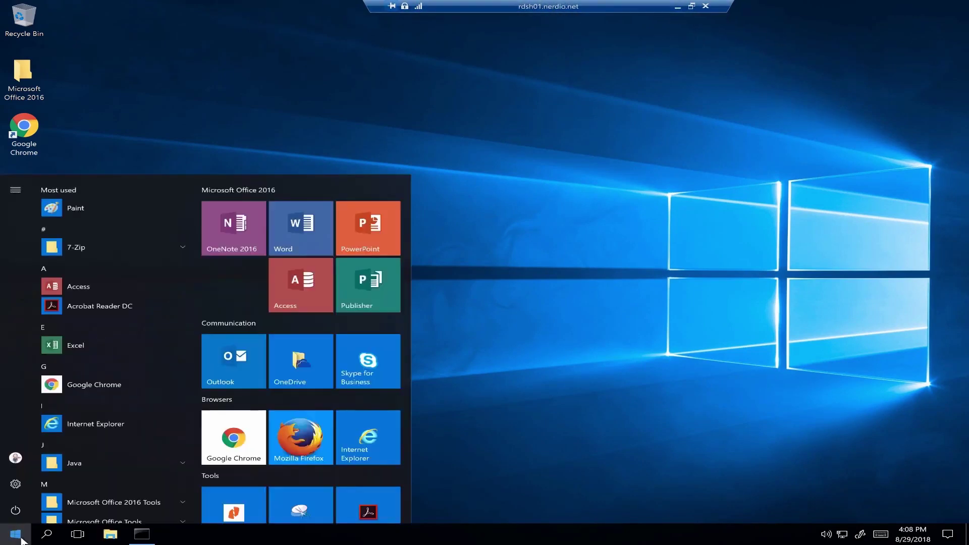
left_click(74, 353)
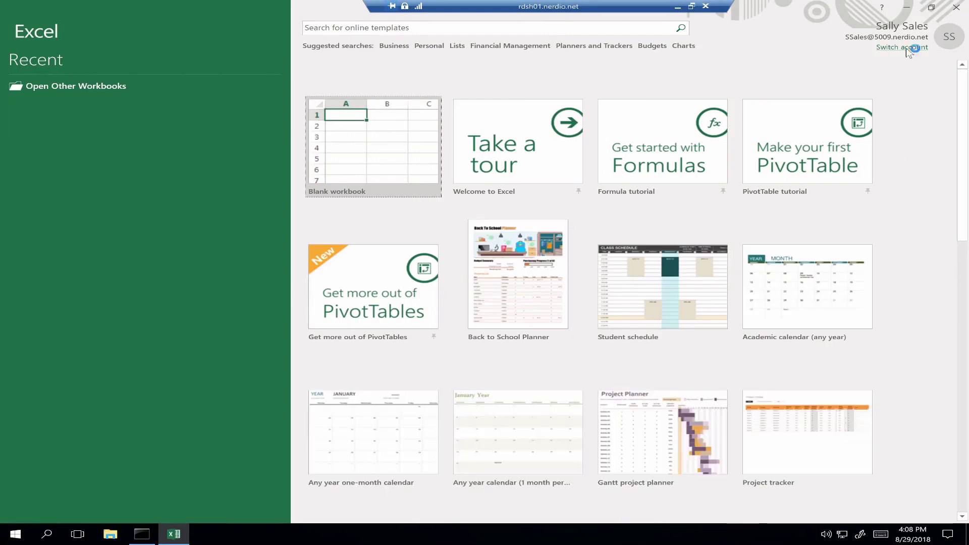
left_click(355, 141)
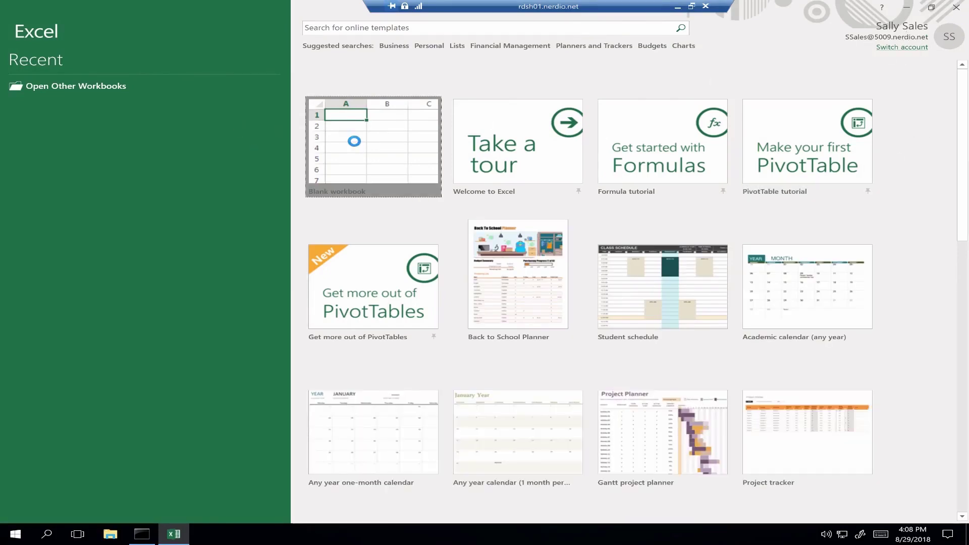
key("ctrl+o")
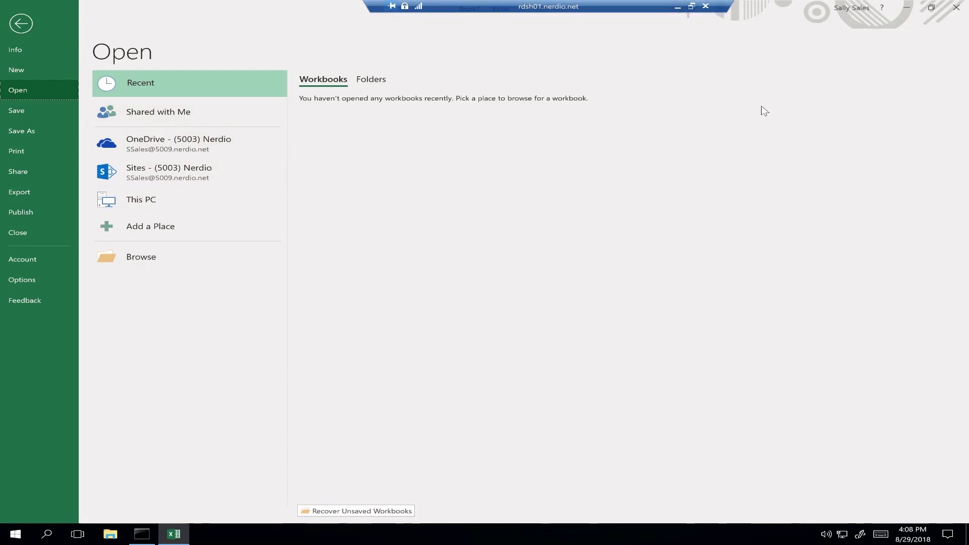
left_click(957, 8)
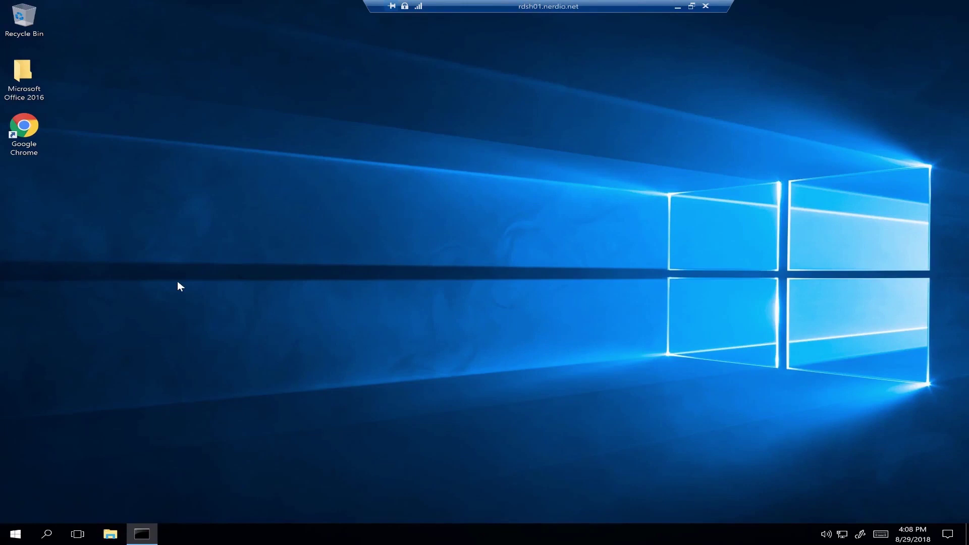
Sign out of the remote session and return to the admin portal
left_click(17, 535)
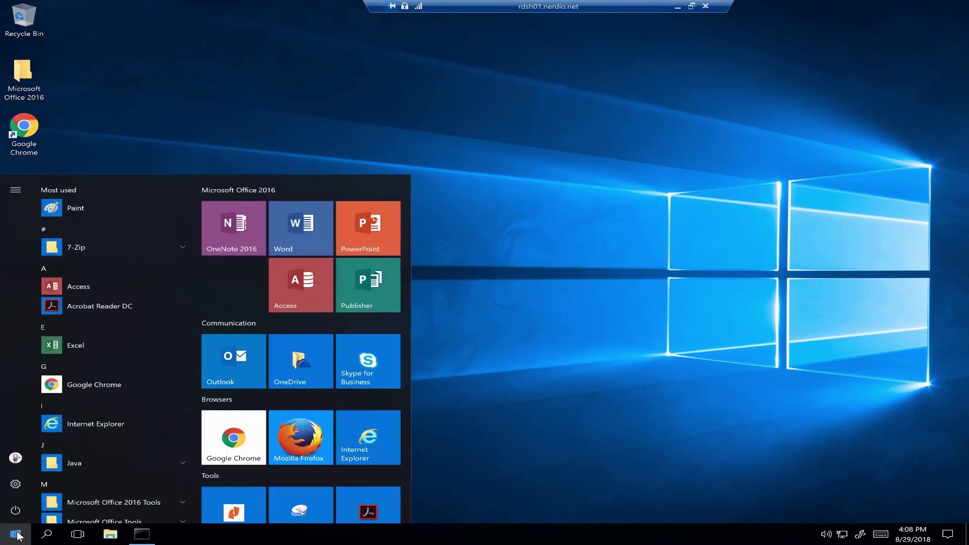
left_click(28, 459)
left_click(25, 429)
left_click(678, 6)
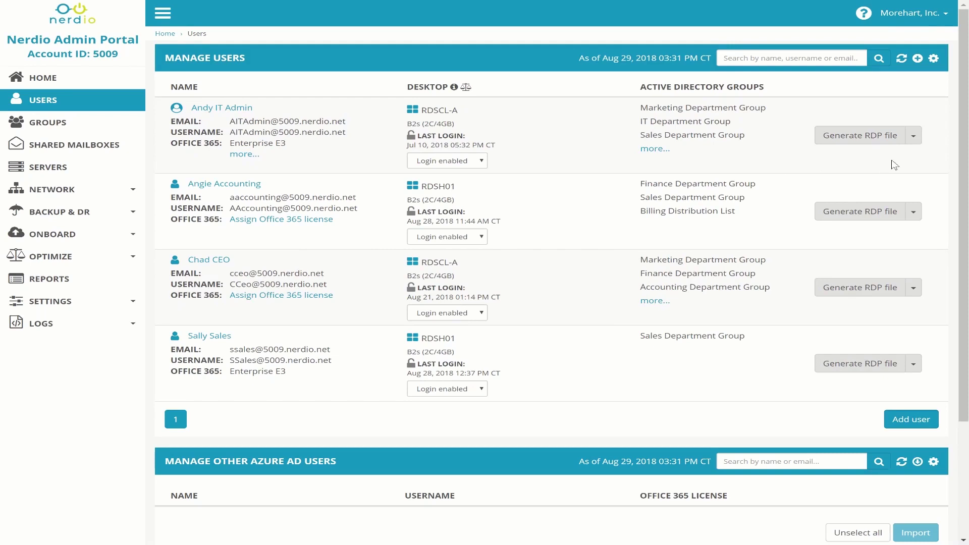
left_click(914, 137)
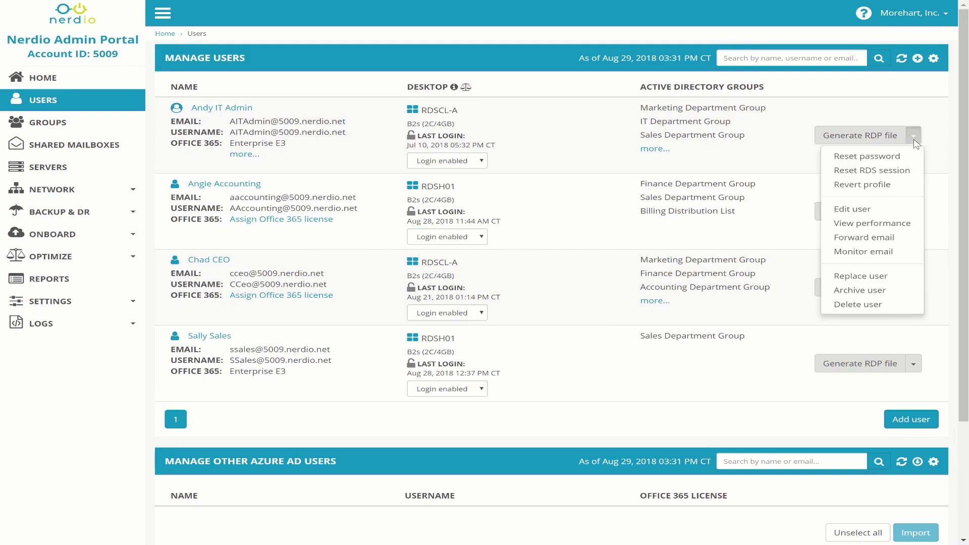
left_click(773, 378)
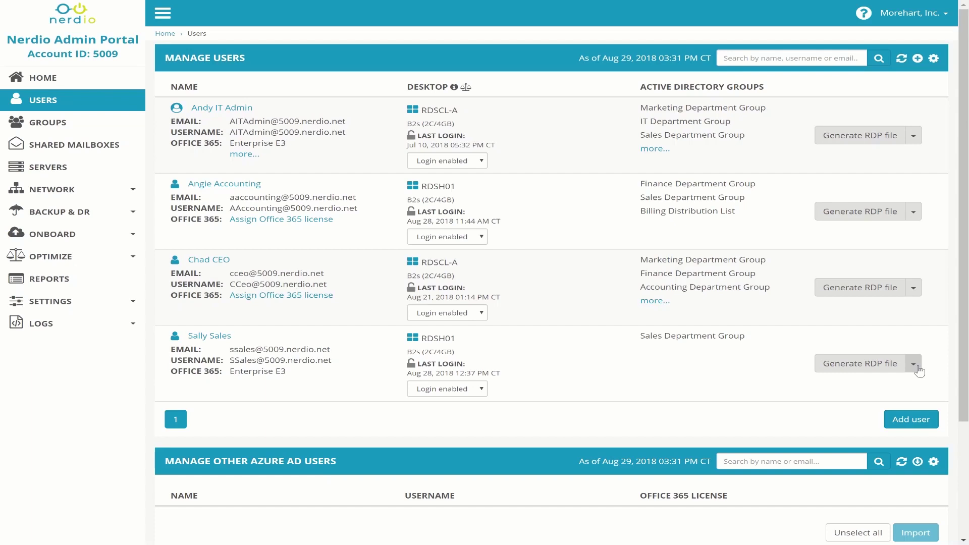
left_click(915, 366)
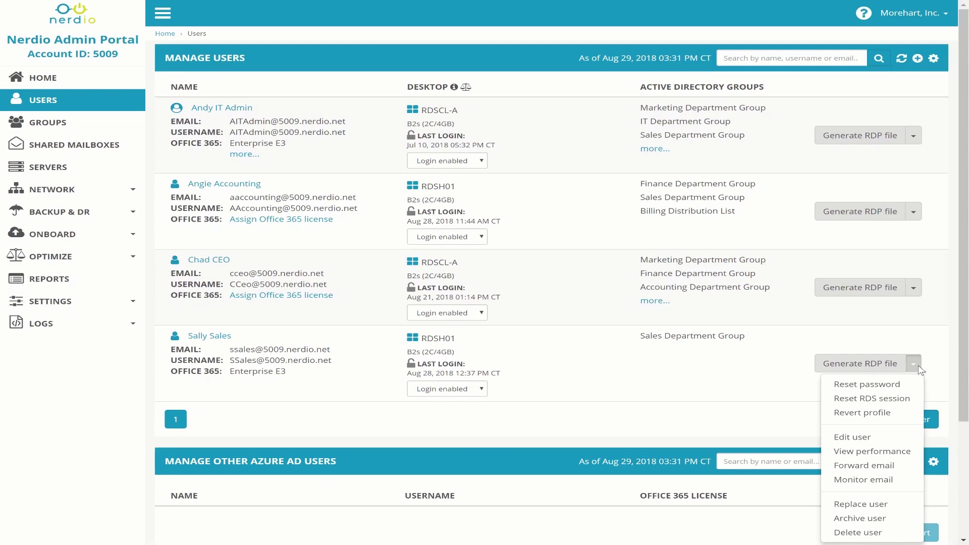
left_click(877, 520)
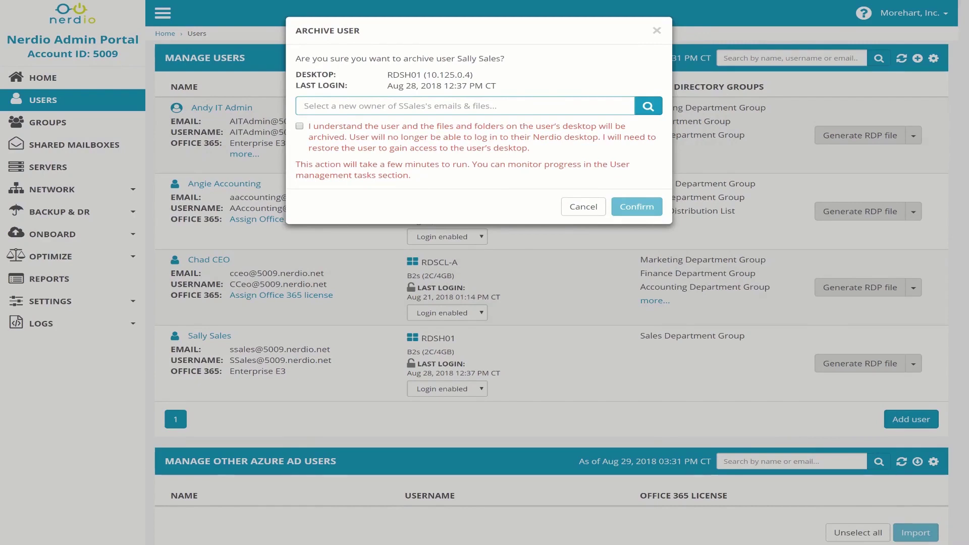
Choose the IT admin as new owner, tick the acknowledgement, then cancel the archive
type("an")
left_click(306, 130)
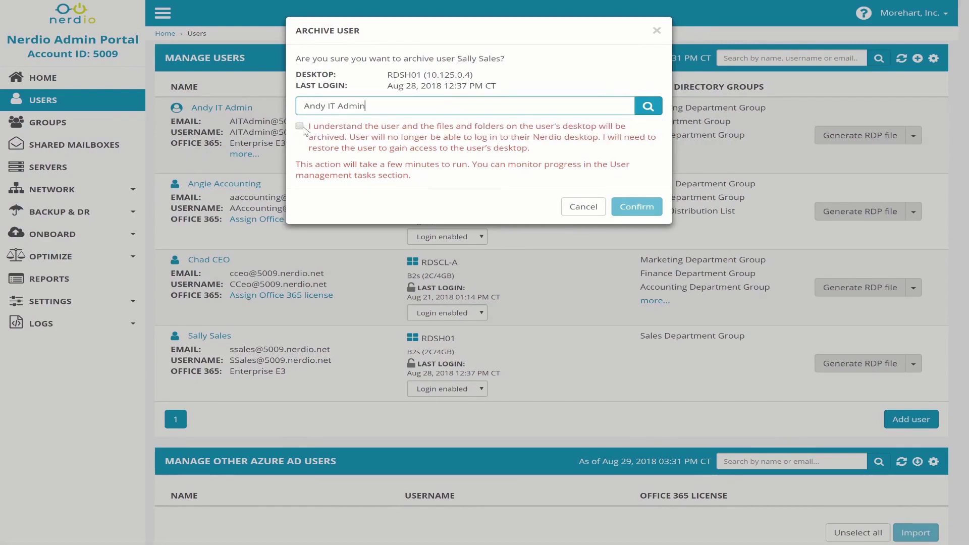
left_click(301, 128)
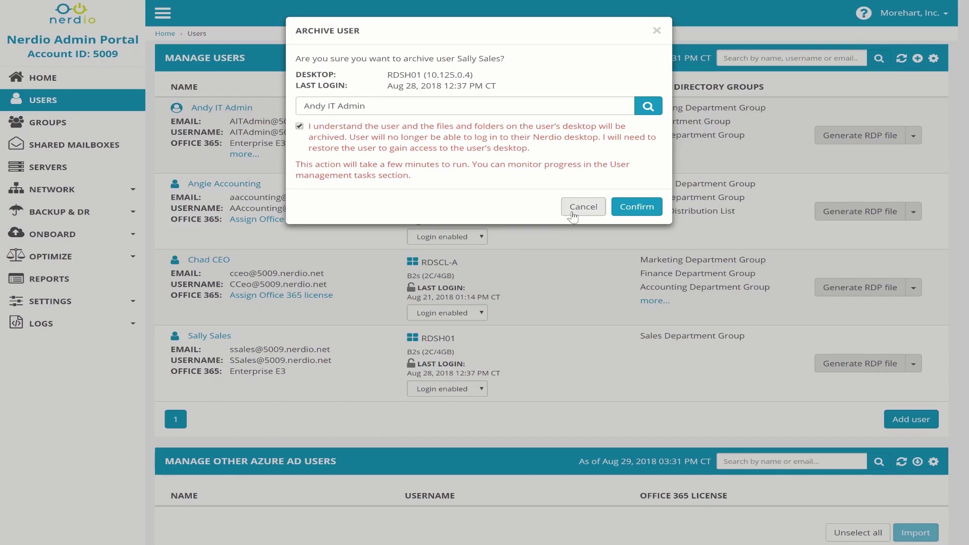
left_click(573, 216)
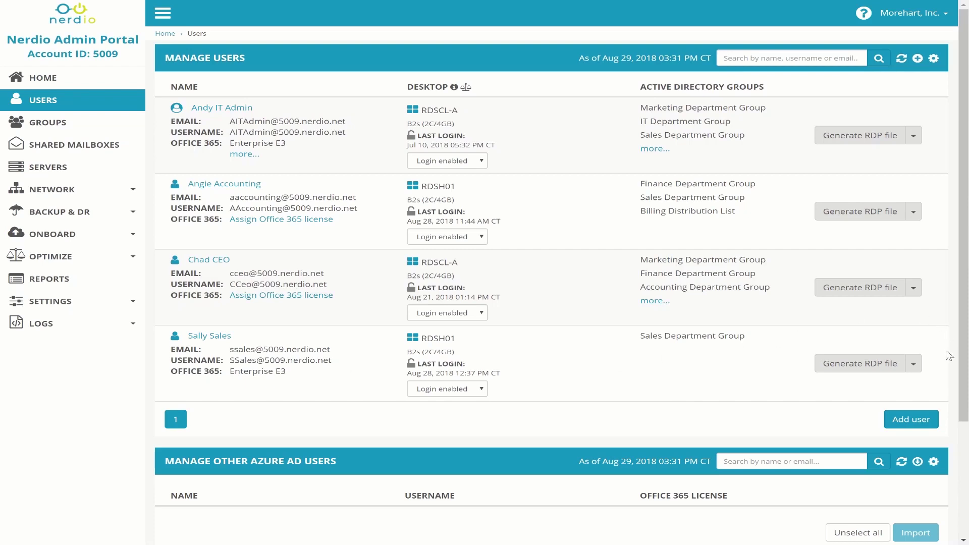
Preview a reset of the sales user's RDS session, cancel it, and reopen the account actions menu
left_click(914, 364)
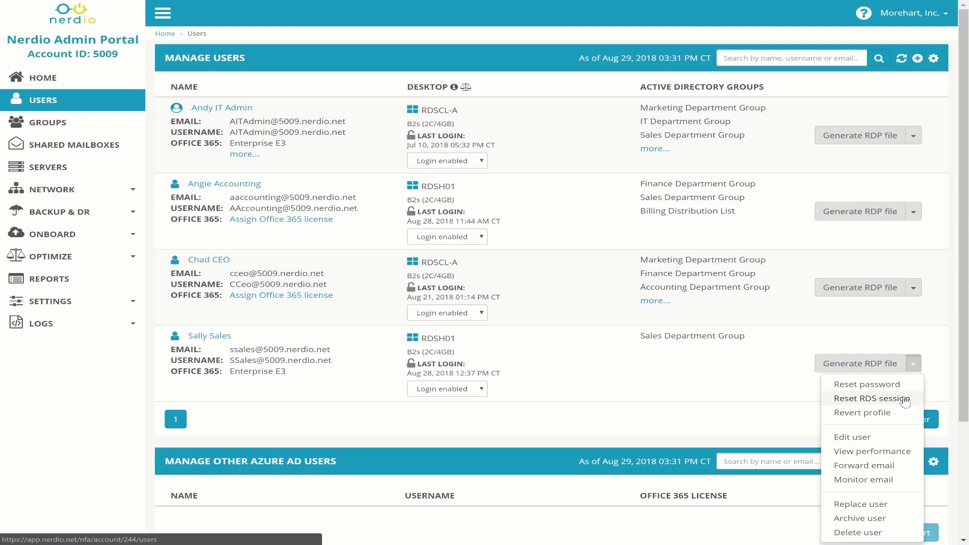
left_click(872, 399)
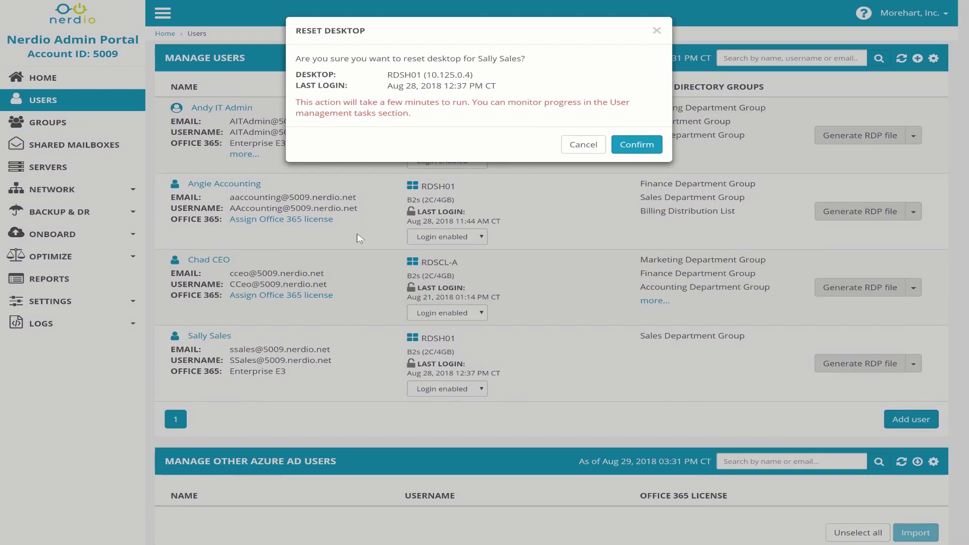
left_click(581, 145)
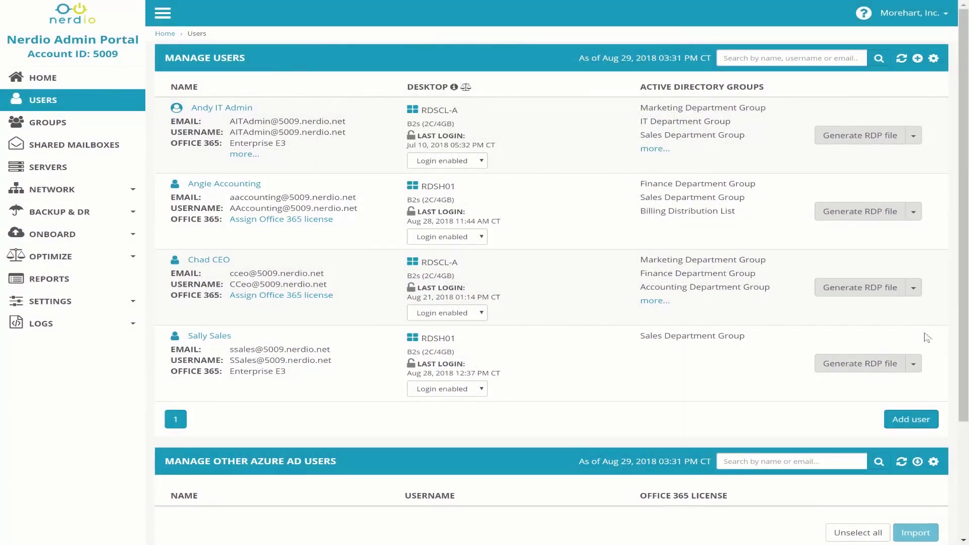
left_click(914, 363)
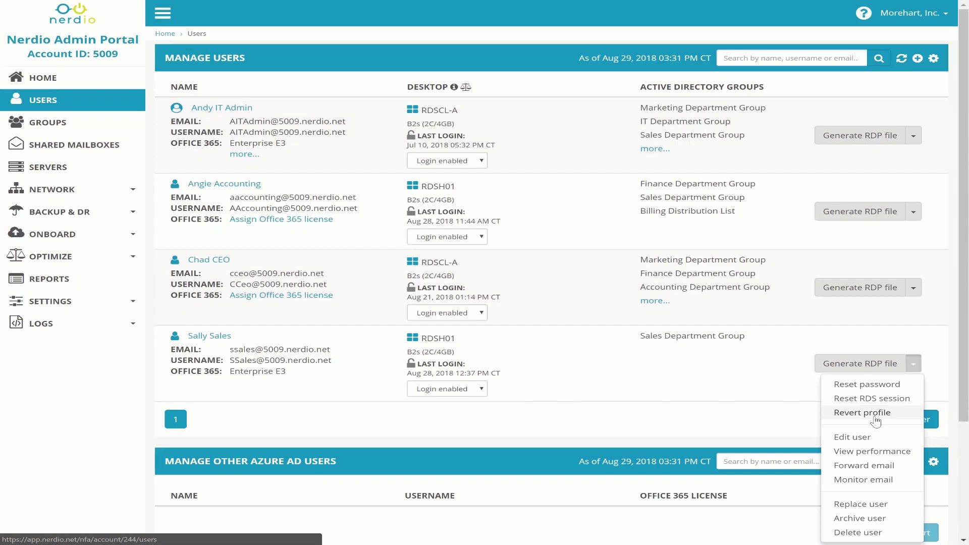
scroll(876, 421, "down", 1)
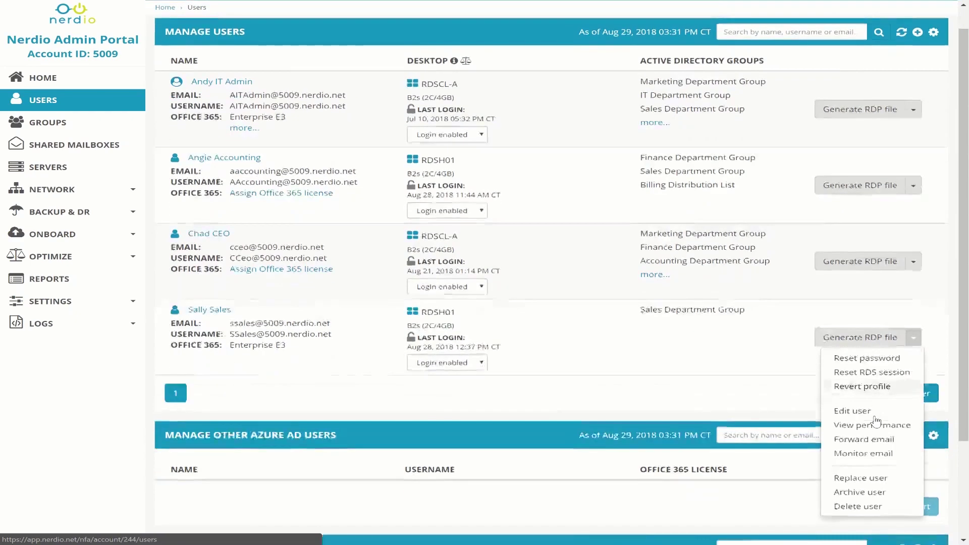
left_click(864, 411)
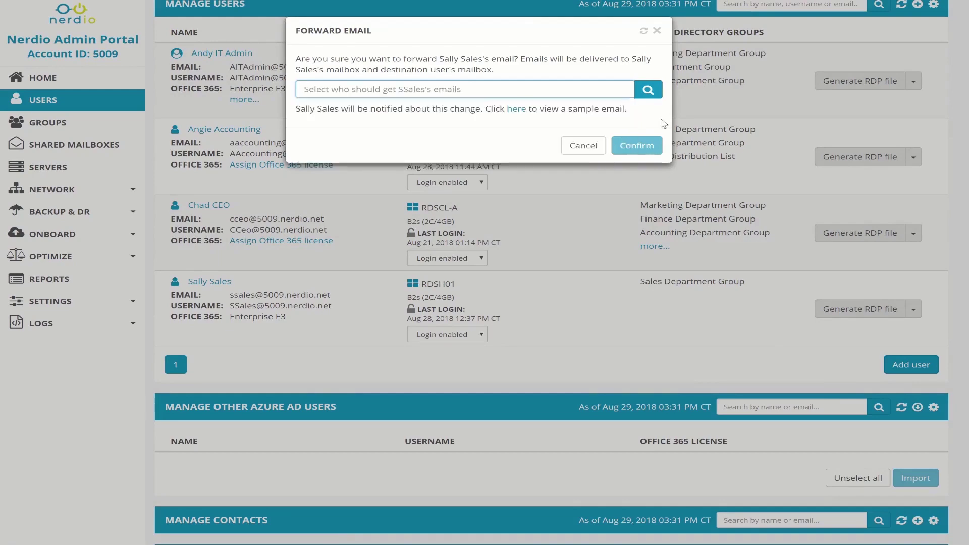
left_click(583, 146)
left_click(914, 309)
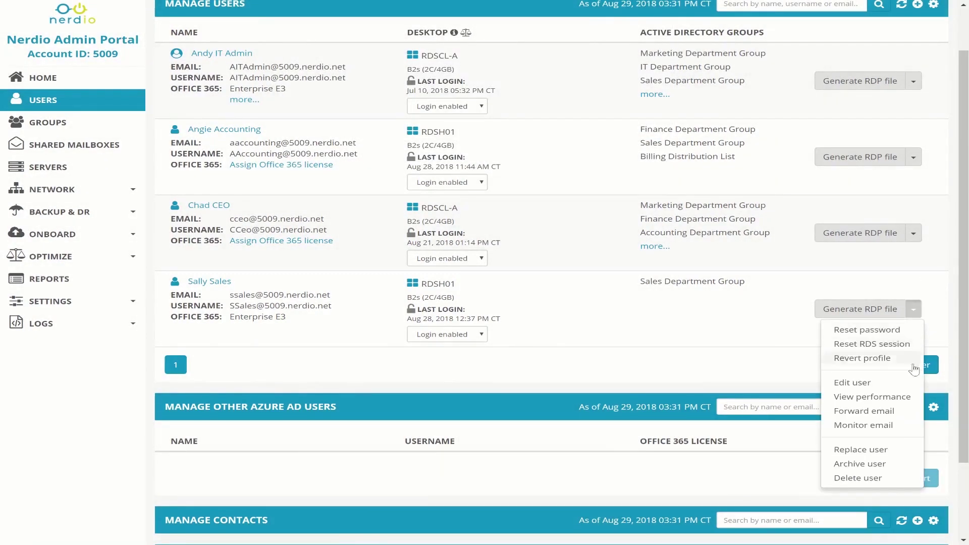
left_click(895, 430)
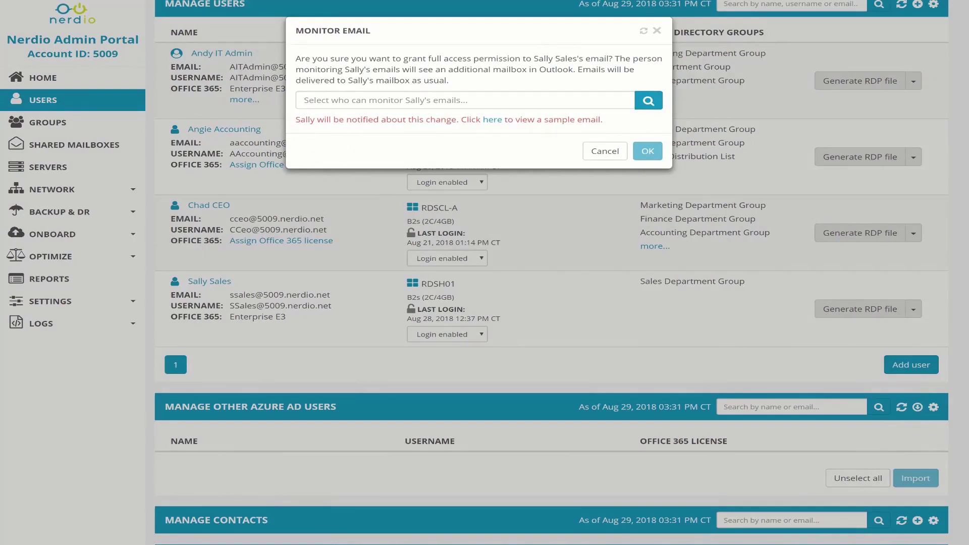
left_click(352, 101)
left_click(601, 152)
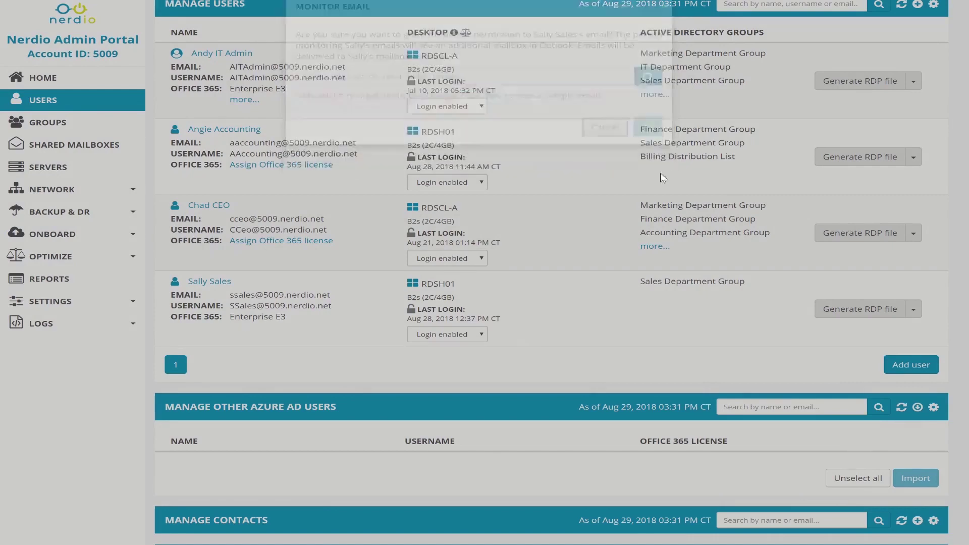
left_click(914, 310)
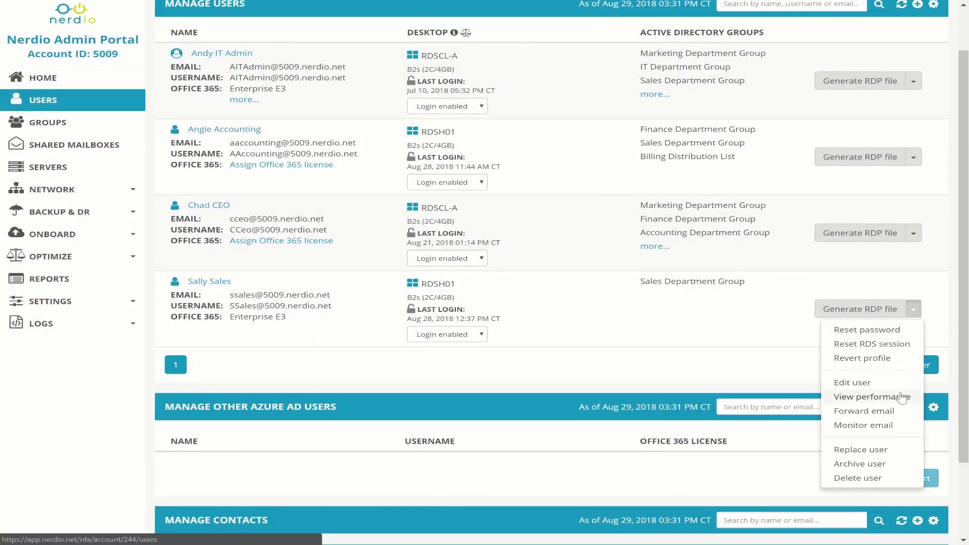
Open Replace user for the sales user, then close the form without replacing anyone
left_click(844, 450)
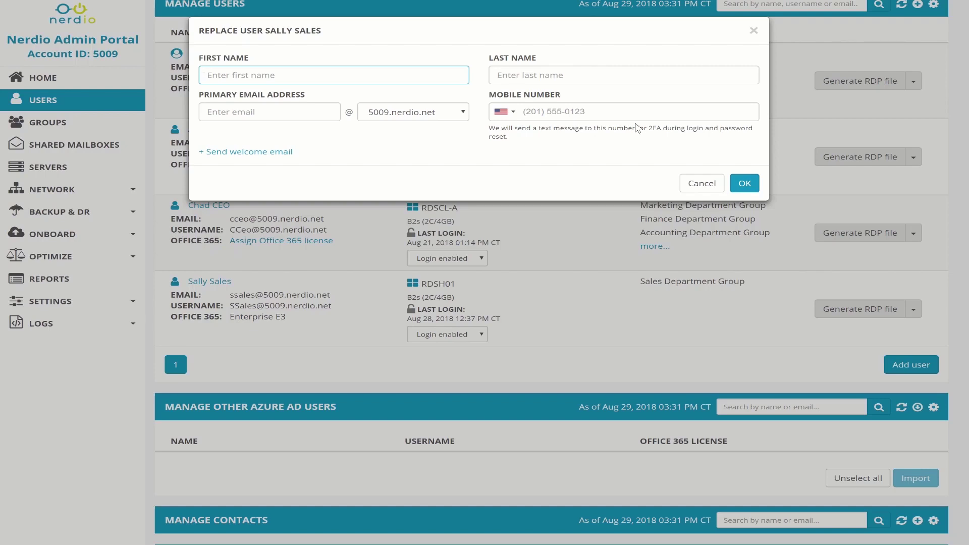
left_click(754, 30)
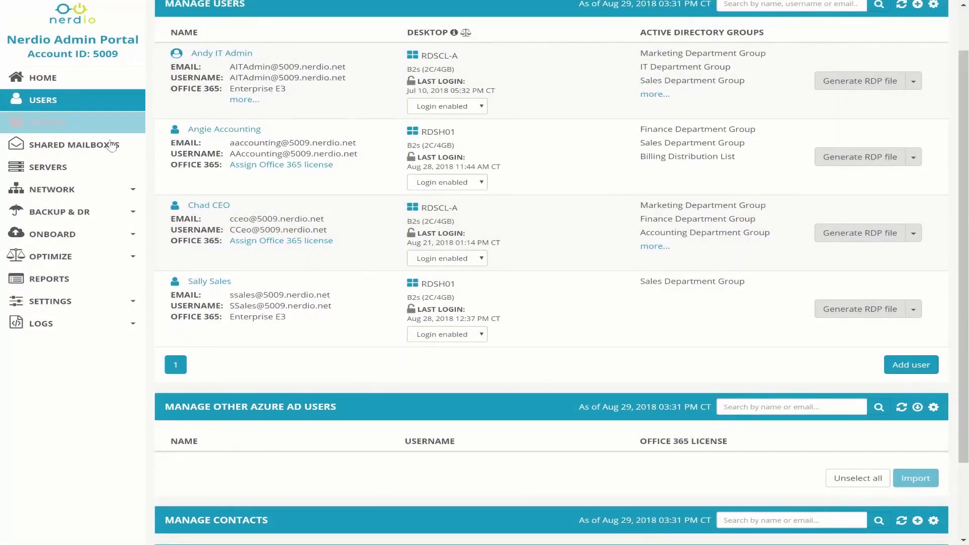
Start a new group from the Groups page and set its type to Distribution list
left_click(63, 126)
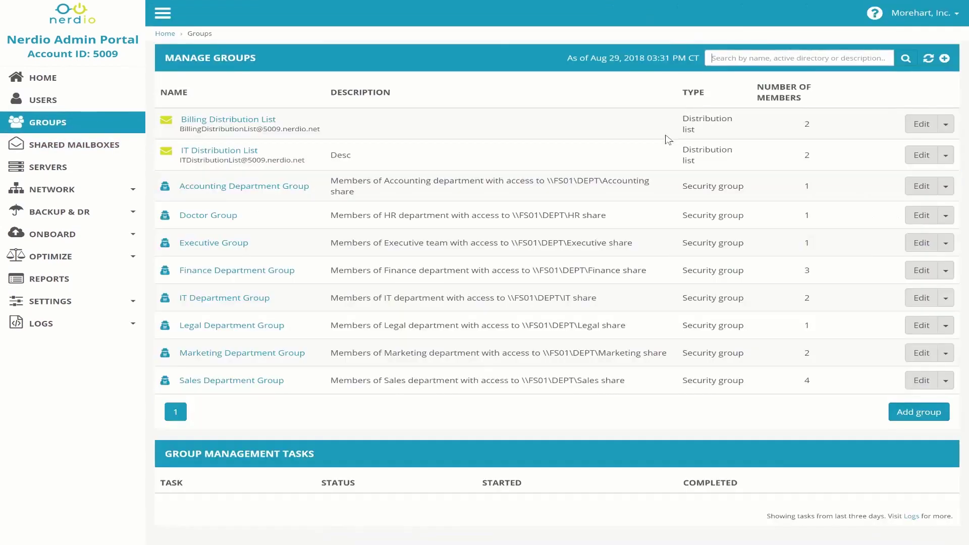
left_click(920, 412)
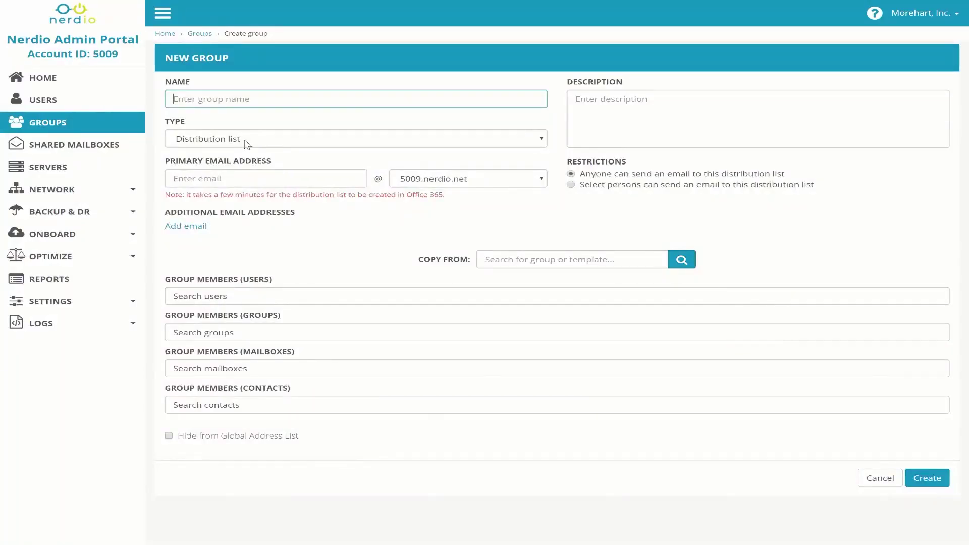
left_click(247, 145)
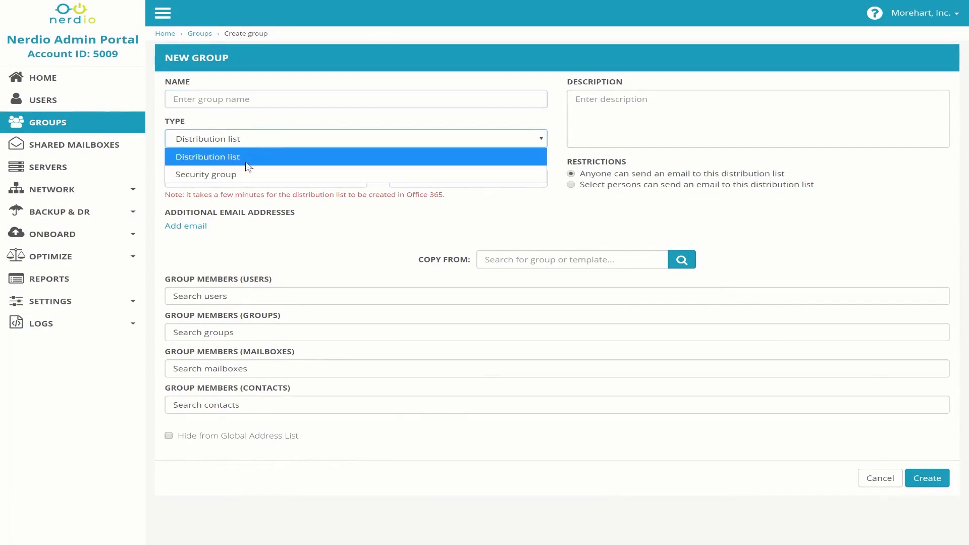
left_click(246, 175)
left_click(248, 146)
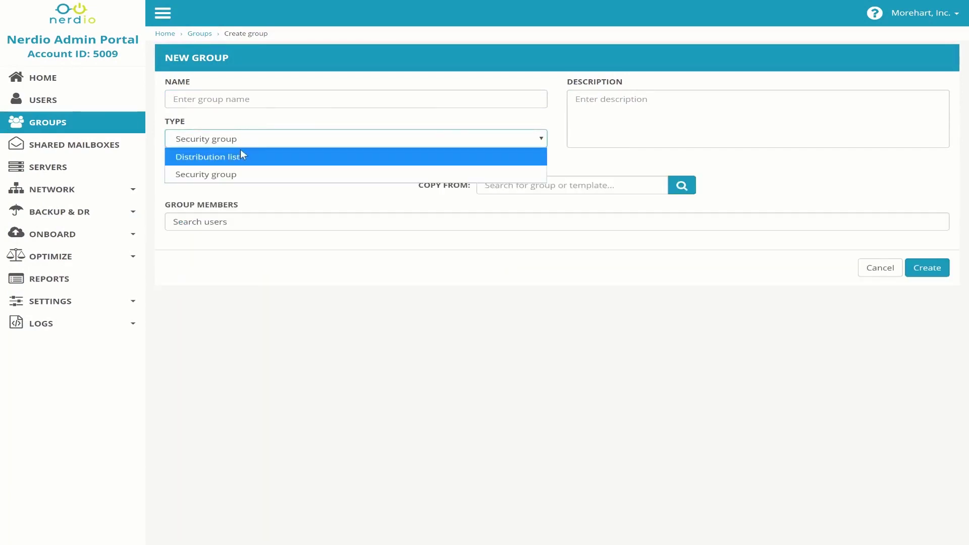
left_click(244, 156)
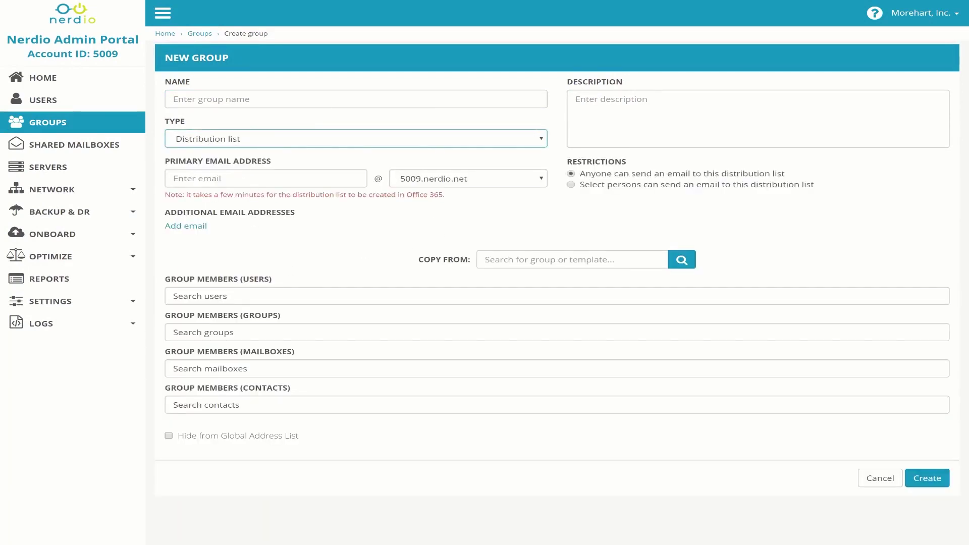
Add the accounting user and Billing Distribution List as members and hide the group from the GAL
left_click(313, 298)
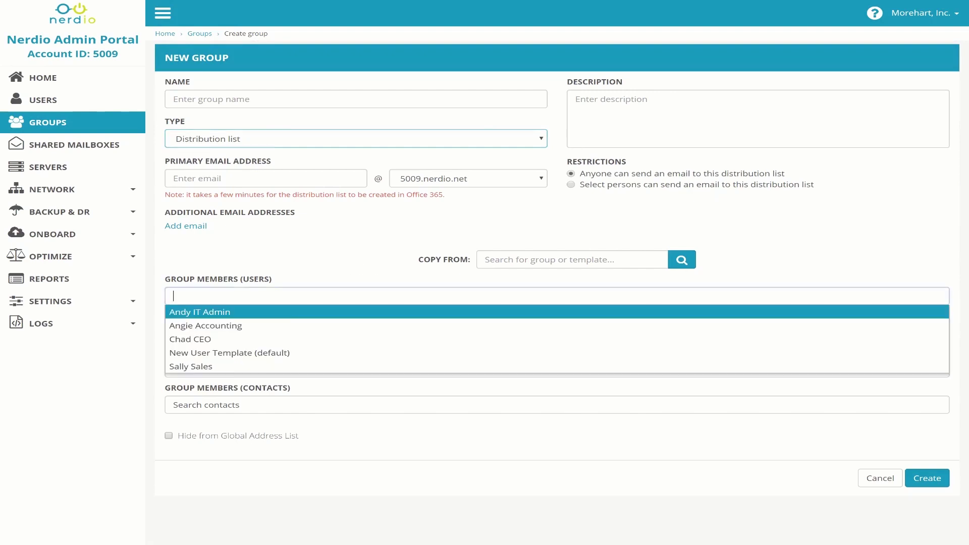
left_click(268, 325)
left_click(267, 331)
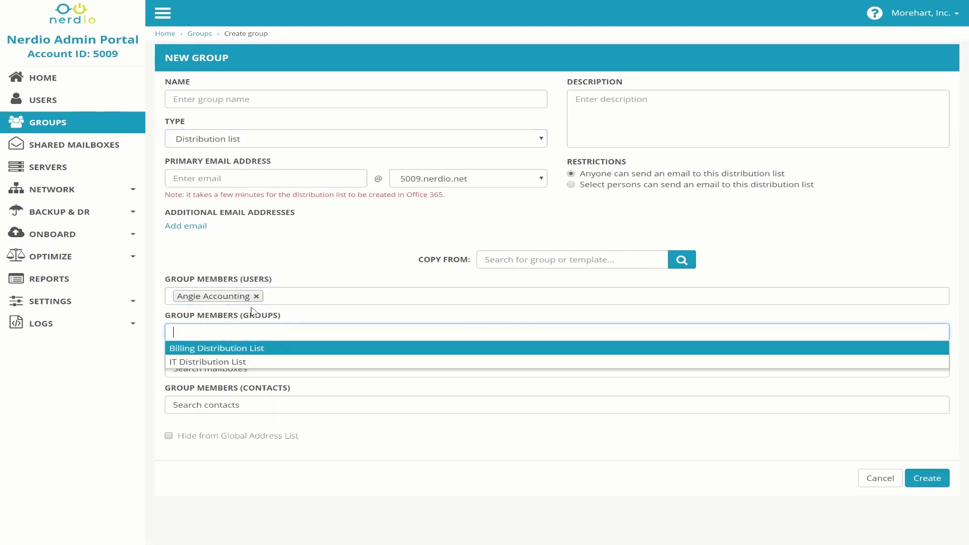
left_click(224, 348)
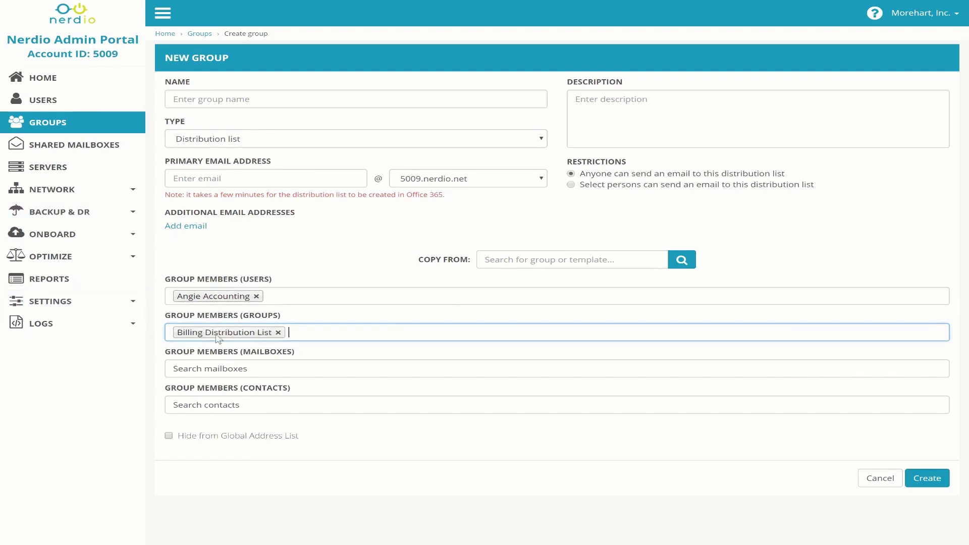
left_click(169, 437)
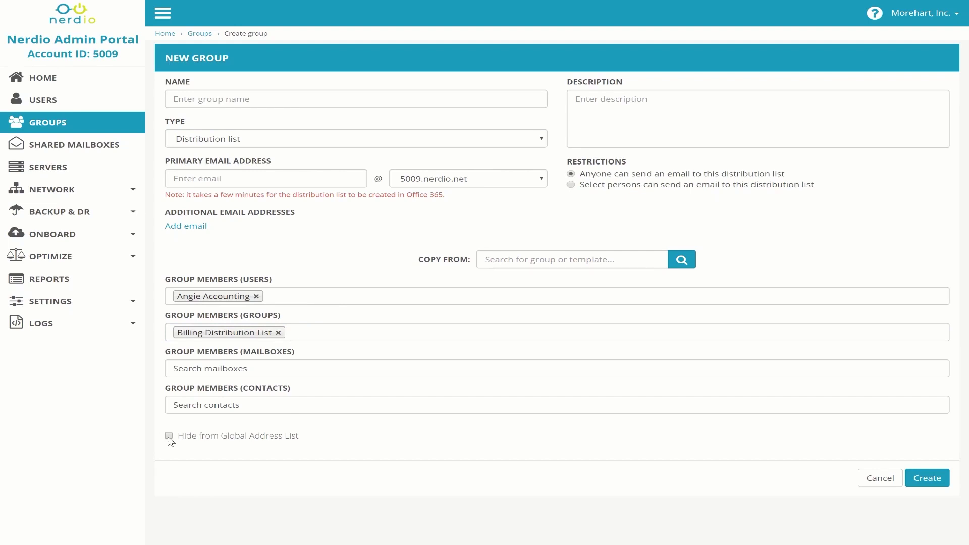
Start a new shared mailbox with the IT admin and sales users as members, then go to VPN Connections
left_click(76, 150)
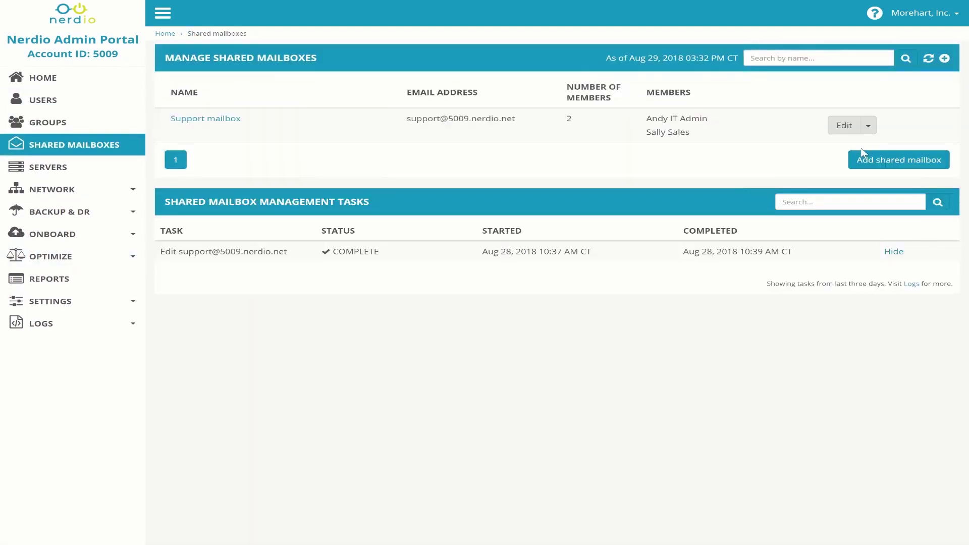
left_click(866, 158)
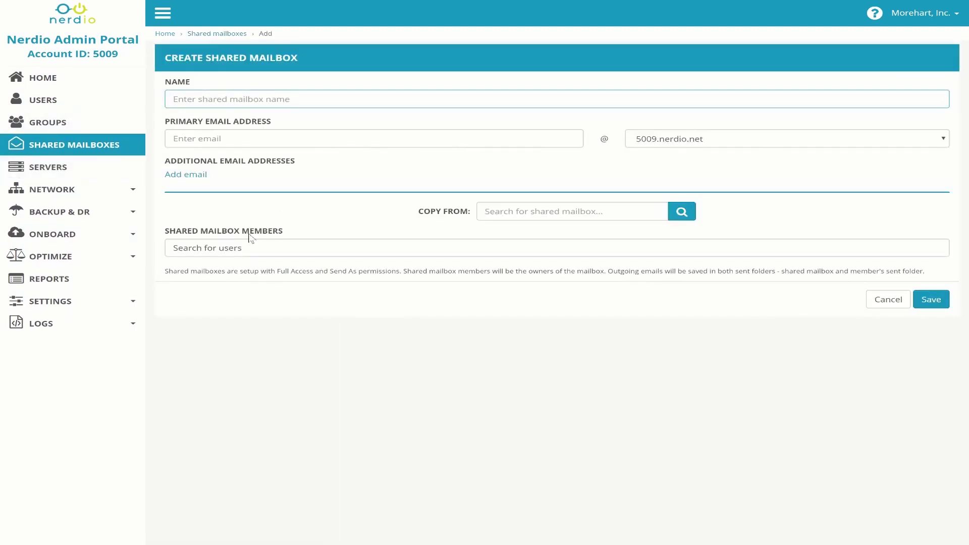
left_click(242, 248)
left_click(228, 277)
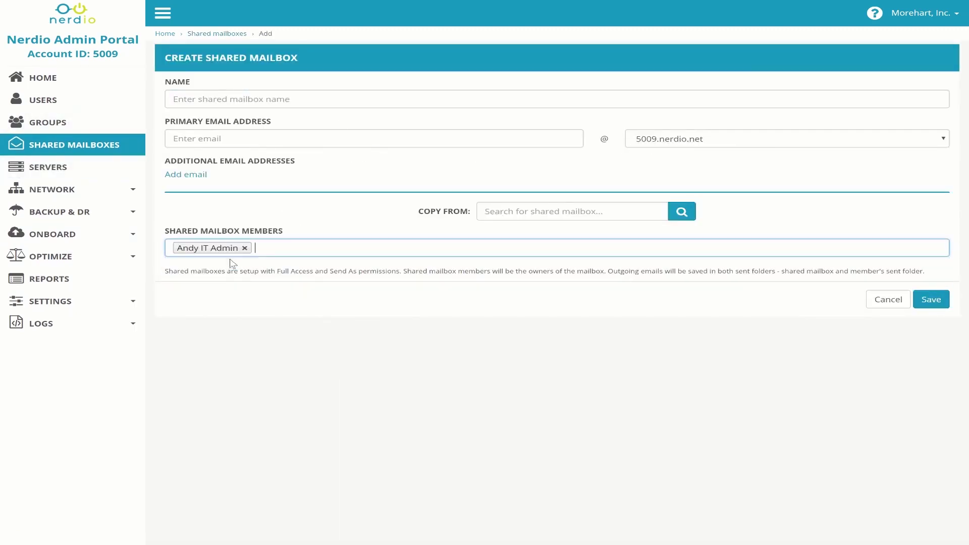
left_click(263, 249)
left_click(237, 261)
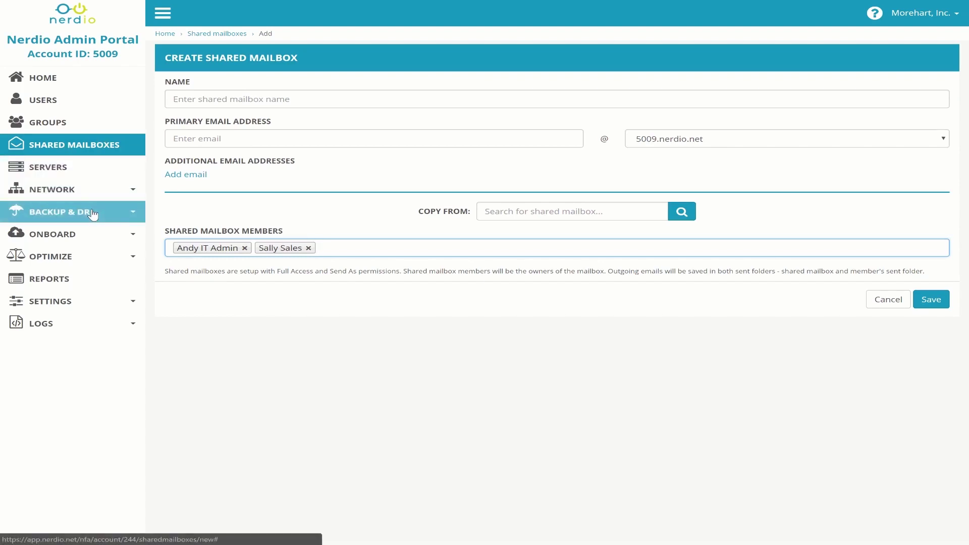
left_click(74, 190)
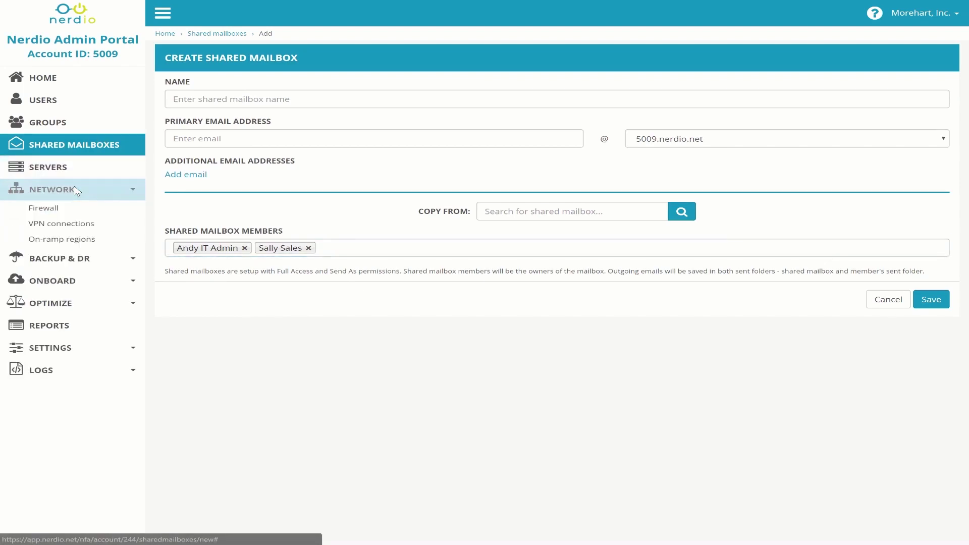
left_click(57, 226)
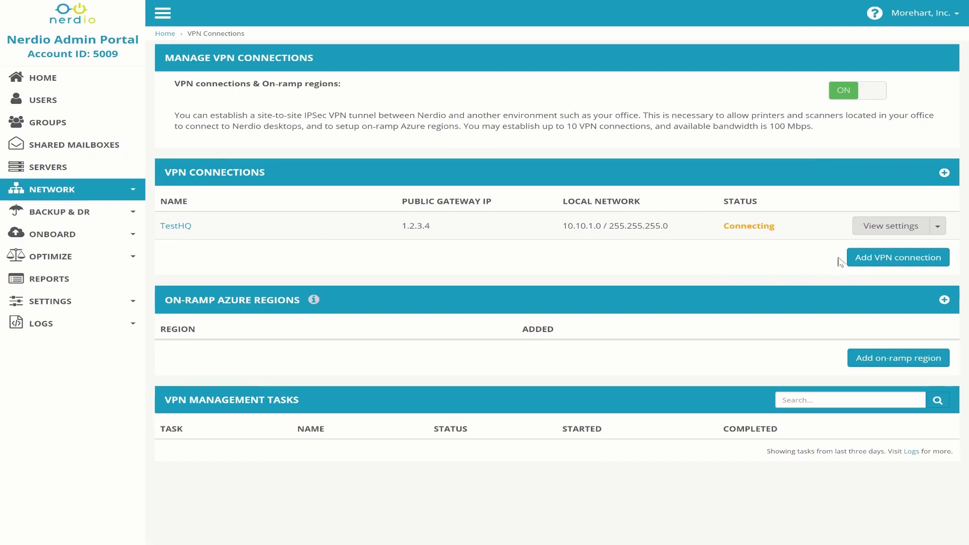
Open an empty Add IPsec VPN Connection form from the VPN Connections page
left_click(901, 257)
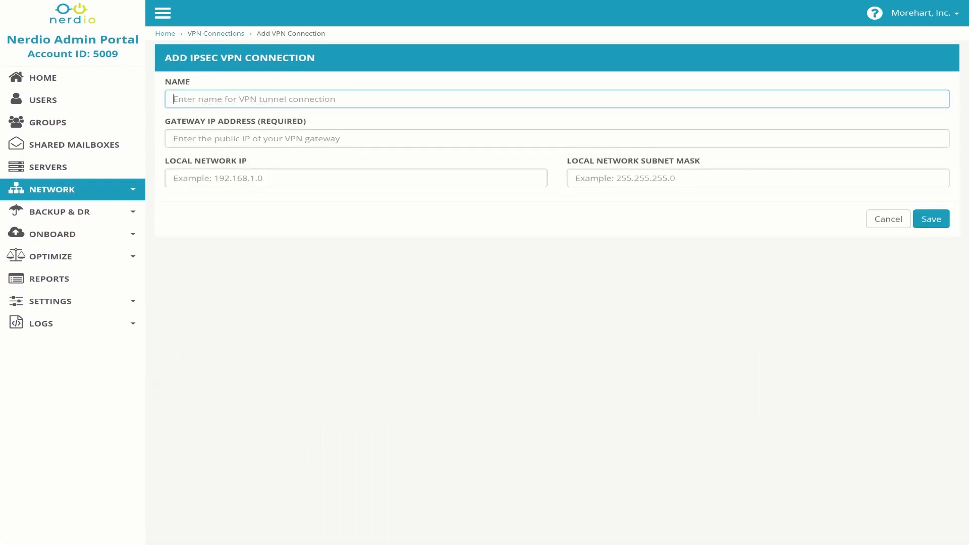
Select the Gateway IP Address field, then cancel the empty VPN connection form
left_click(197, 136)
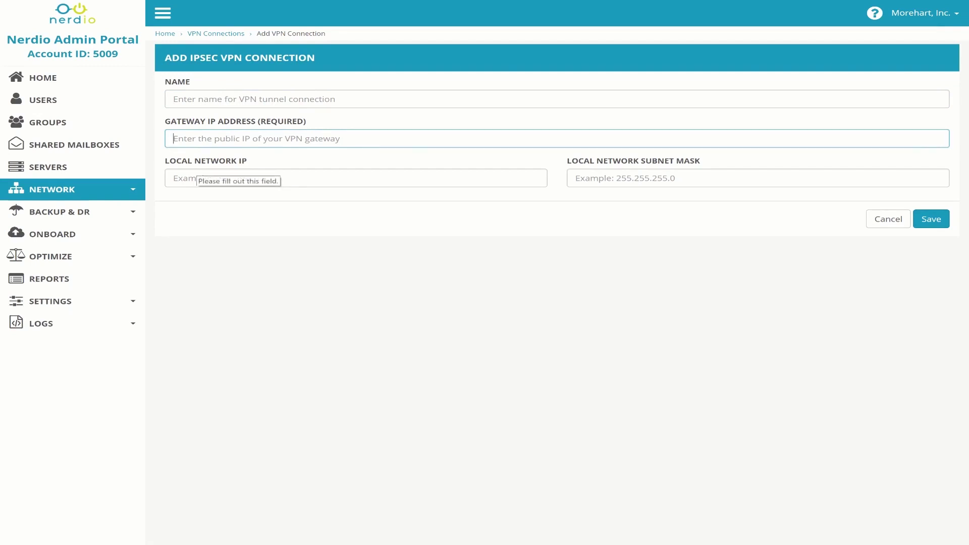
left_click(891, 217)
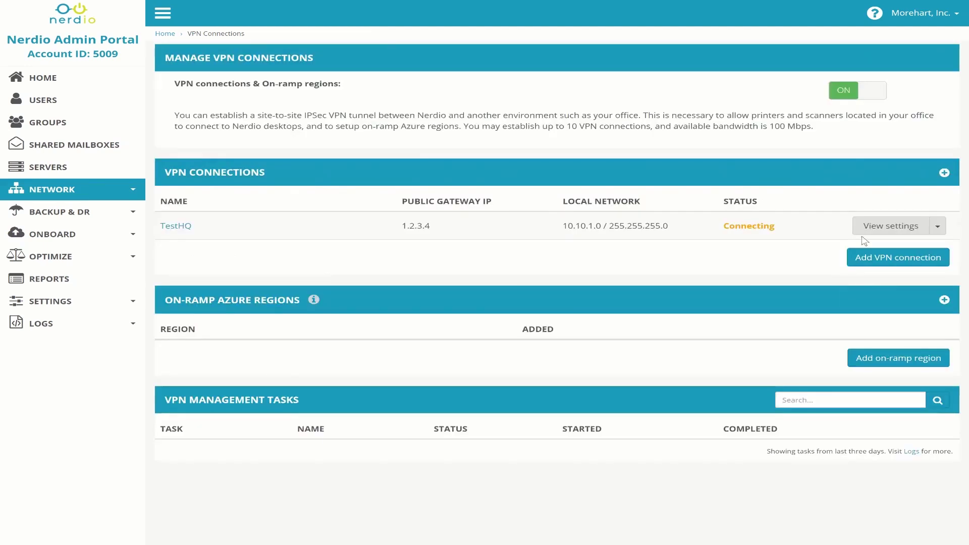
View the TestHQ tunnel's VPN settings (gateway 1.2.3.4), close them, and expand the NETWORK section
left_click(877, 228)
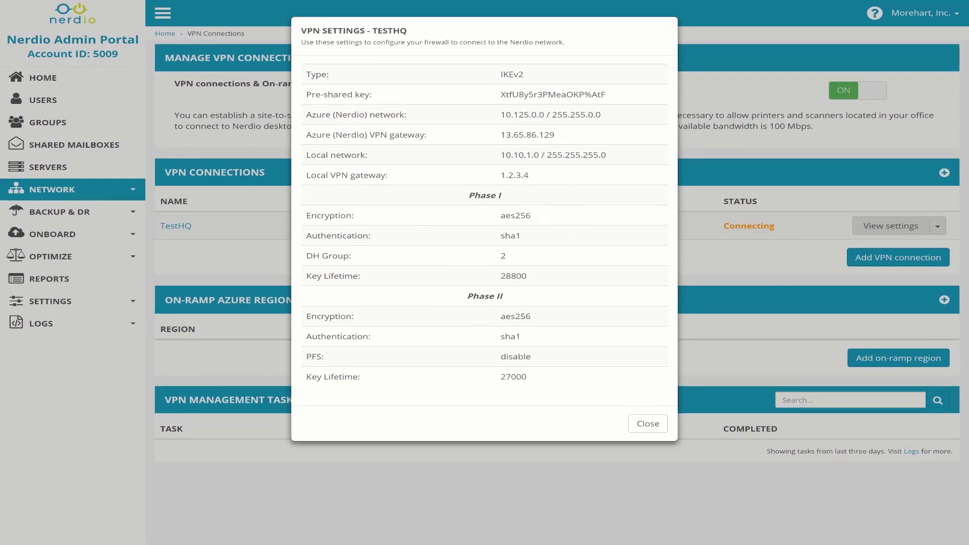
left_click(651, 425)
double_click(749, 226)
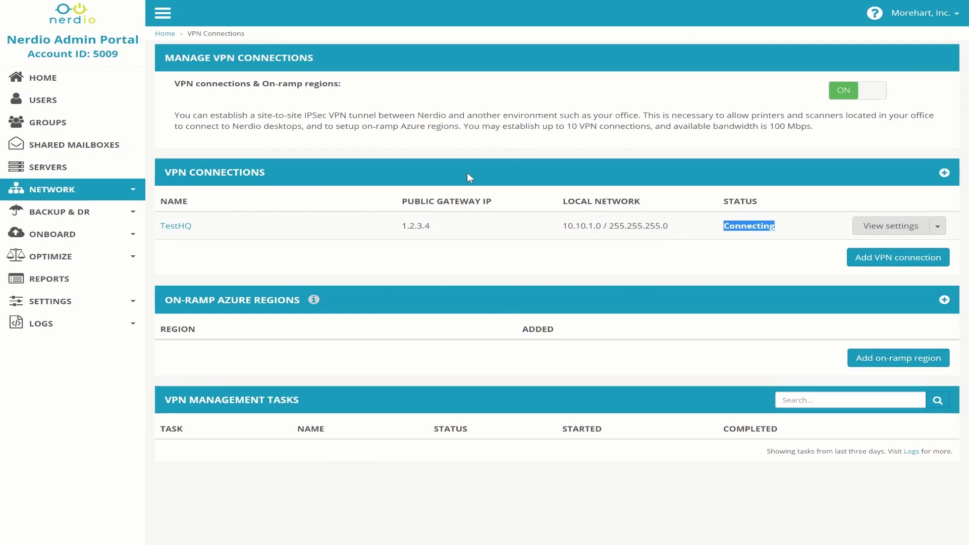
left_click(56, 192)
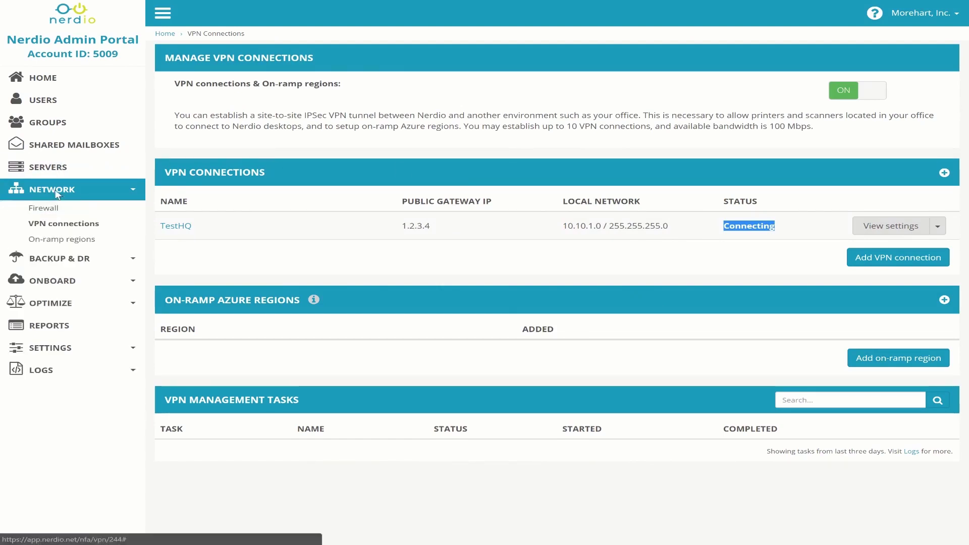
Go to the Firewall page and start a new rule under Firewall Rules - LAN
left_click(58, 209)
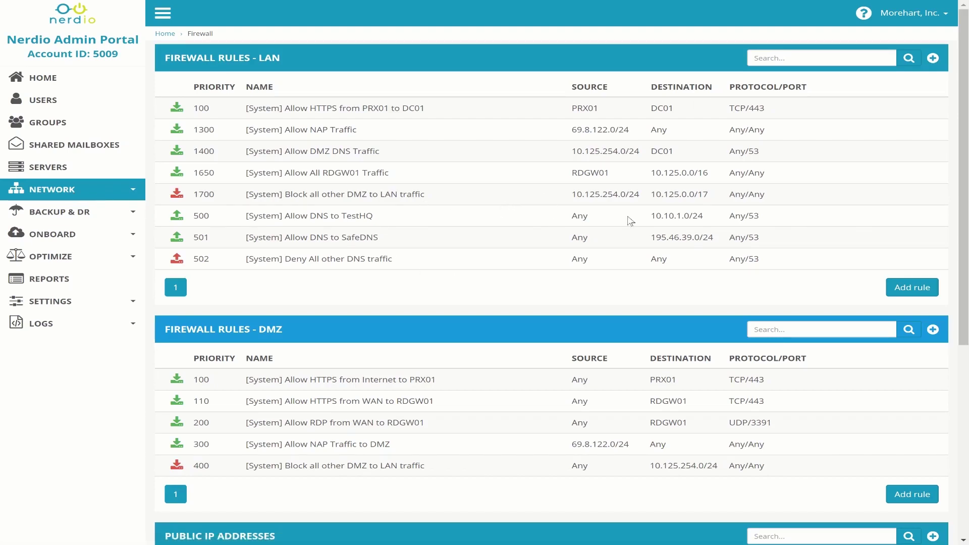
left_click(912, 287)
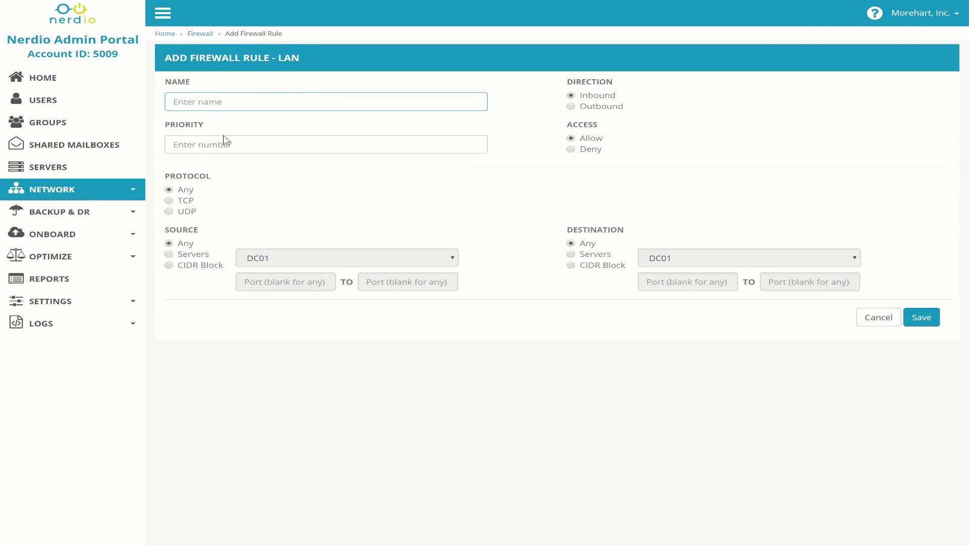
Set the rule's source to Servers with DC01, then cancel the unfinished LAN firewall rule
mouse_move(225, 136)
left_click(192, 254)
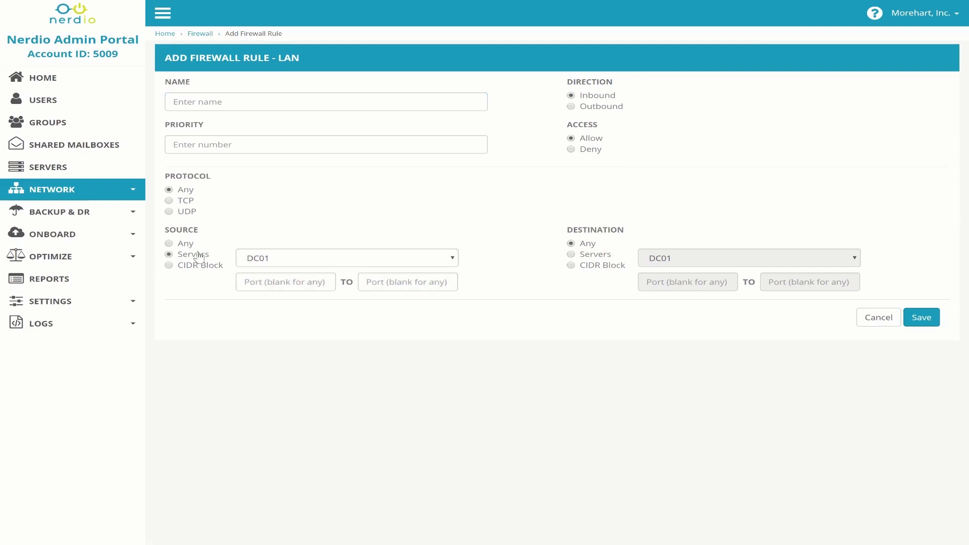
left_click(314, 258)
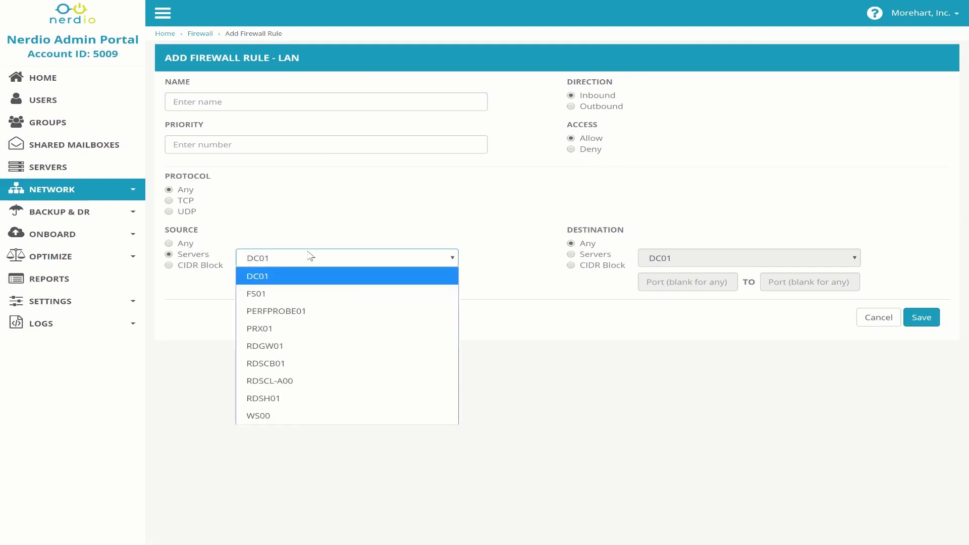
left_click(167, 238)
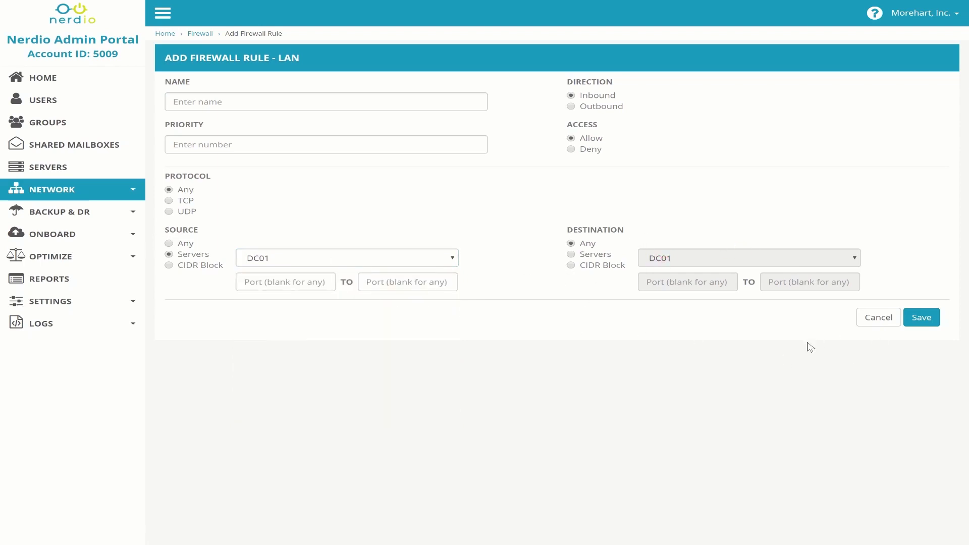
left_click(887, 320)
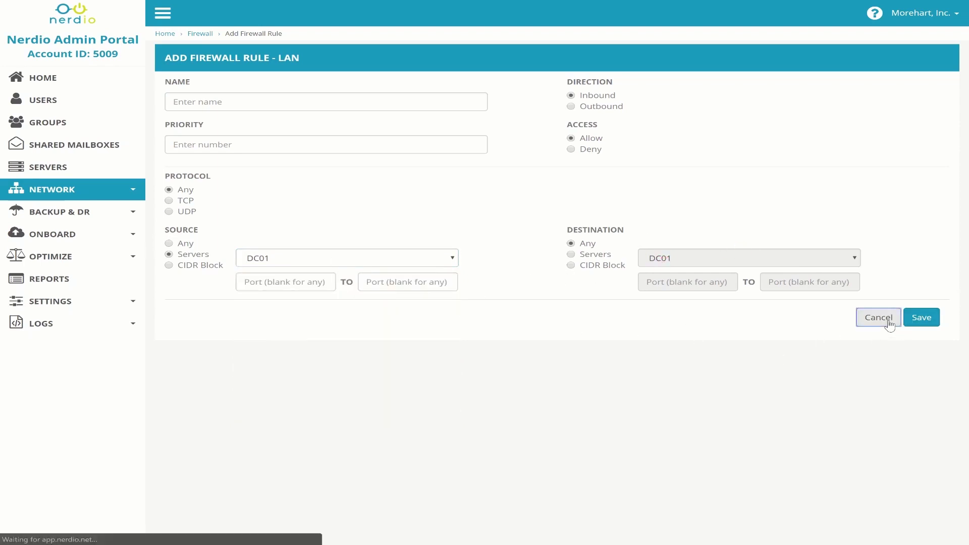
Open Add IP for public IP 13.66.17.24, close it without assigning a server, then go to Servers
scroll(889, 326, "down", 6)
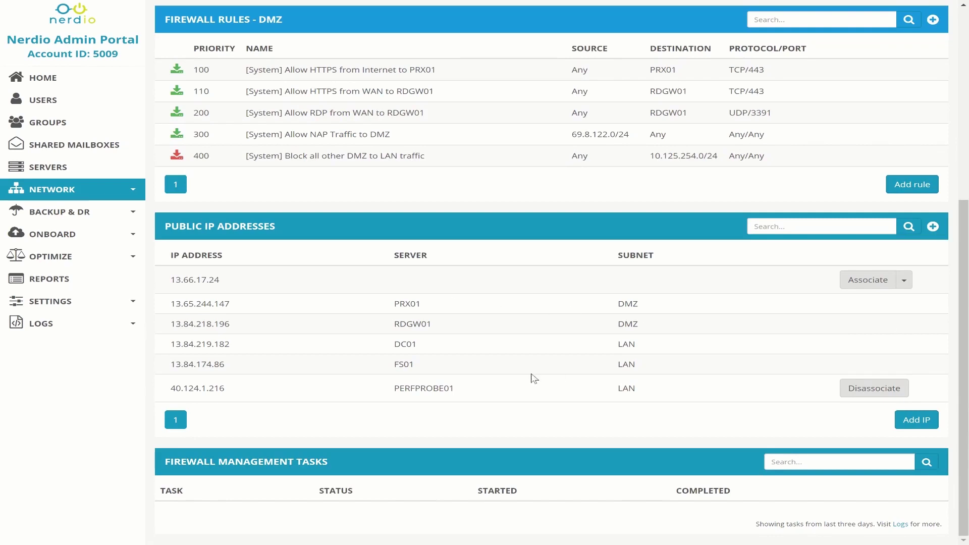
left_click(898, 418)
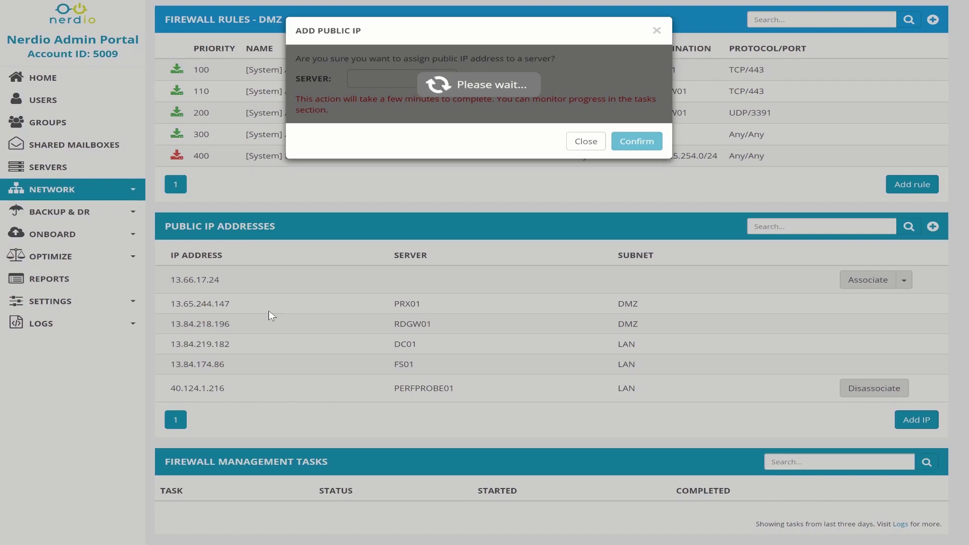
left_click(413, 82)
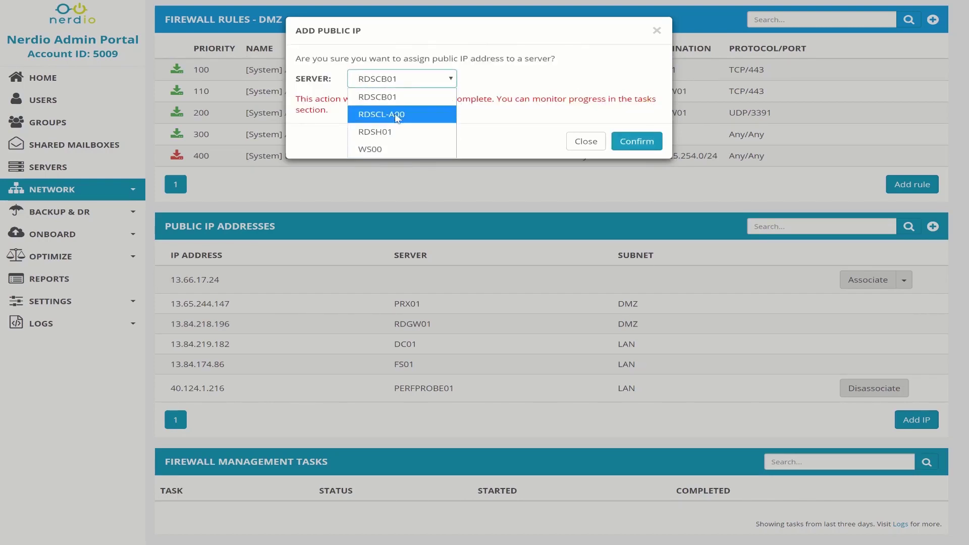
left_click(572, 109)
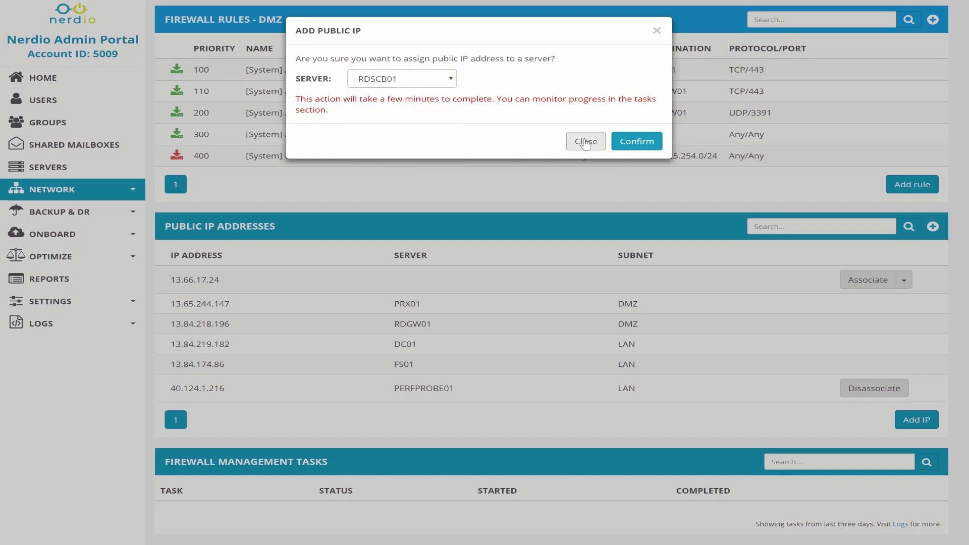
left_click(585, 143)
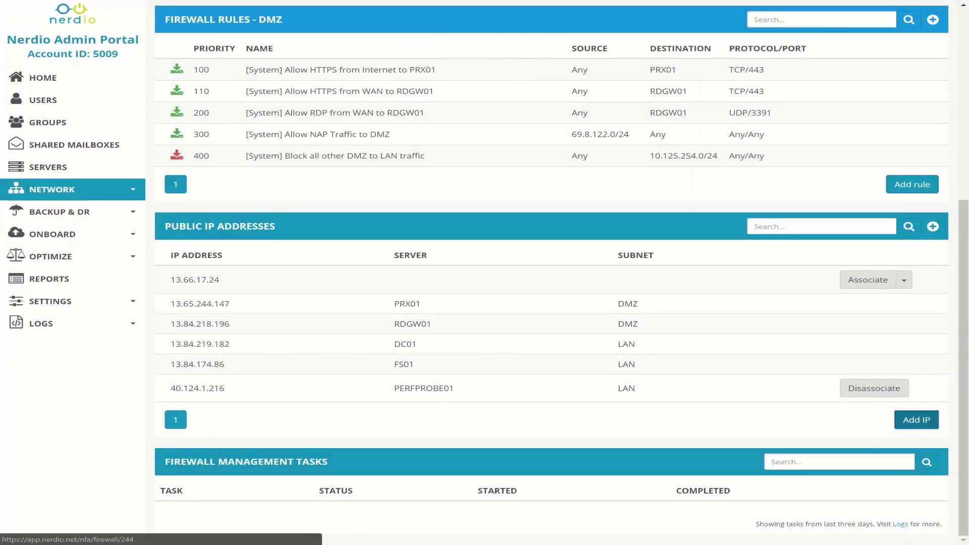
left_click(53, 174)
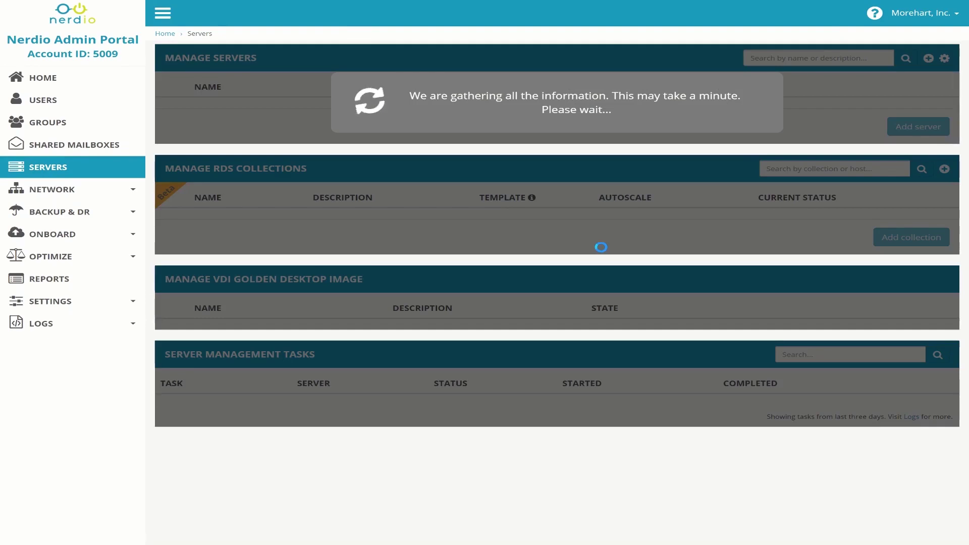
Scroll the Servers page to RDSCL-A's autoscale summary: Min 1, Max 3, out 70%/10 min, in 40%/20 min
scroll(604, 251, "down", 4)
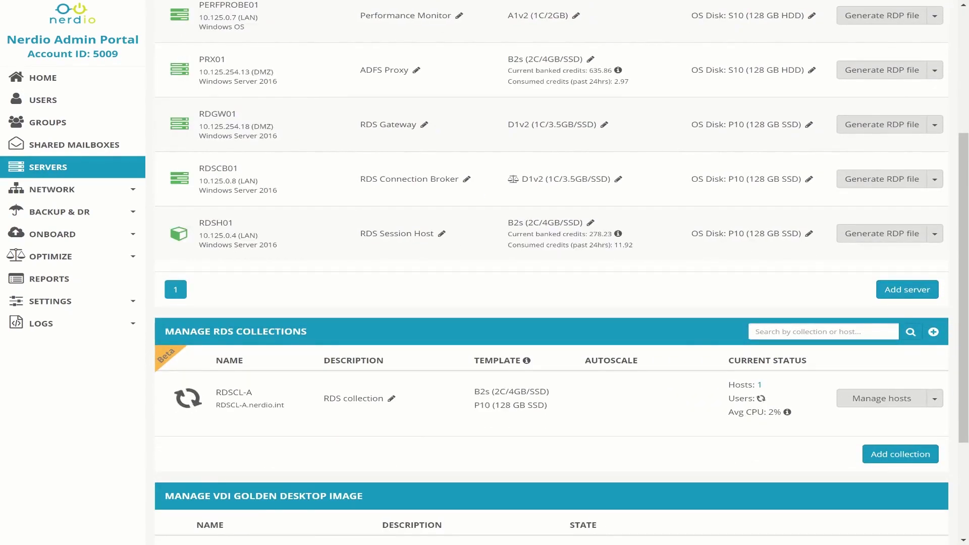
scroll(565, 231, "up", 1)
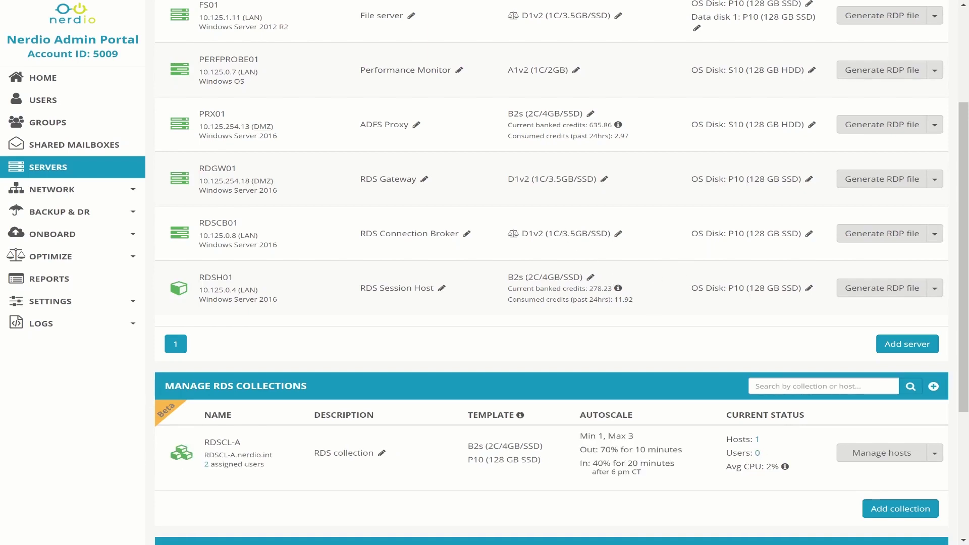
Preview a new RDS collection's host templates, cancel it, and open RDSCL-A's Manage hosts menu
left_click(884, 517)
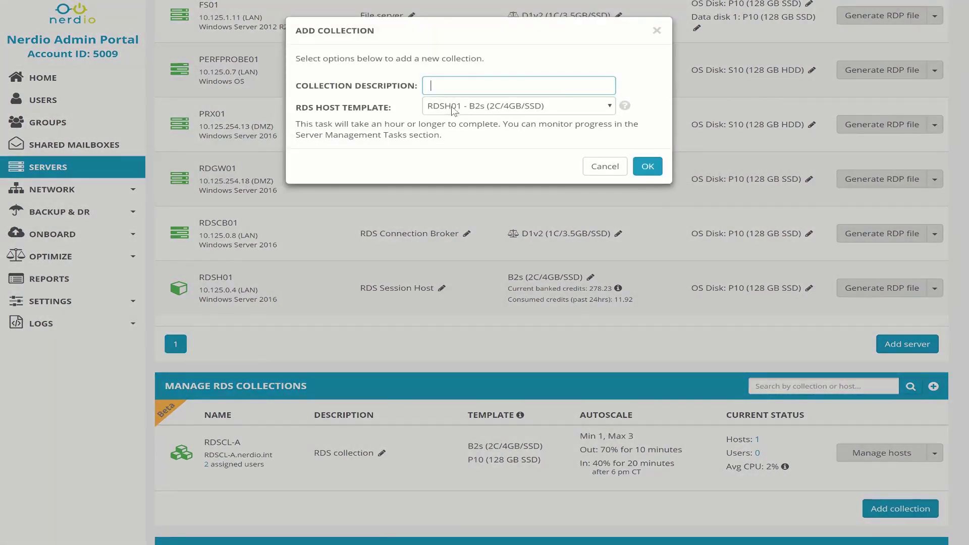
left_click(454, 111)
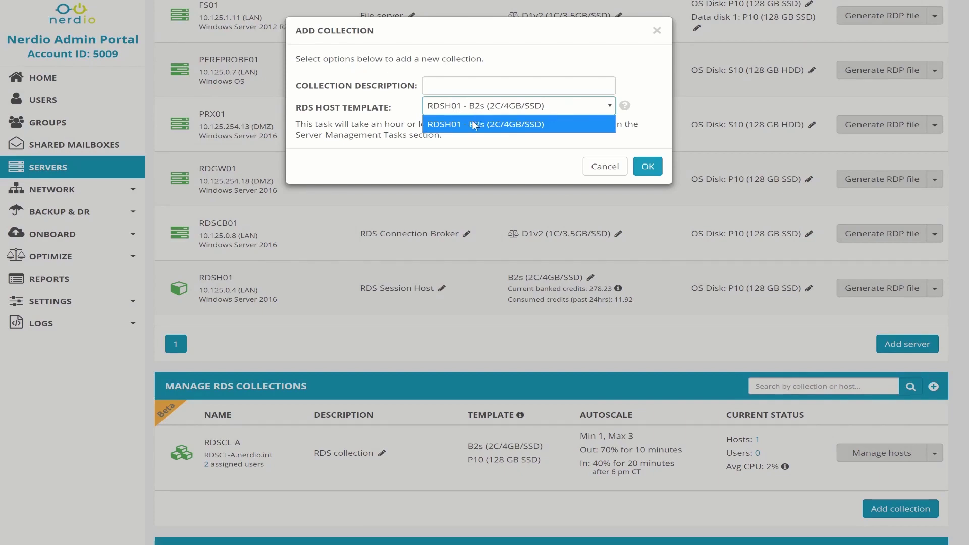
left_click(600, 167)
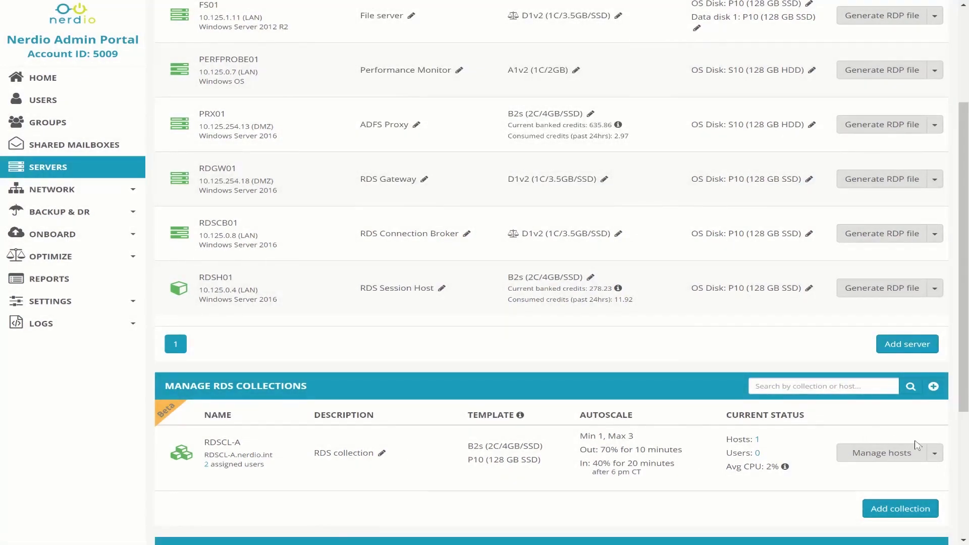
left_click(934, 455)
In RDSCL-A's auto-scale settings, check the 70% scale-out threshold and allow host removal at any time
left_click(890, 474)
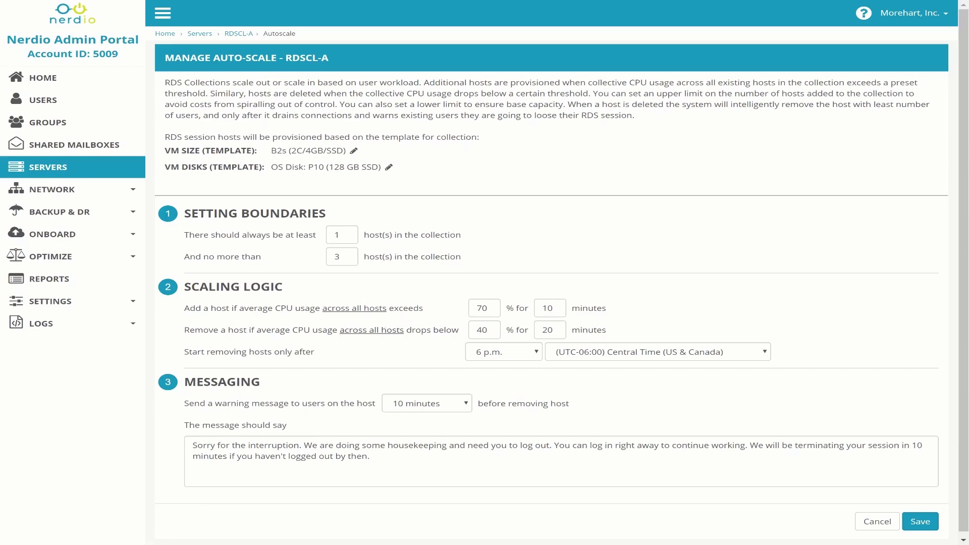
double_click(482, 308)
key("Tab")
key("Tab")
key("Tab")
left_click(524, 355)
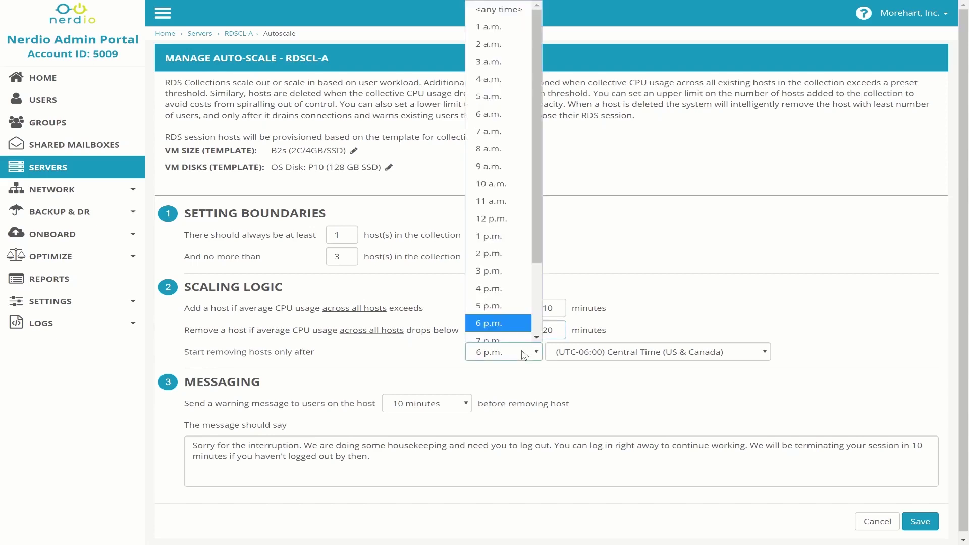
left_click(499, 10)
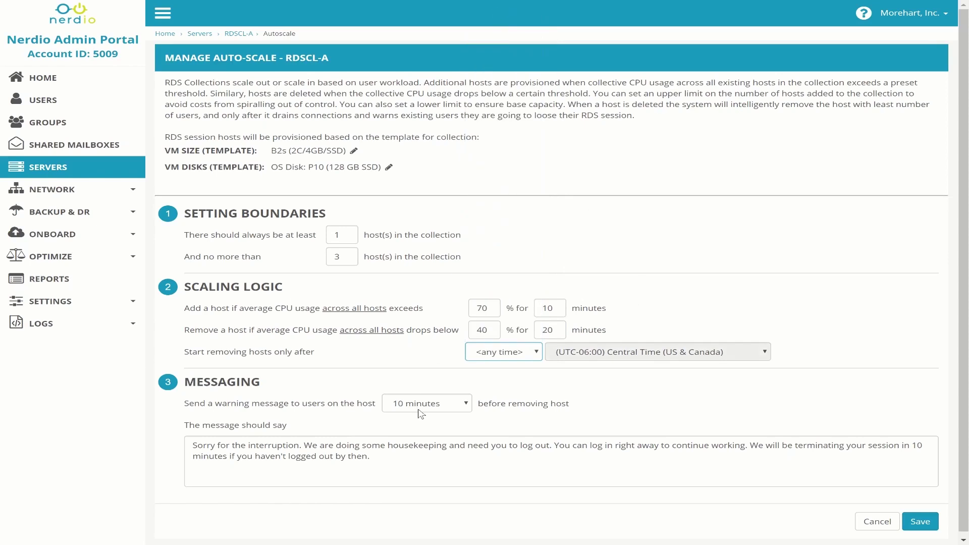
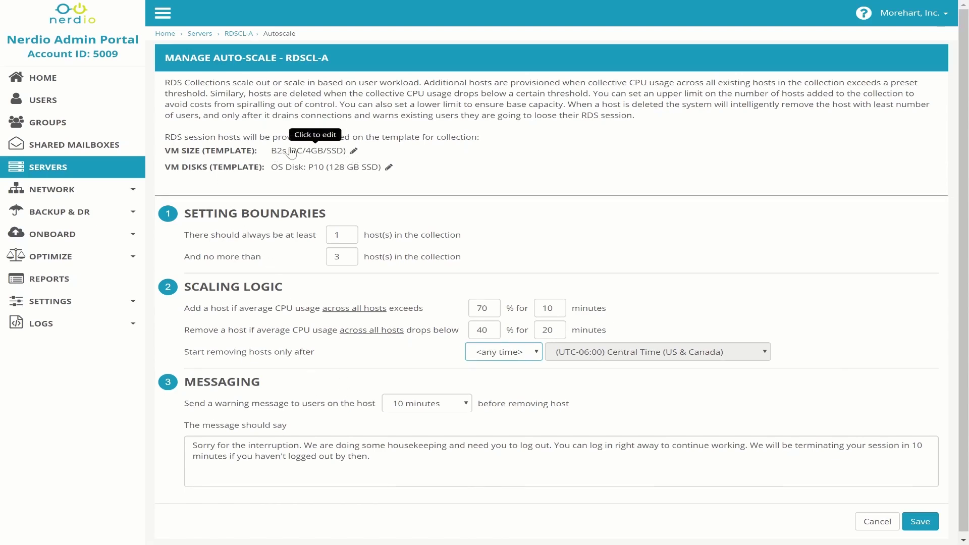
Cancel the template VM size and P15 disk upgrade dialogs, then leave RDSCL-A auto-scale without saving
left_click(313, 154)
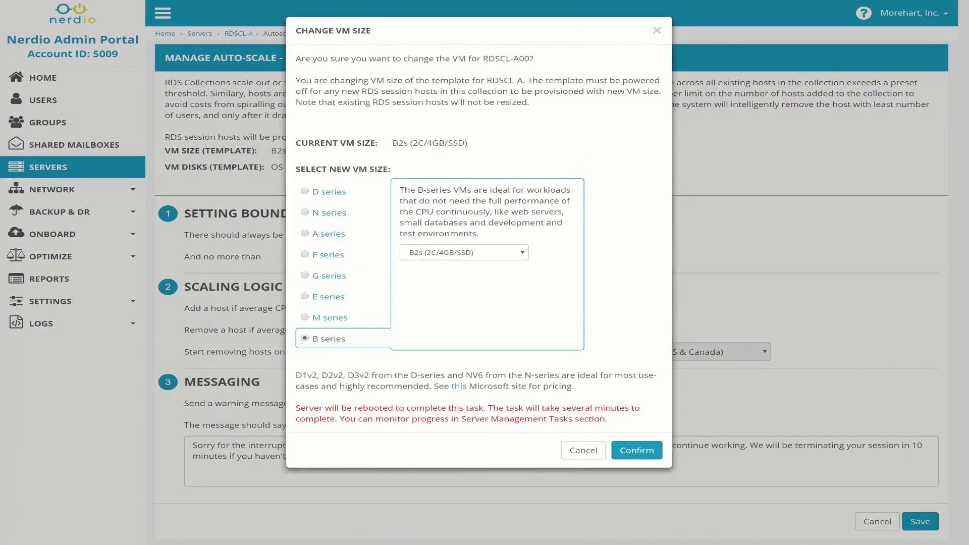
left_click(584, 450)
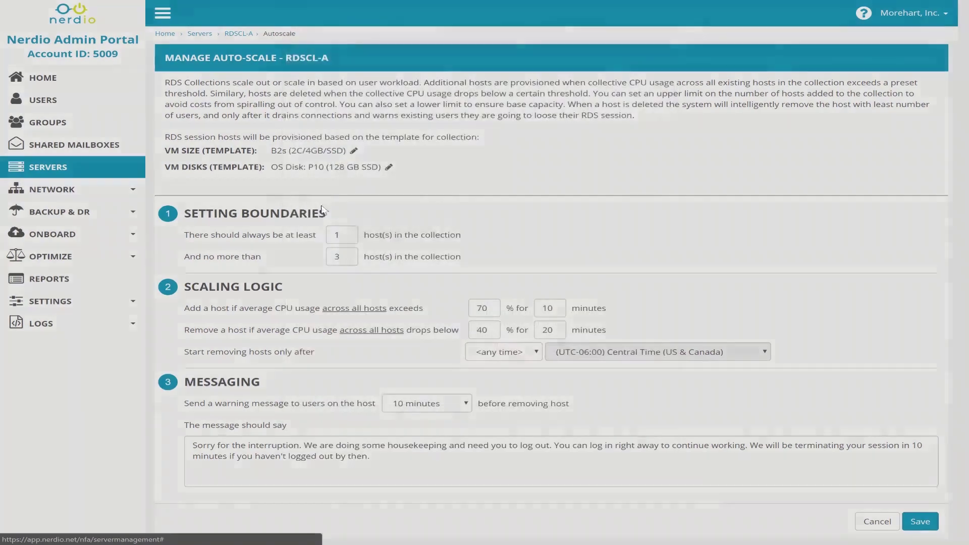
left_click(336, 168)
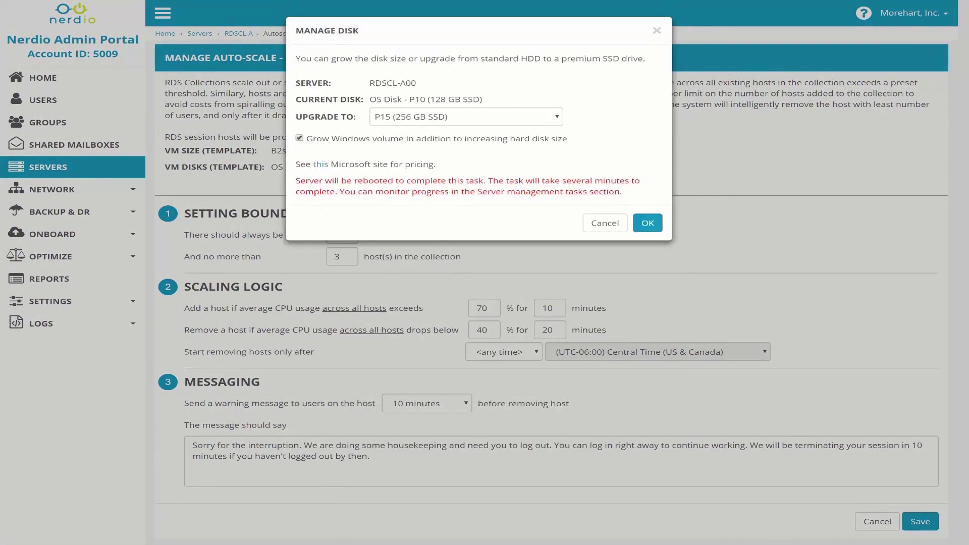
left_click(442, 119)
left_click(665, 155)
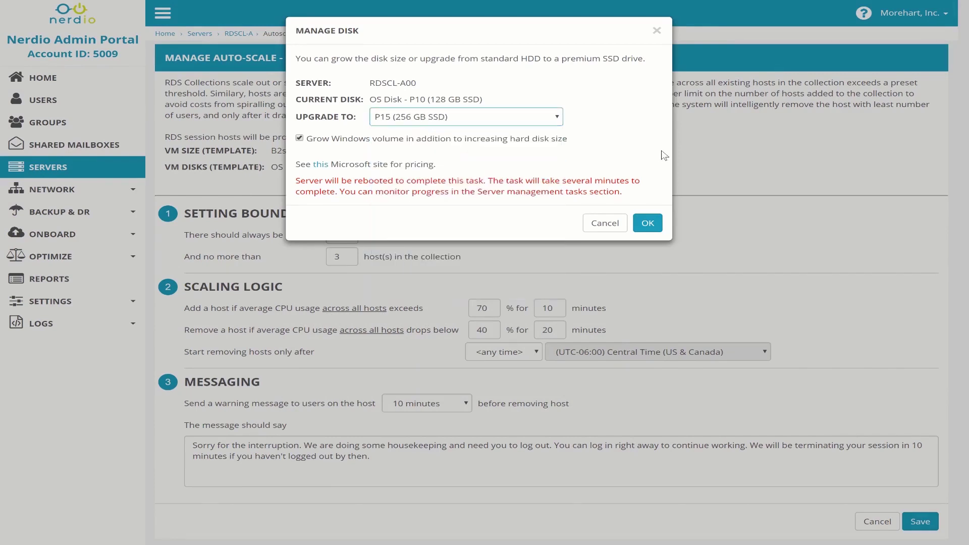
left_click(605, 223)
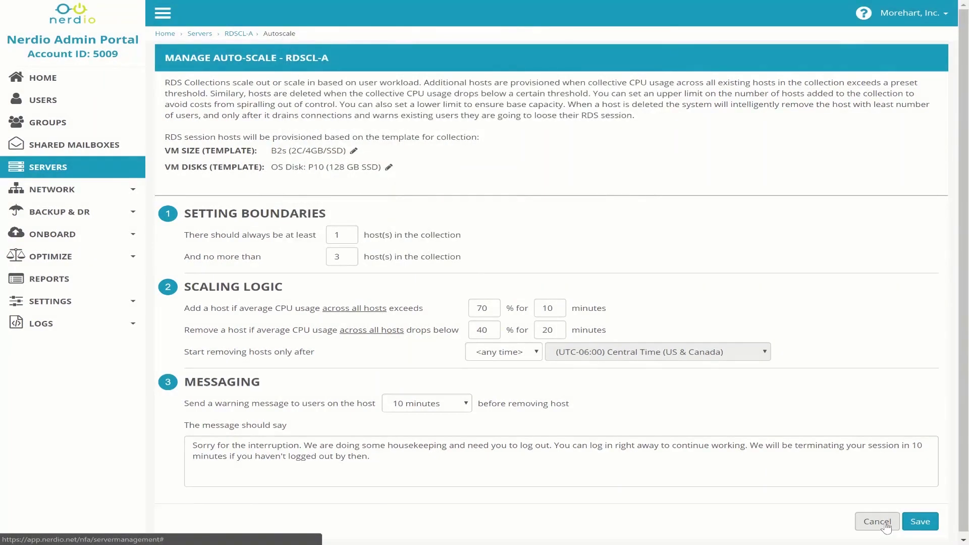
left_click(877, 522)
scroll(409, 338, "down", 3)
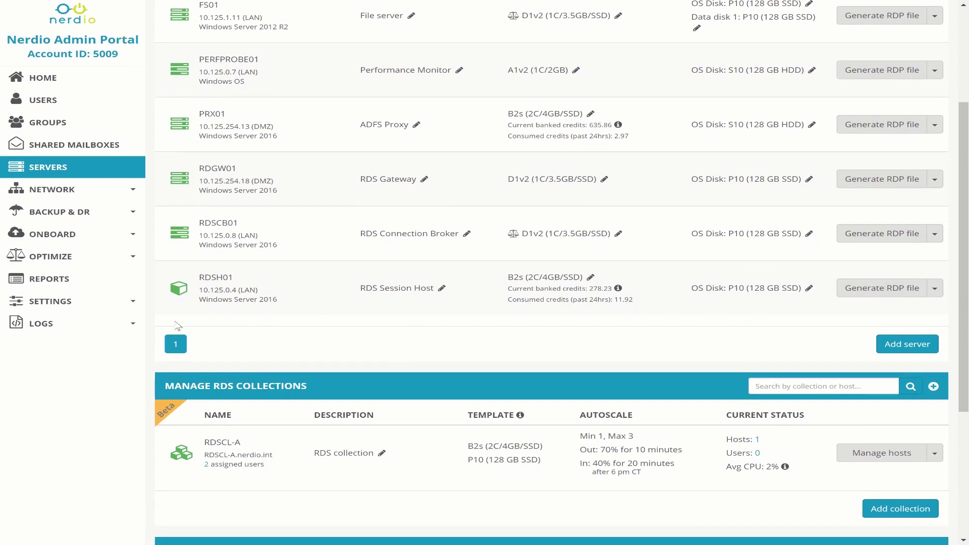
left_click_drag(198, 277, 235, 283)
left_click(935, 289)
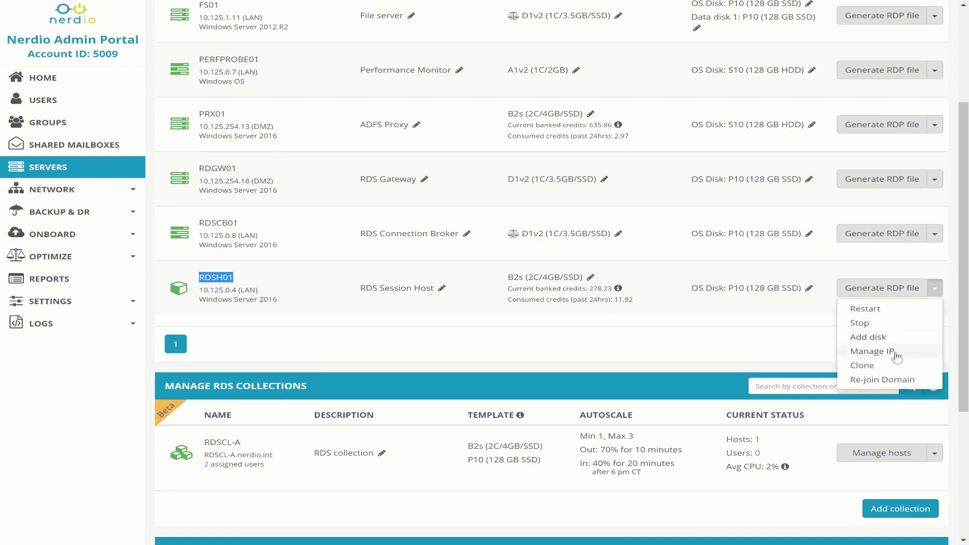
left_click(879, 365)
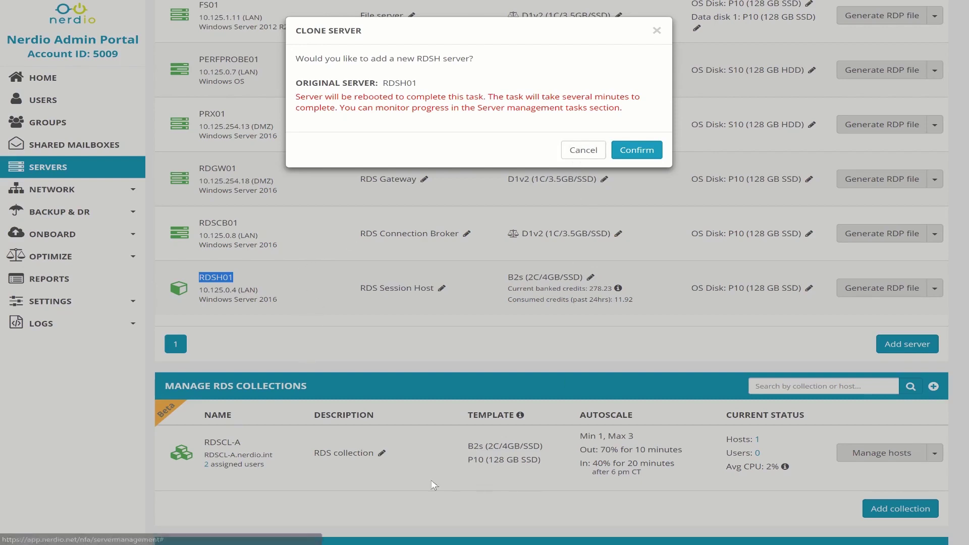
left_click(580, 154)
scroll(347, 387, "down", 4)
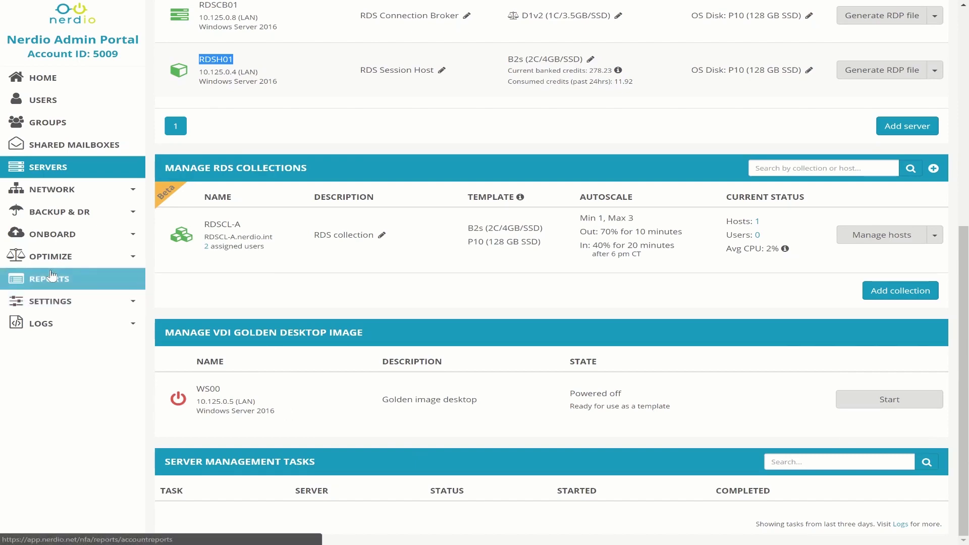
Open Optimize > Desktop auto-scale and highlight the Workaholic hours and Productivity schedule
left_click(51, 257)
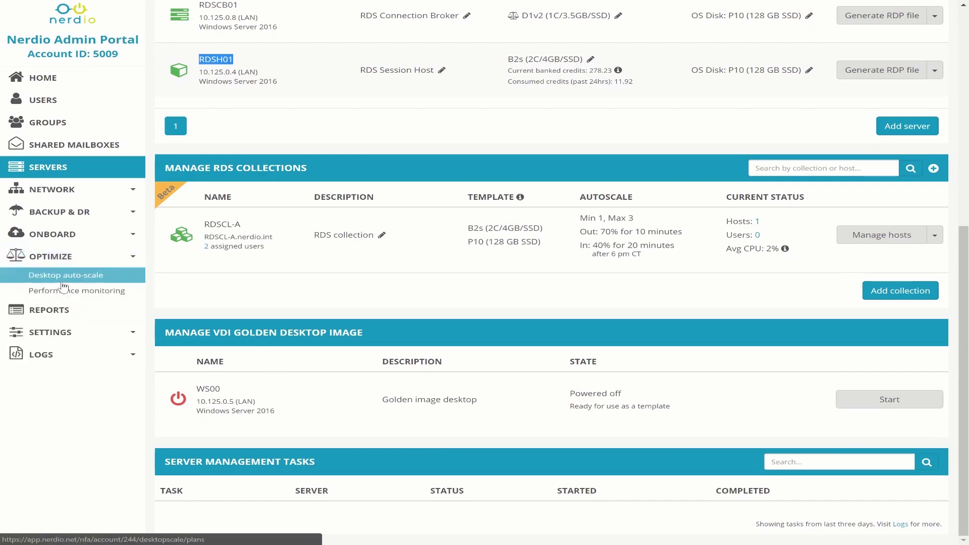
left_click(65, 277)
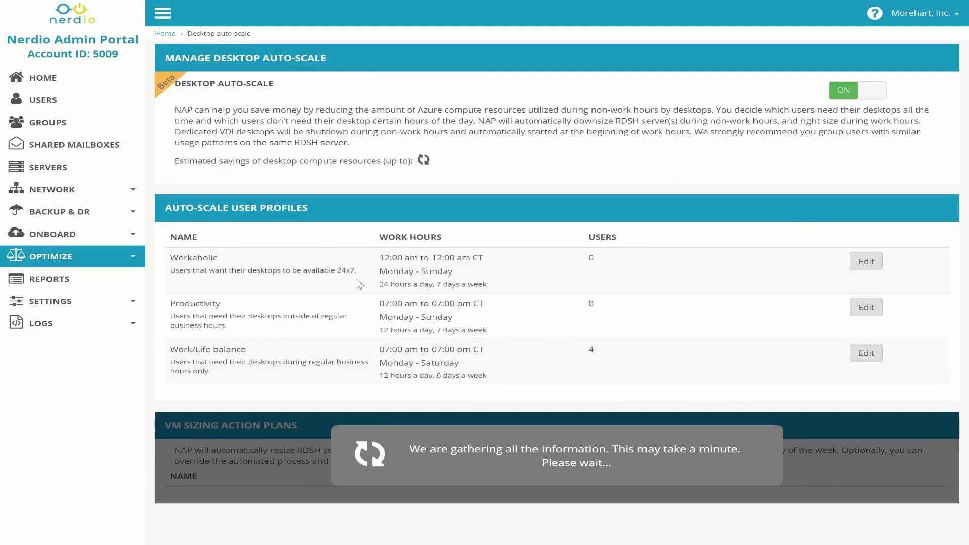
left_click_drag(493, 288, 372, 296)
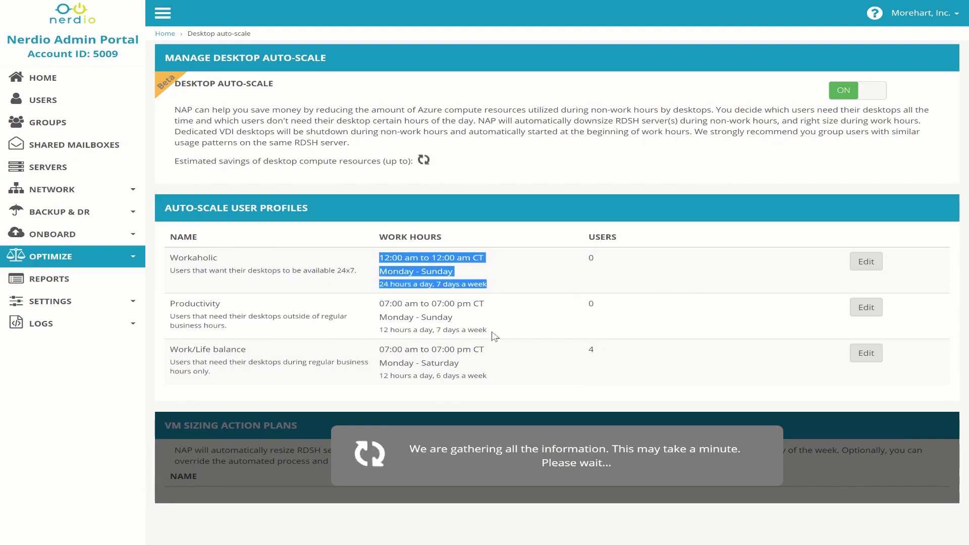
left_click_drag(494, 333, 389, 333)
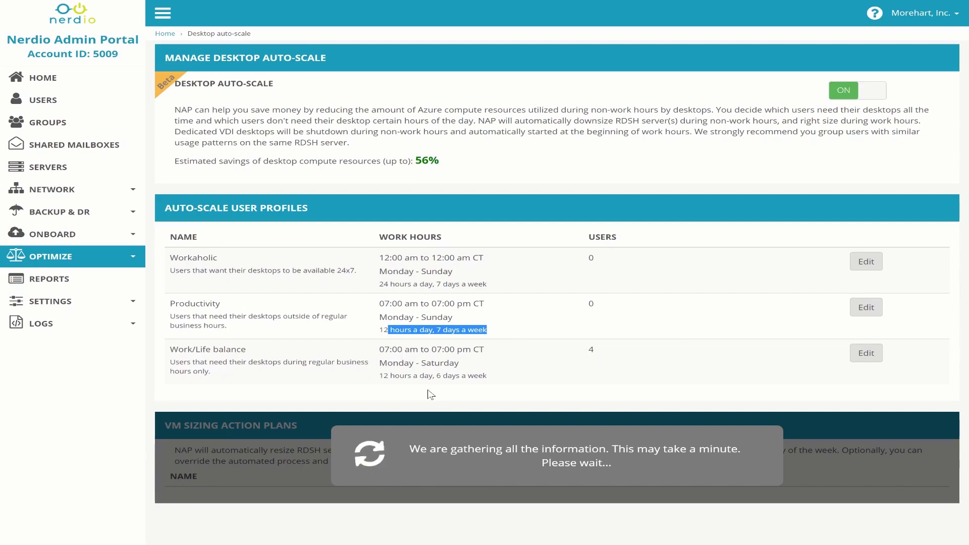
Inspect the Work/Life balance profile's assigned users, then exit the editor without saving
left_click(866, 354)
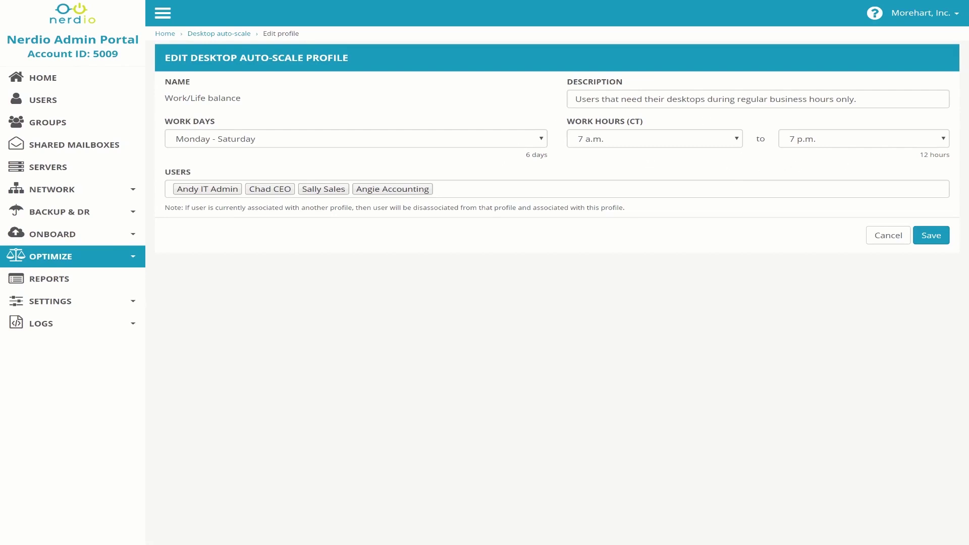
left_click(557, 189)
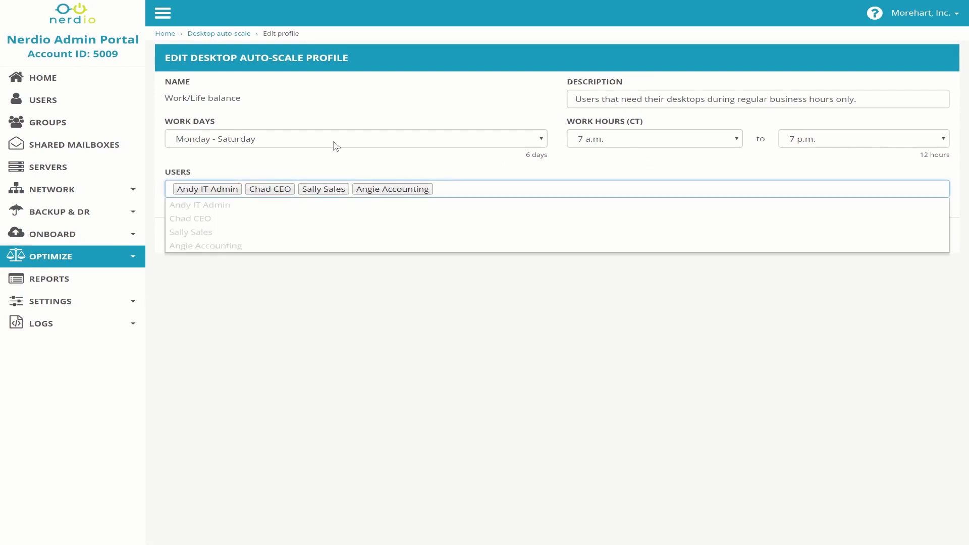
left_click(337, 104)
left_click(881, 235)
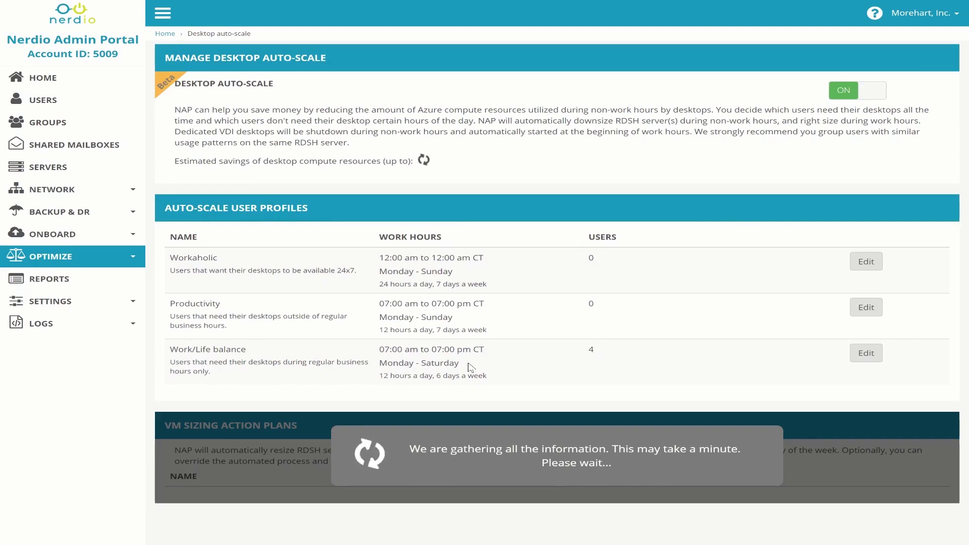
scroll(471, 367, "down", 1)
scroll(471, 367, "down", 1)
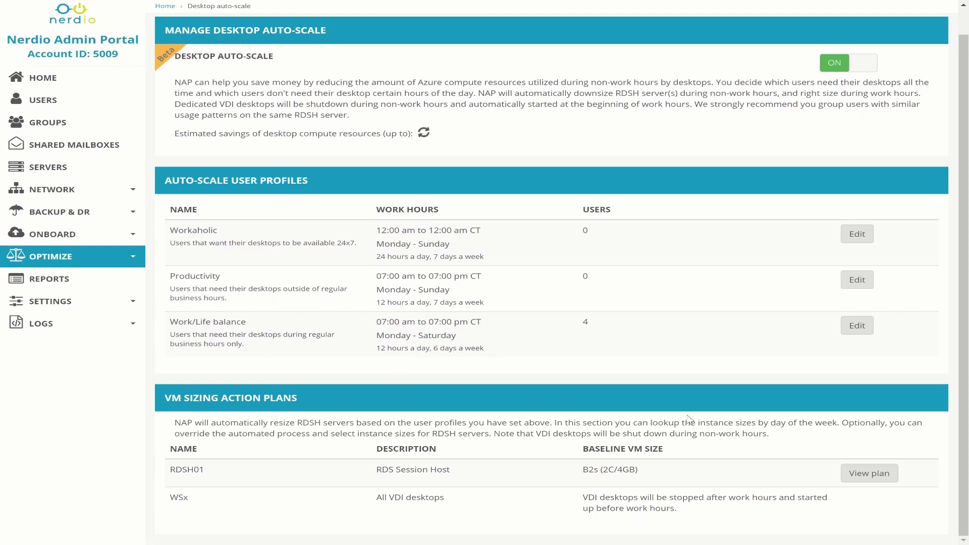
Open the RDSH01 plan from the VM Sizing Action Plans list
left_click(882, 475)
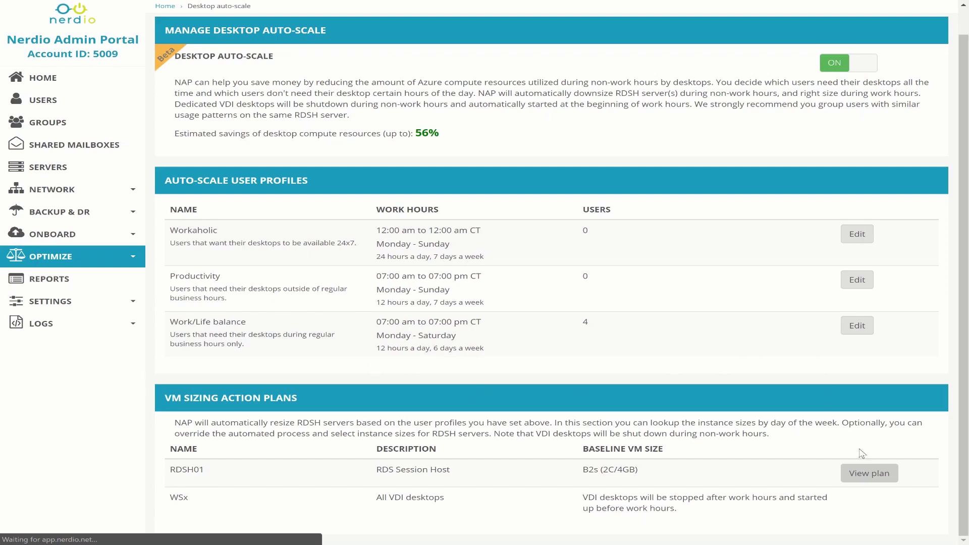
left_click(861, 472)
left_click(861, 472)
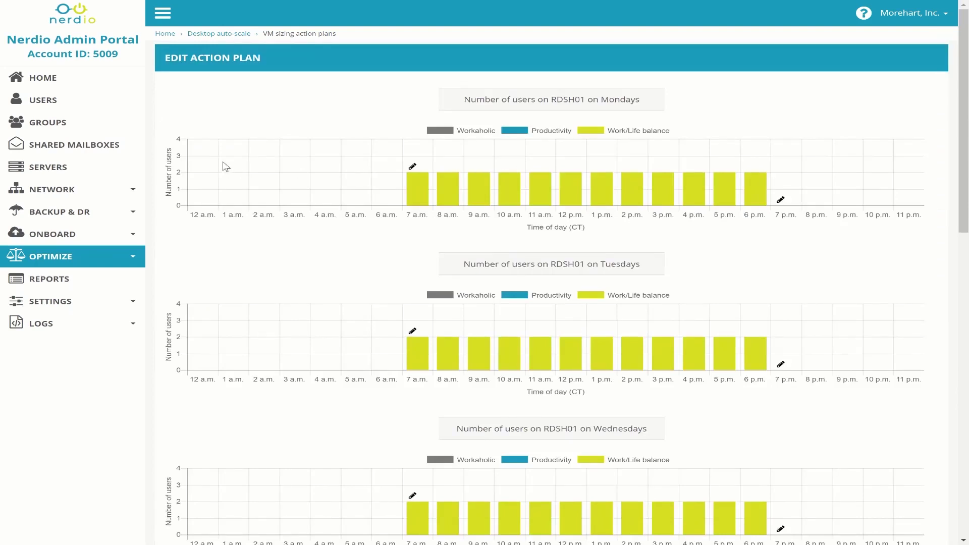
Try no-change and D series sizes for Monday 7 a.m., cancel, and go back to Desktop auto-scale
mouse_move(424, 191)
left_click(412, 167)
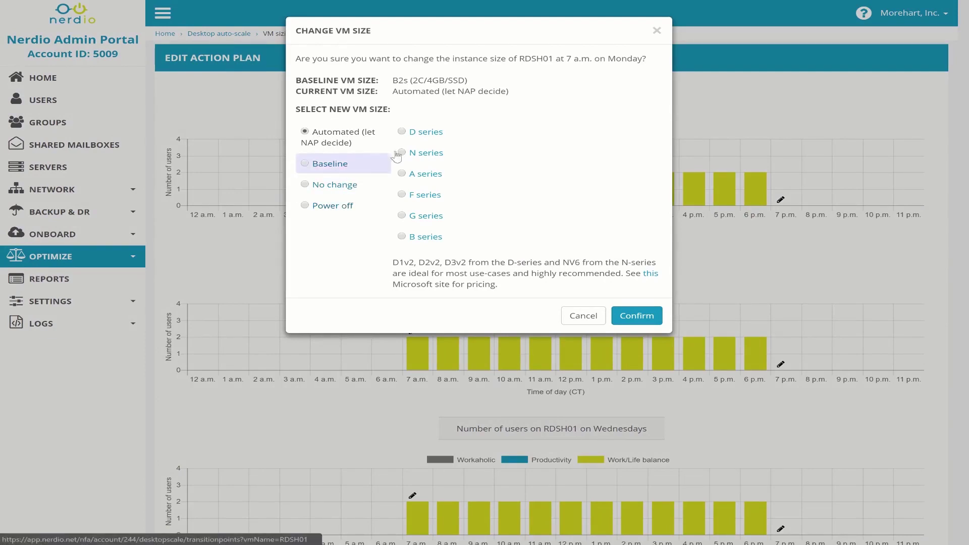
left_click(323, 187)
left_click(420, 132)
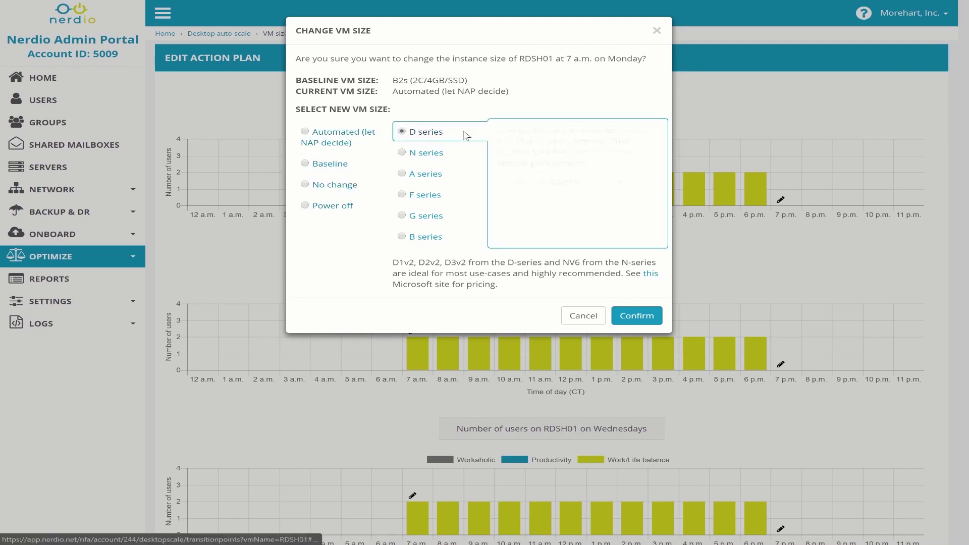
left_click(585, 316)
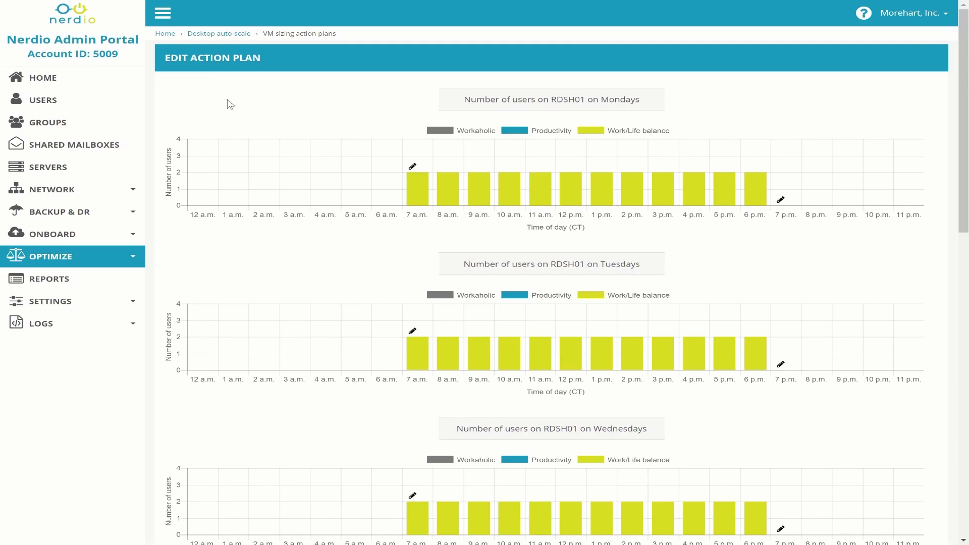
left_click(220, 36)
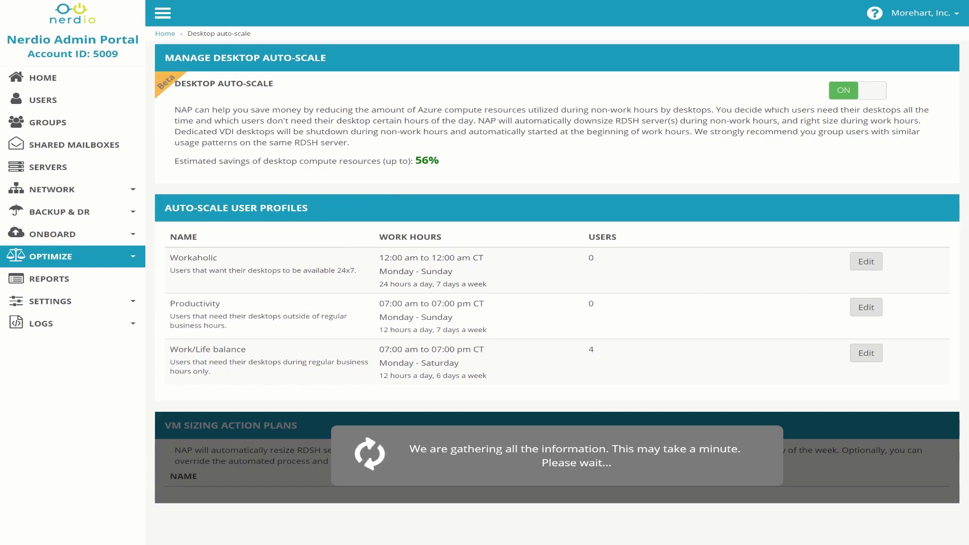
Highlight the 56% estimated savings, then go to Onboard > Domains to see customerdomain.com
left_click_drag(440, 161, 414, 161)
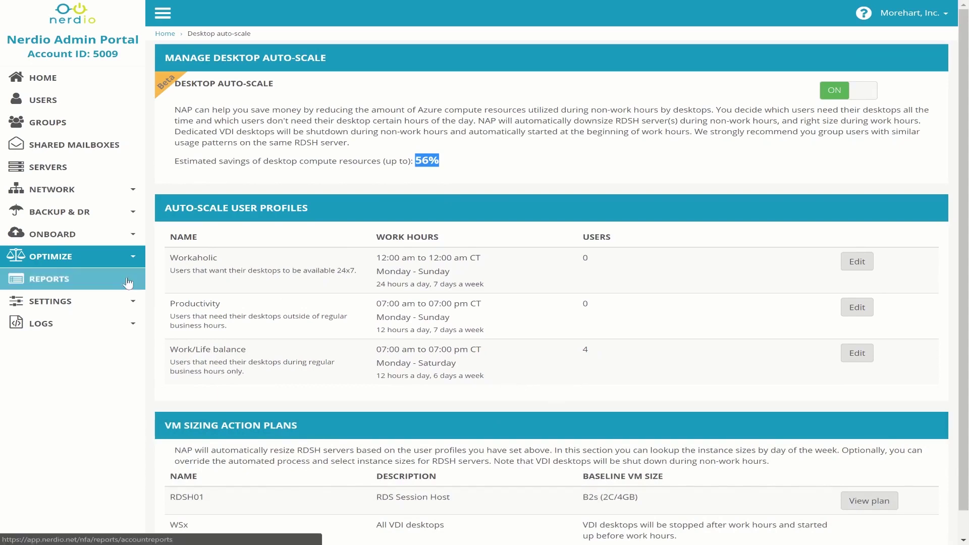
left_click(65, 260)
left_click(58, 234)
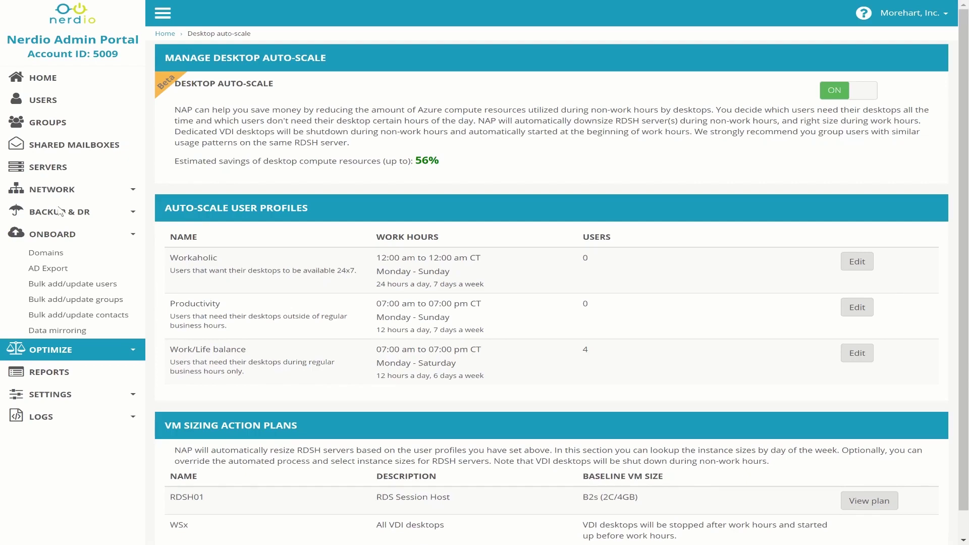
left_click(57, 256)
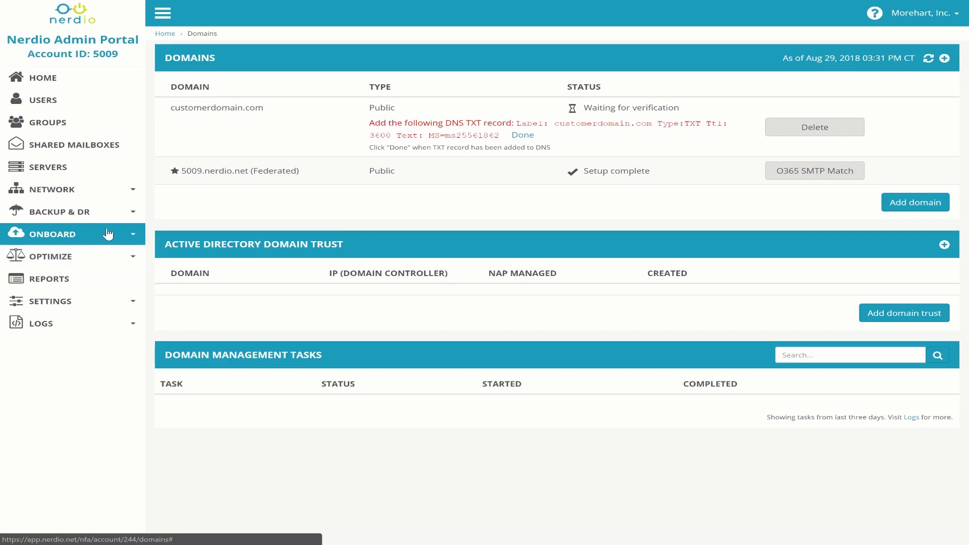
Visit Users, then open Onboard > Domains and begin an Active Directory domain trust
left_click(65, 103)
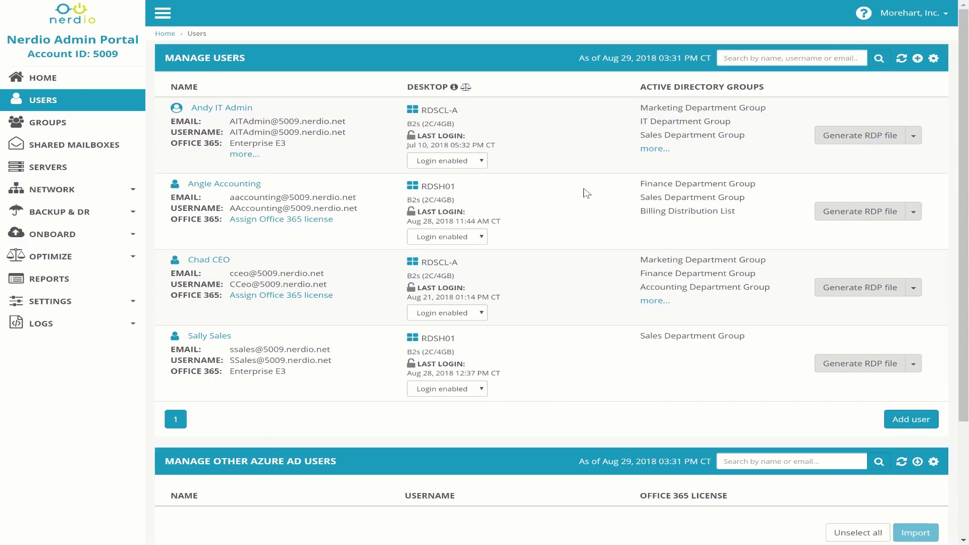
left_click(98, 234)
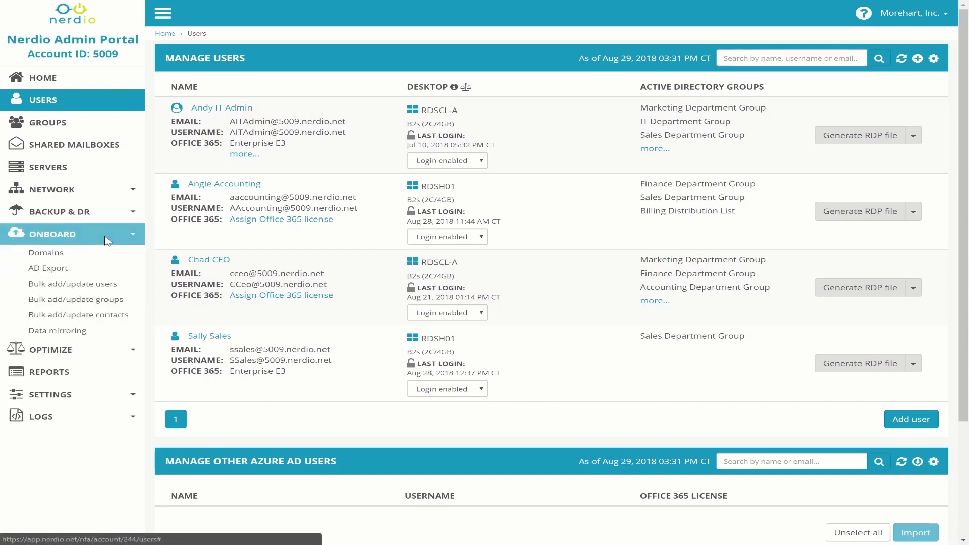
left_click(97, 253)
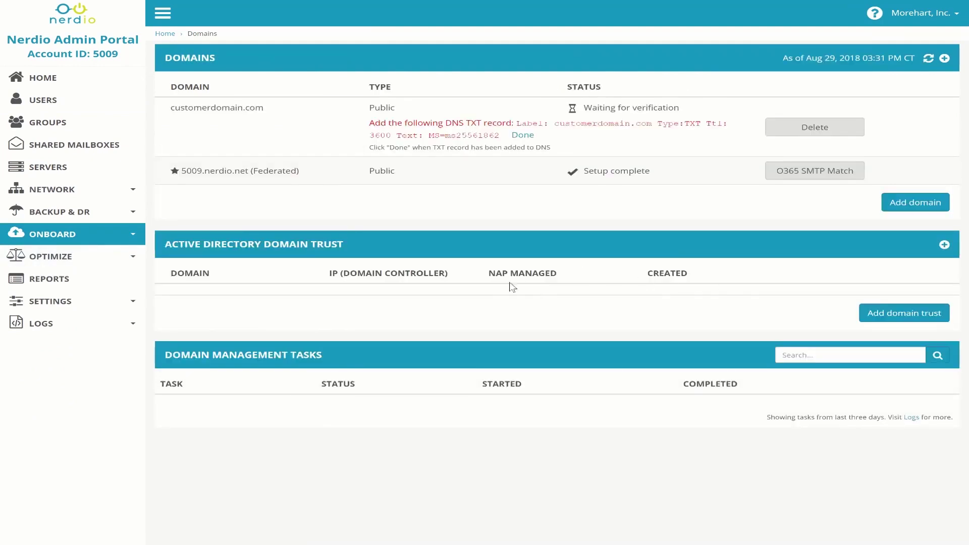
left_click(869, 312)
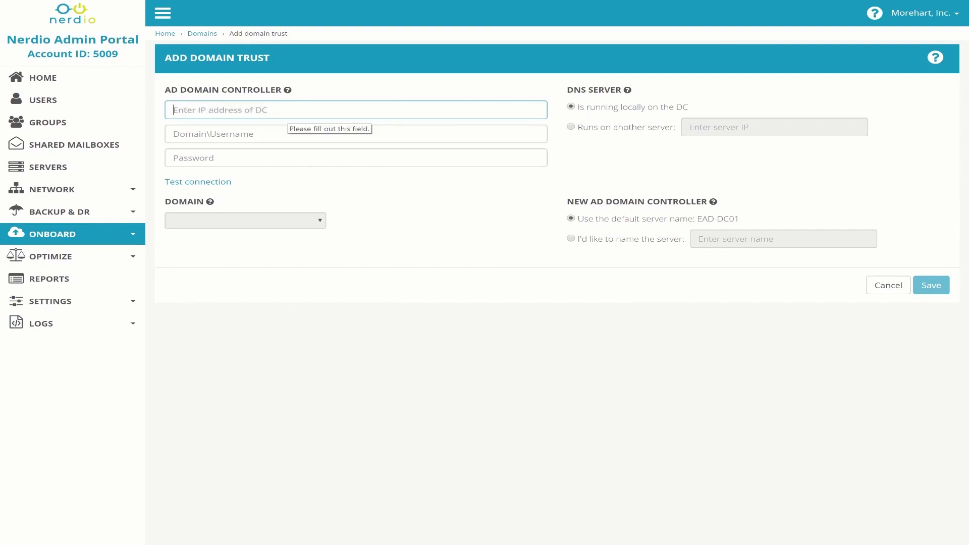
Expand Network, return to the Domains list without adding a trust, then open Users
left_click(71, 191)
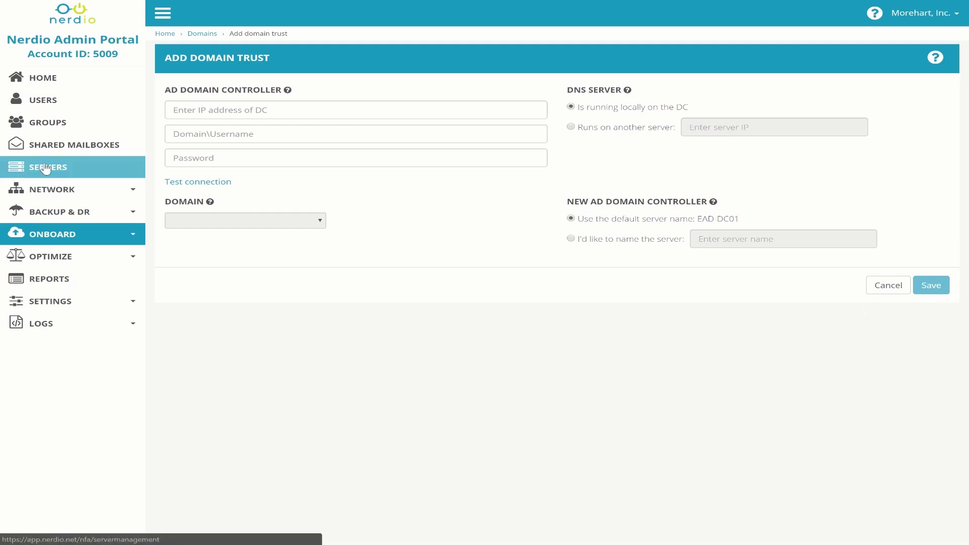
left_click(56, 234)
left_click(62, 260)
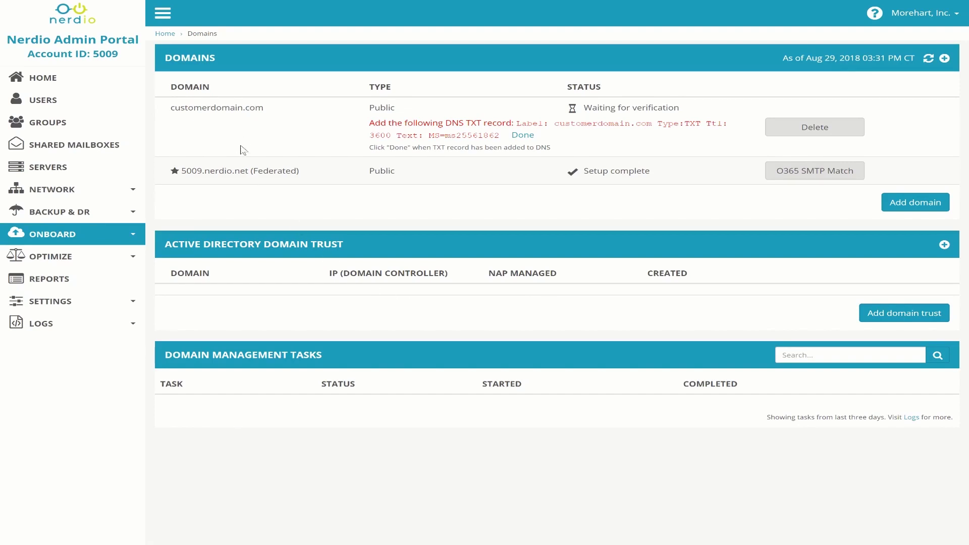
left_click(40, 101)
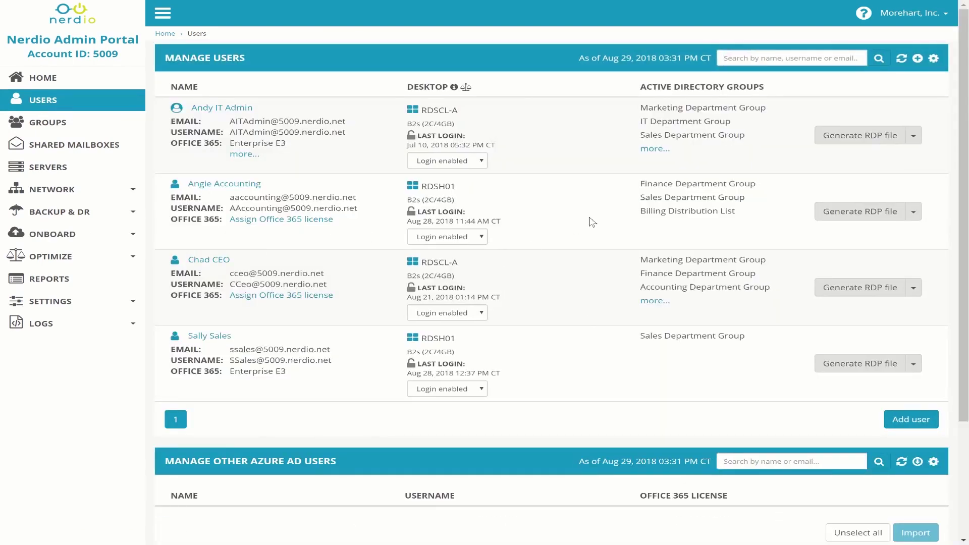
Scroll through the four managed users, then open Onboard > AD Export
scroll(592, 222, "down", 2)
scroll(592, 222, "up", 2)
scroll(593, 249, "down", 2)
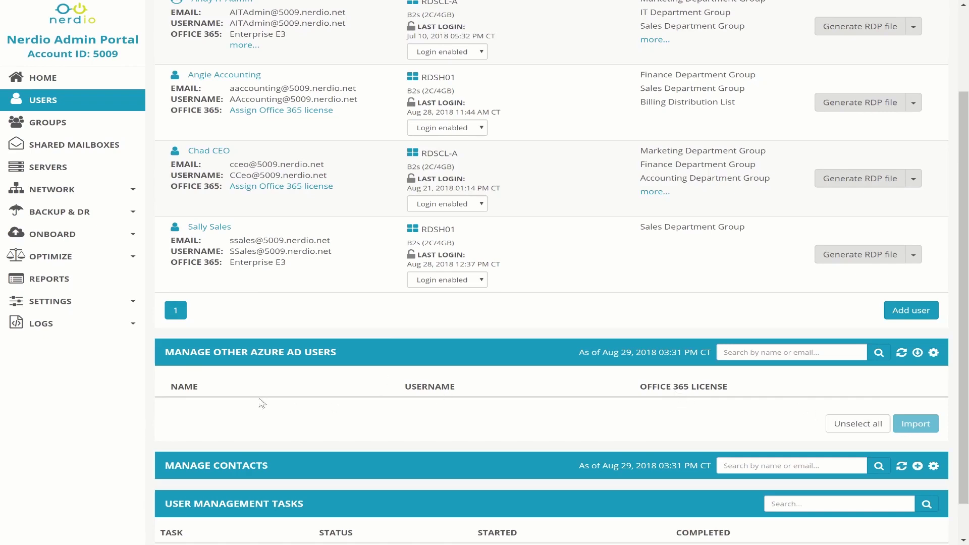
scroll(365, 208, "up", 3)
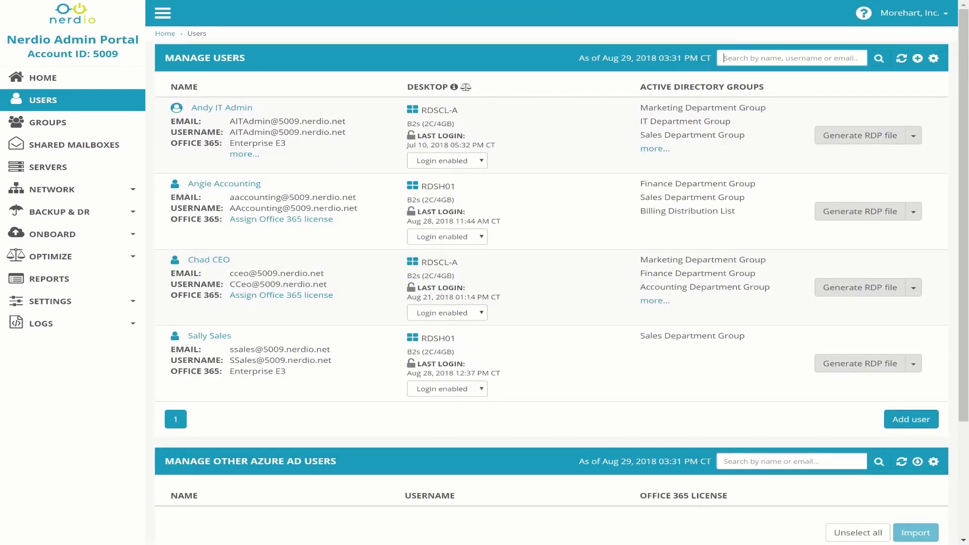
scroll(423, 270, "down", 1)
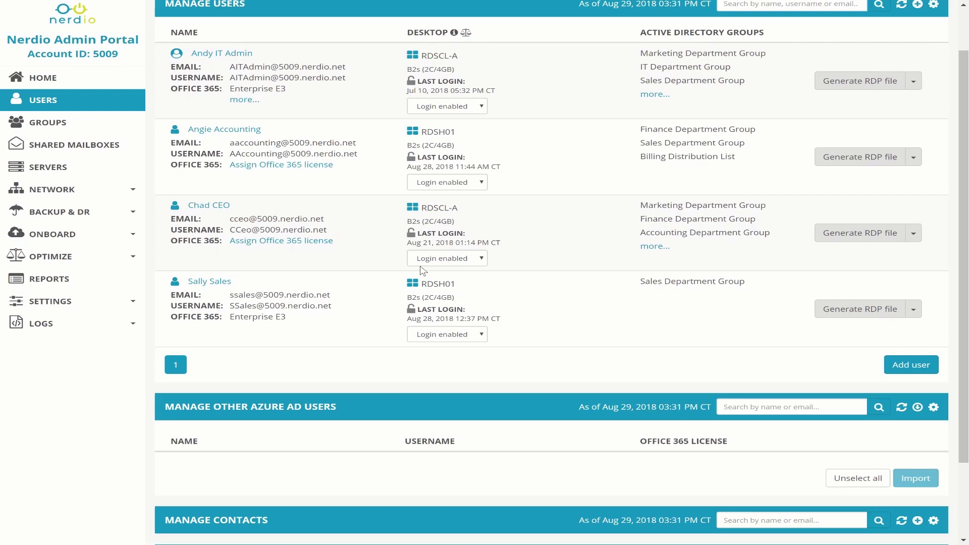
left_click(48, 235)
left_click(60, 267)
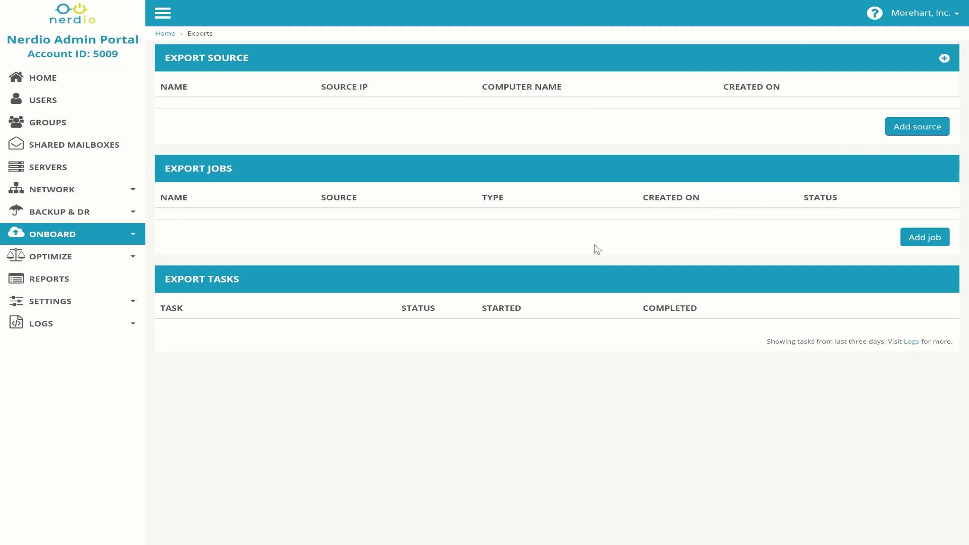
From Bulk add/update users, download the template with existing users and open it in Excel
left_click(120, 243)
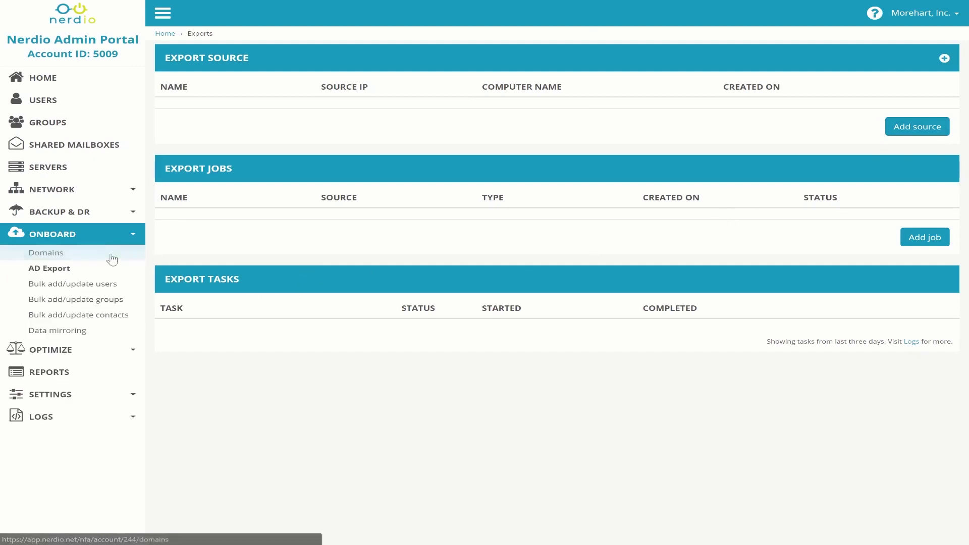
left_click(115, 299)
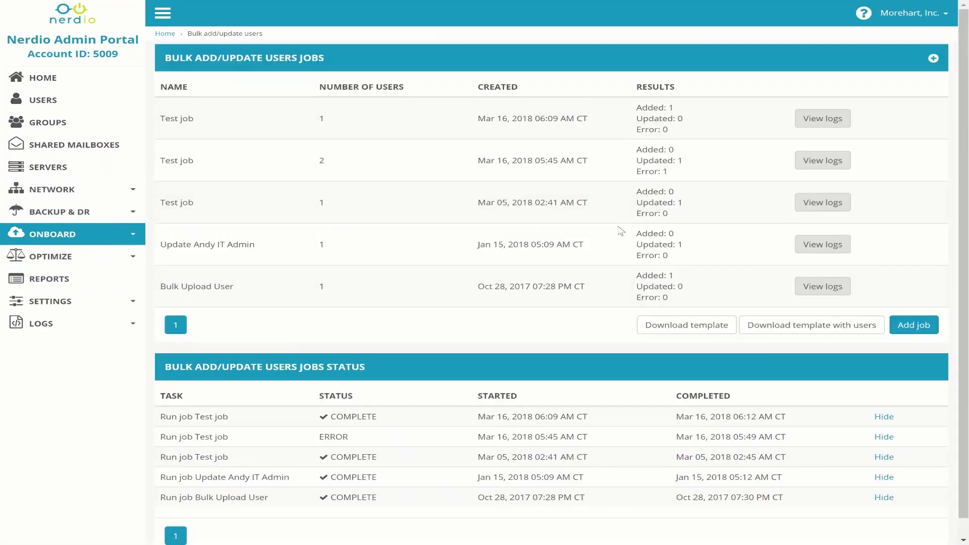
scroll(505, 291, "down", 1)
left_click(826, 307)
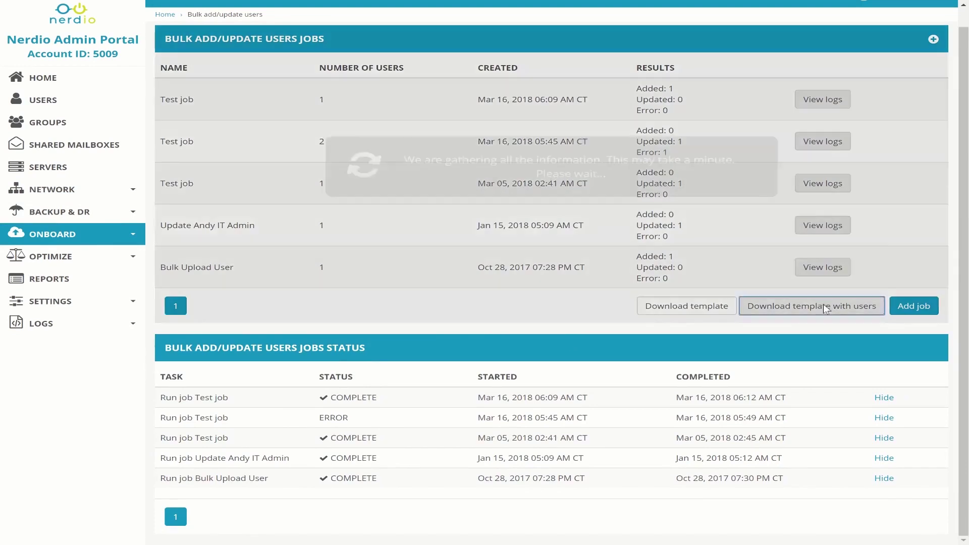
left_click(66, 532)
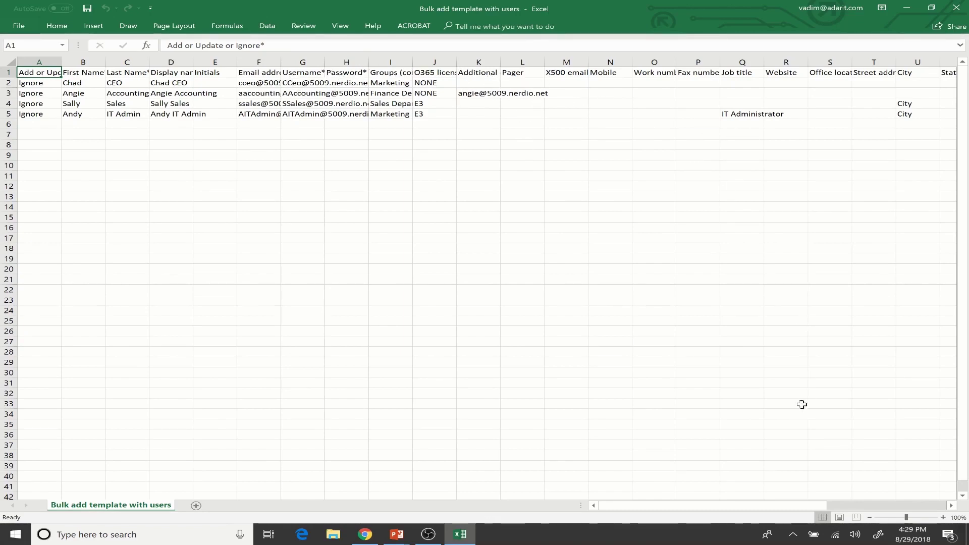
Scroll the template sideways to review its user columns
left_click_drag(783, 509, 920, 494)
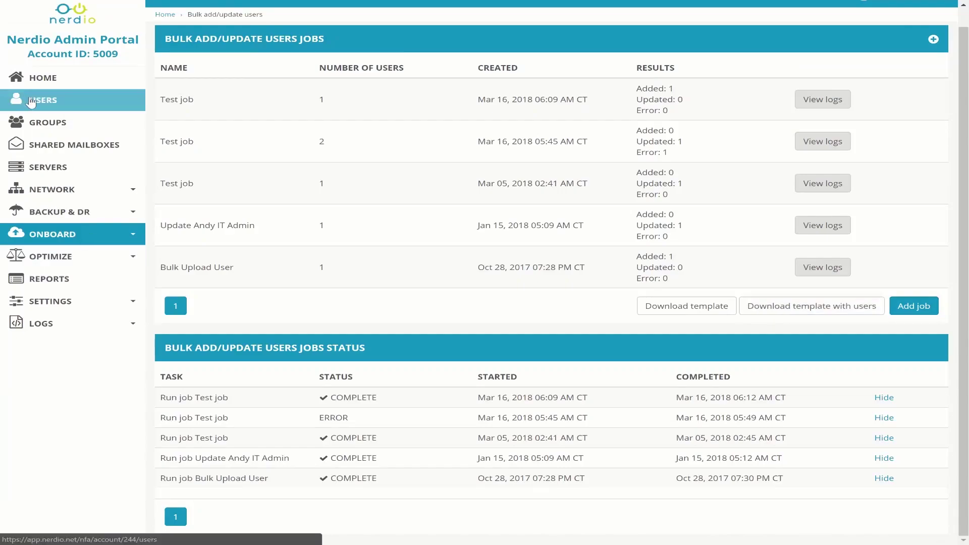
Open the Add User form, then exit the Morehart, Inc. account from the top-right account menu
left_click(31, 101)
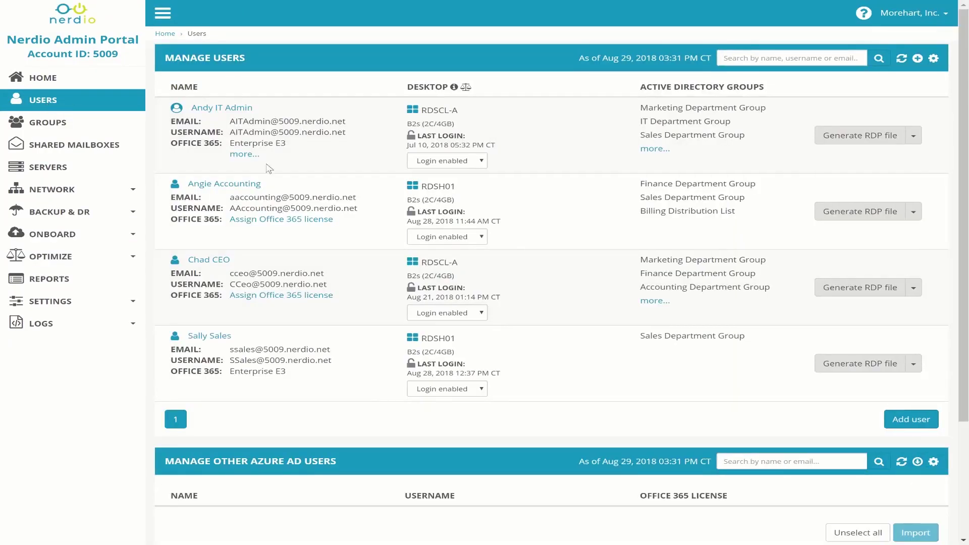
left_click(918, 423)
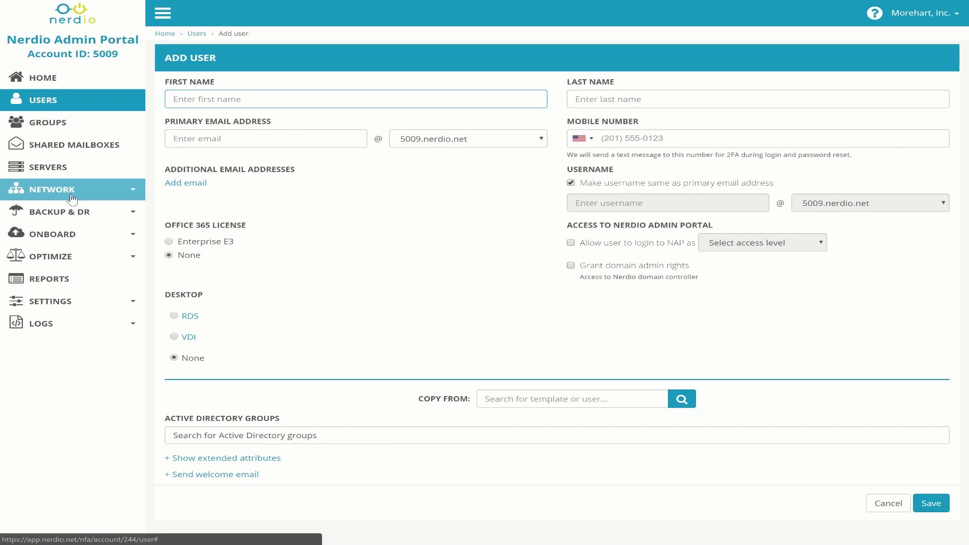
left_click(917, 12)
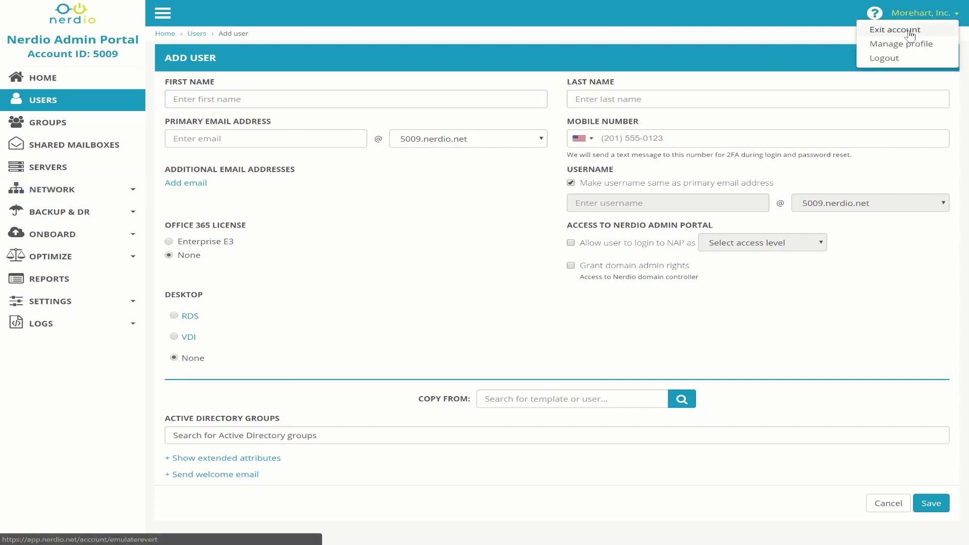
left_click(910, 30)
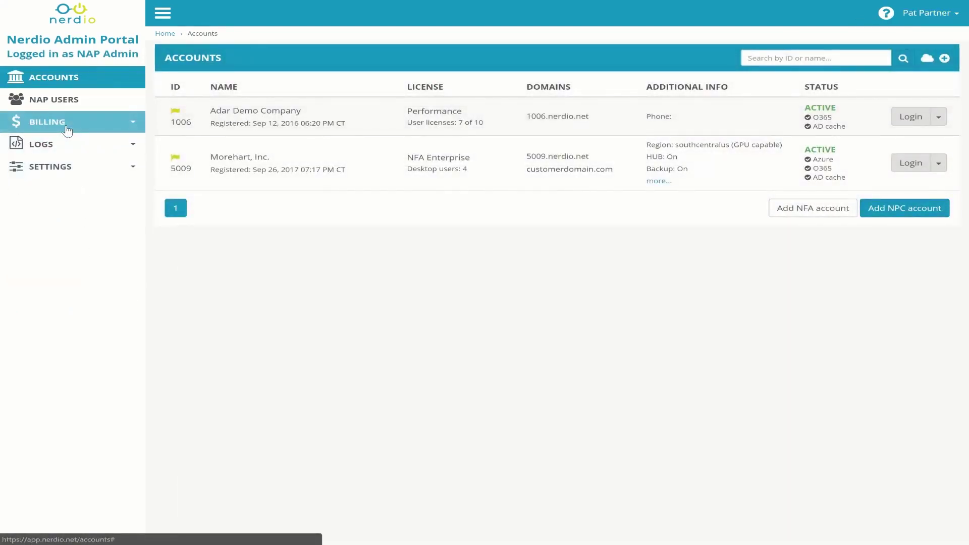
Open the NFA cost estimator under Billing
left_click(68, 130)
left_click(75, 172)
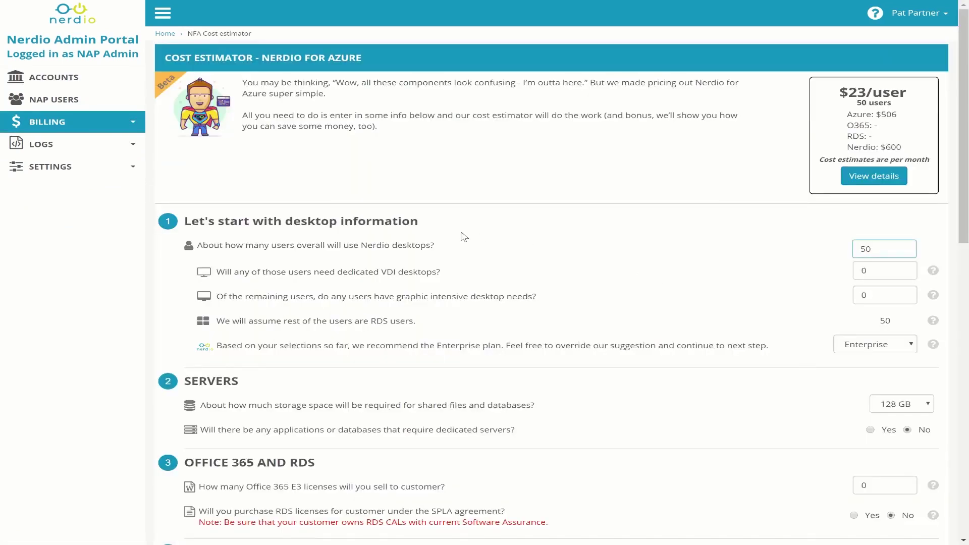
scroll(464, 237, "down", 1)
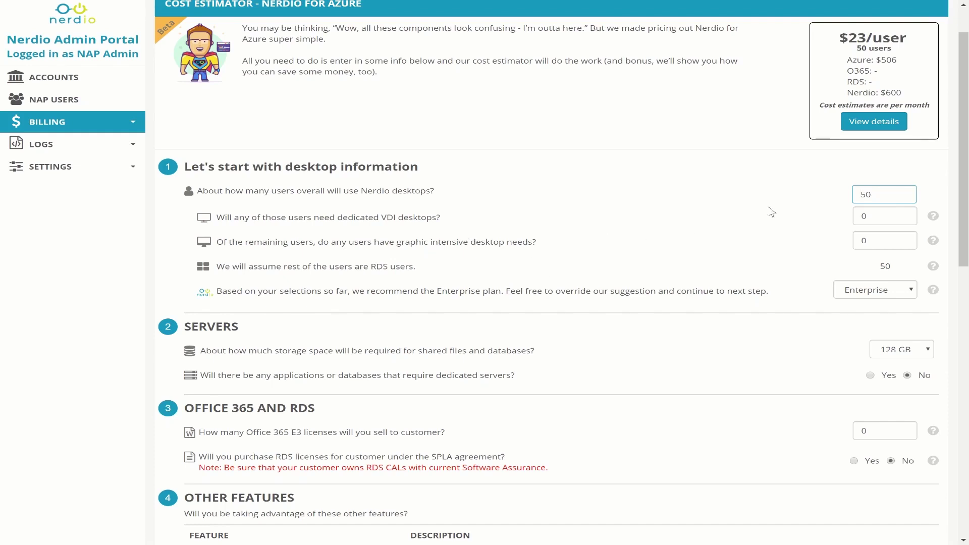
Review the 50 total users, dedicated VDI and graphic-intensive user counts, then the shared storage size
left_click_drag(879, 195, 781, 195)
left_click(880, 216)
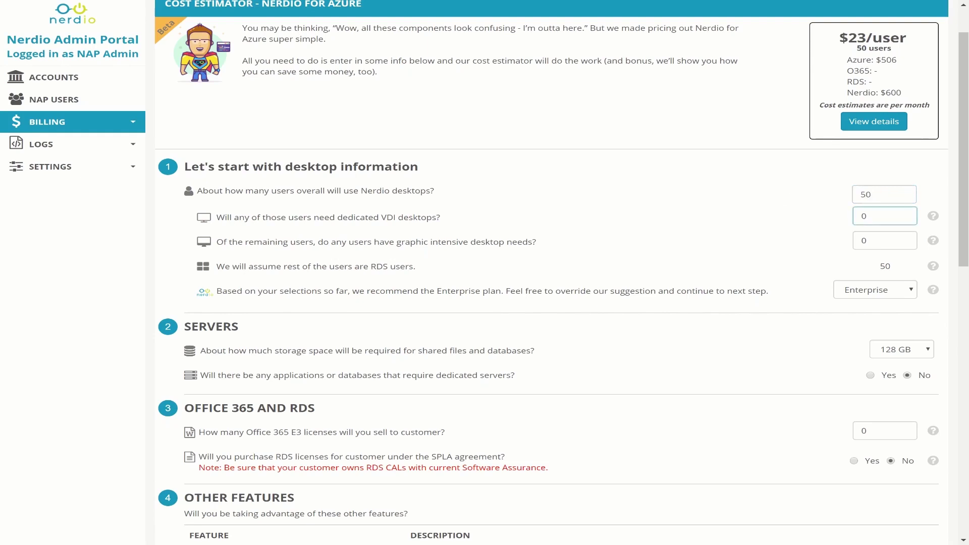
key("Tab")
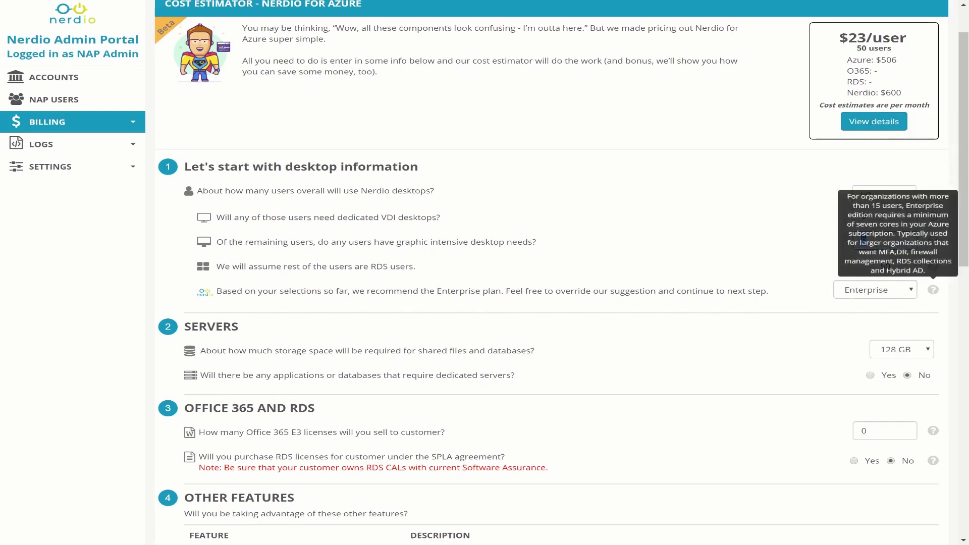
scroll(498, 318, "down", 1)
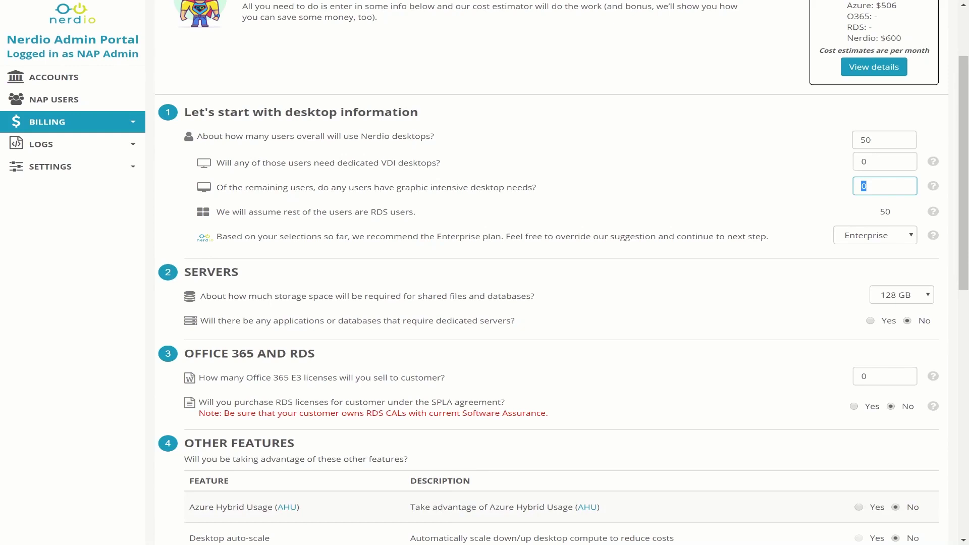
left_click(891, 292)
Set shared storage to 1 TB and add server App01 on D2v2 with no data disk
left_click(888, 363)
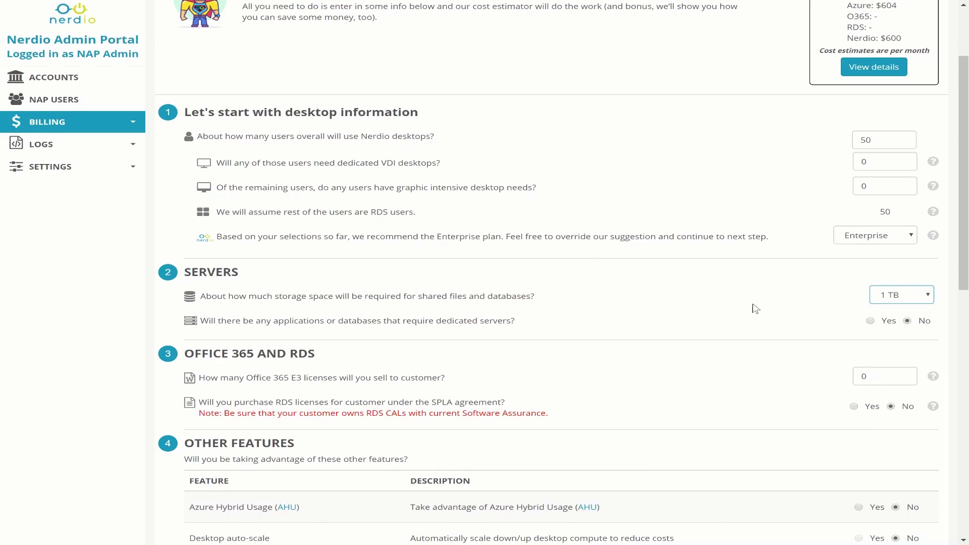
left_click(871, 322)
key("Tab")
type("A")
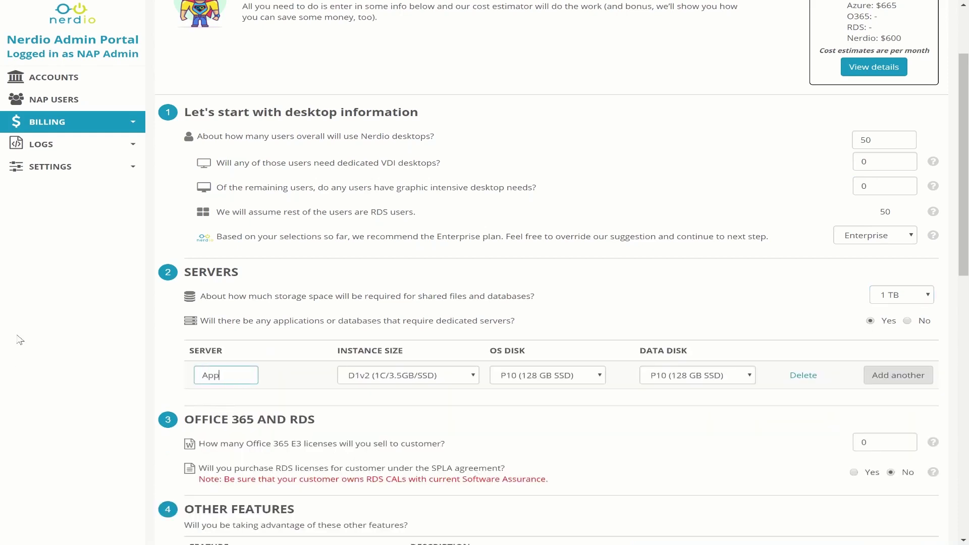
left_click(387, 378)
left_click(355, 46)
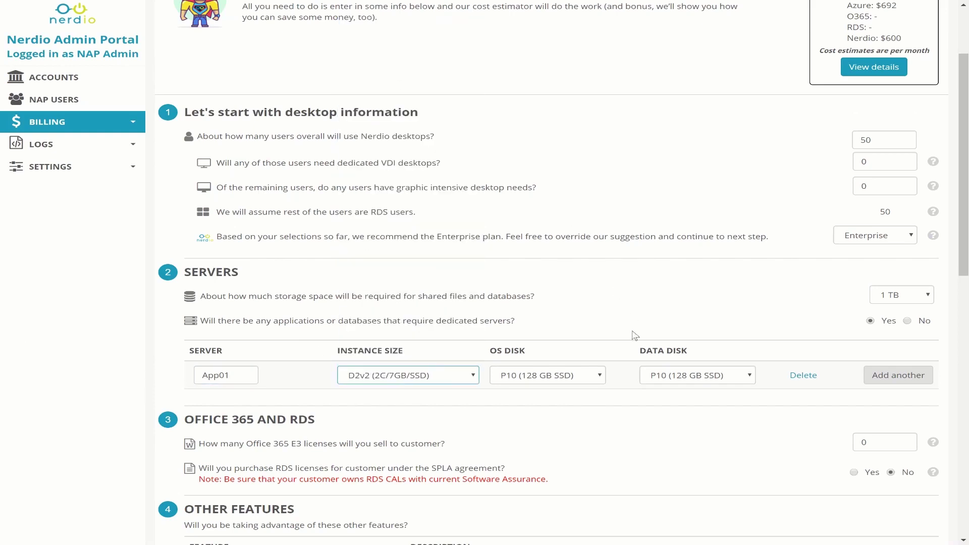
left_click(408, 381)
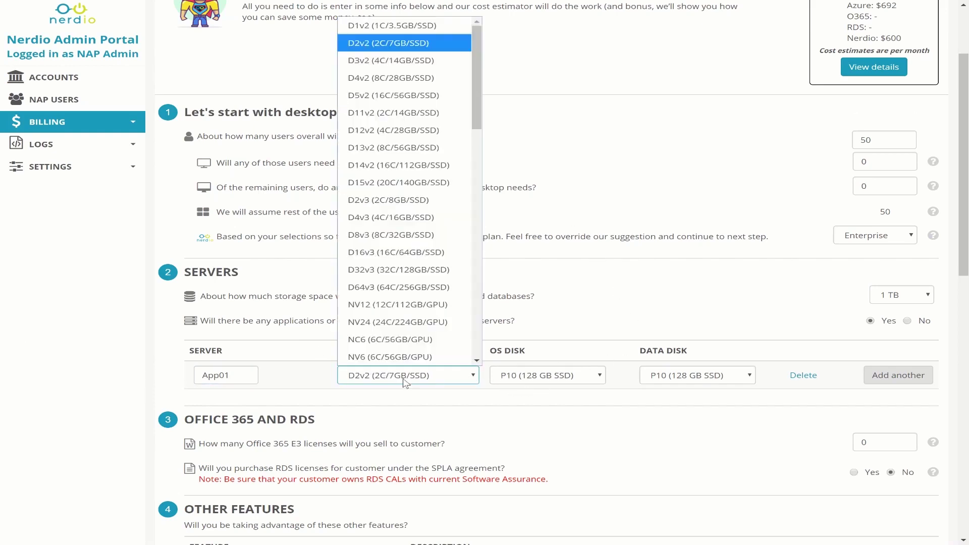
left_click(615, 303)
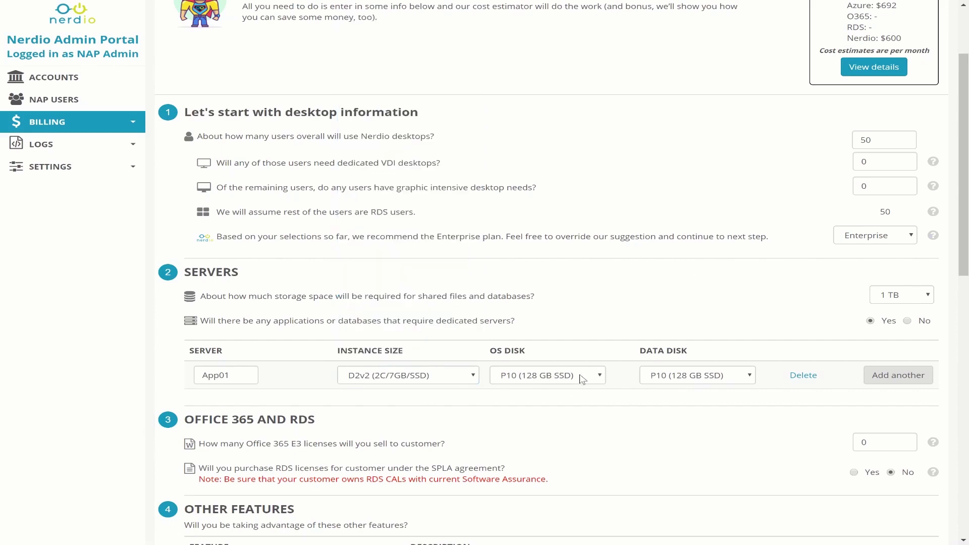
left_click(684, 376)
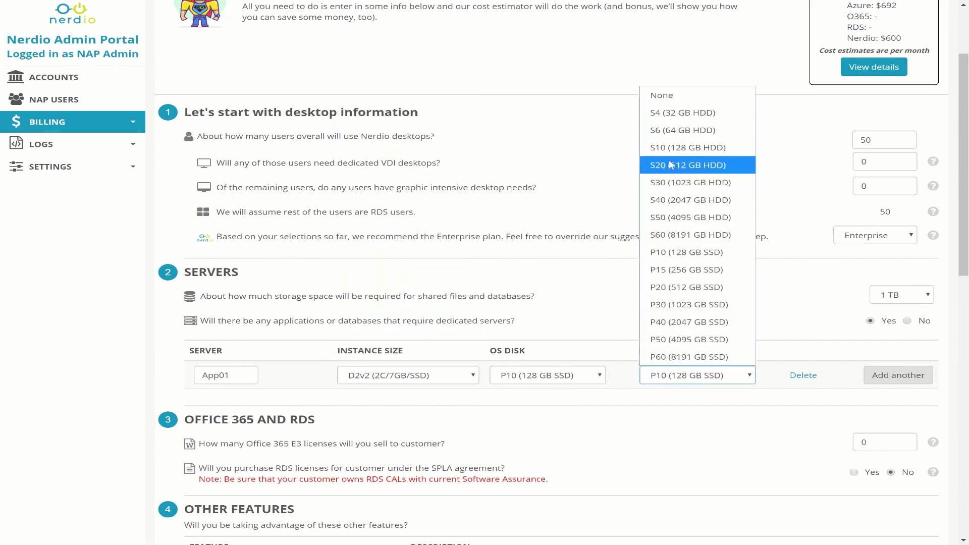
left_click(657, 96)
Add a second server named DB01 with a D4v3 instance and a P15 256 GB SSD data disk
left_click(894, 376)
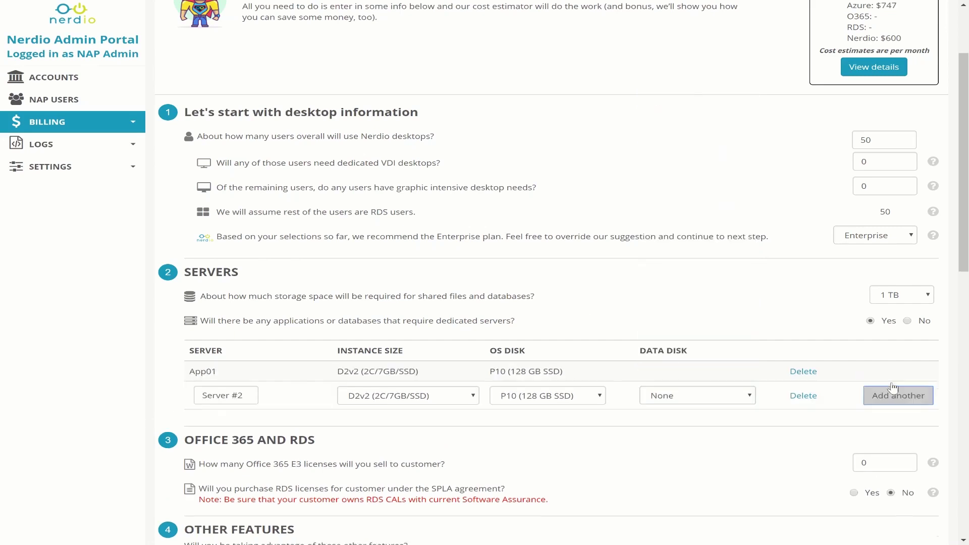
double_click(243, 396)
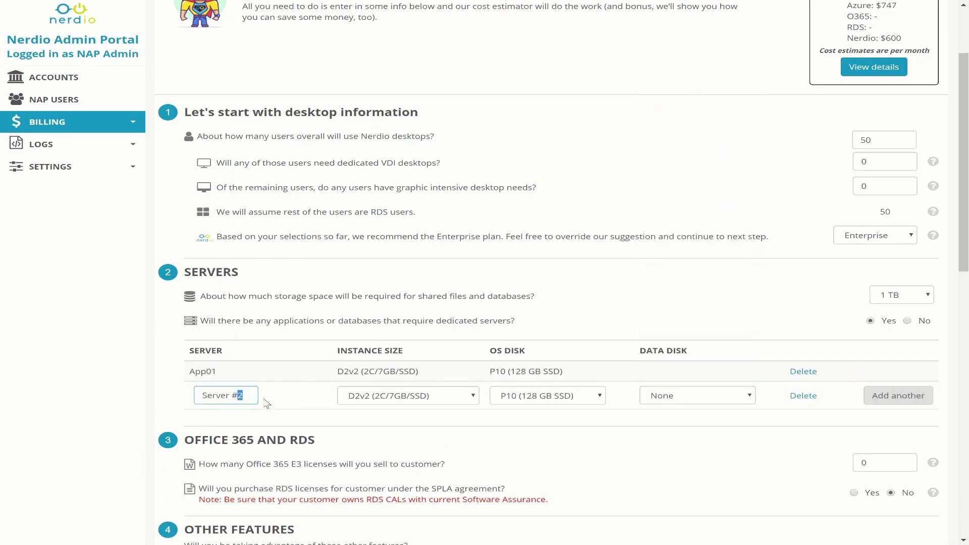
type("D")
key("ctrl+a")
type("DB01")
left_click(418, 403)
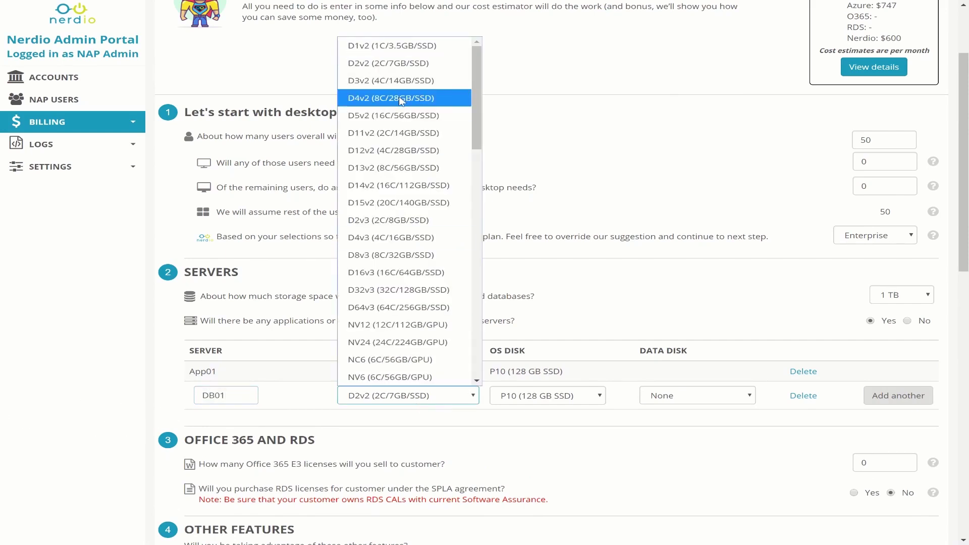
left_click(384, 242)
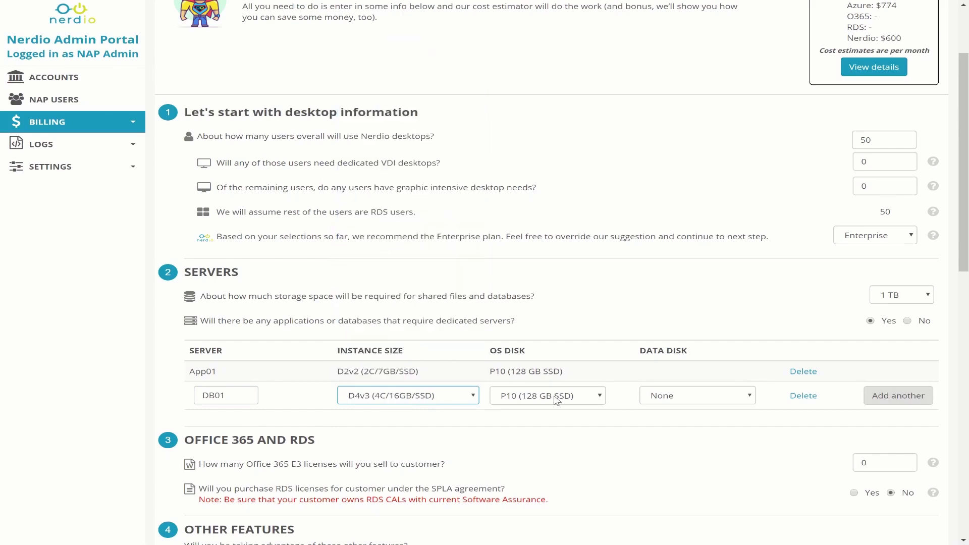
left_click(704, 398)
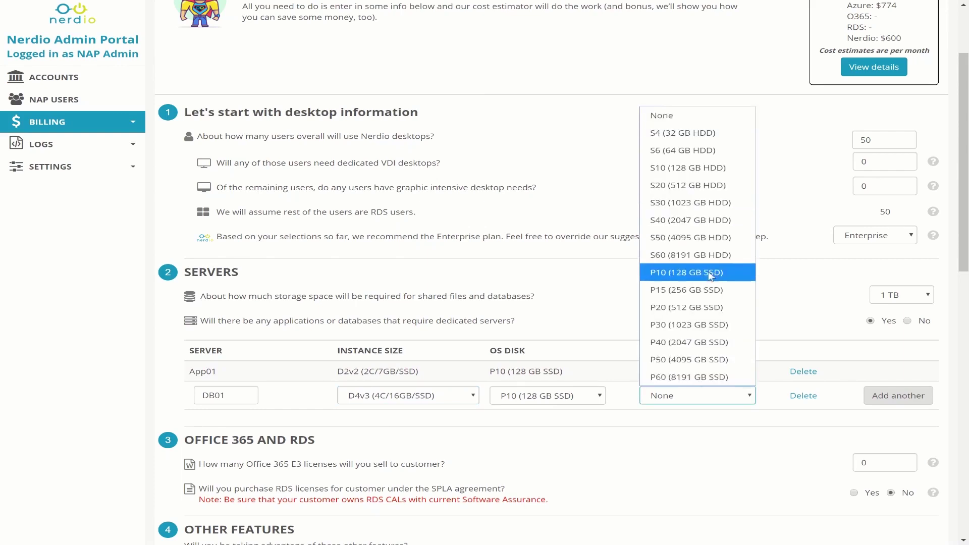
left_click(679, 291)
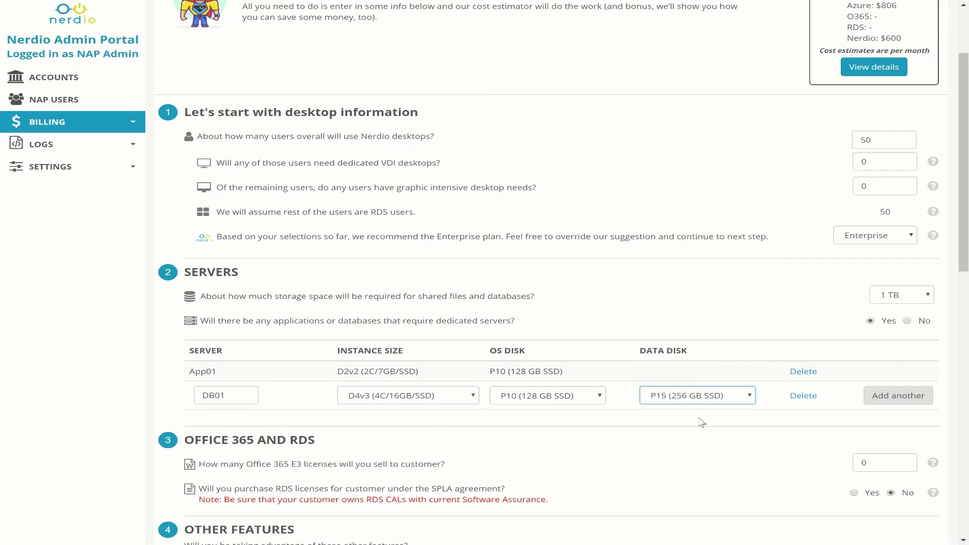
scroll(539, 343, "down", 1)
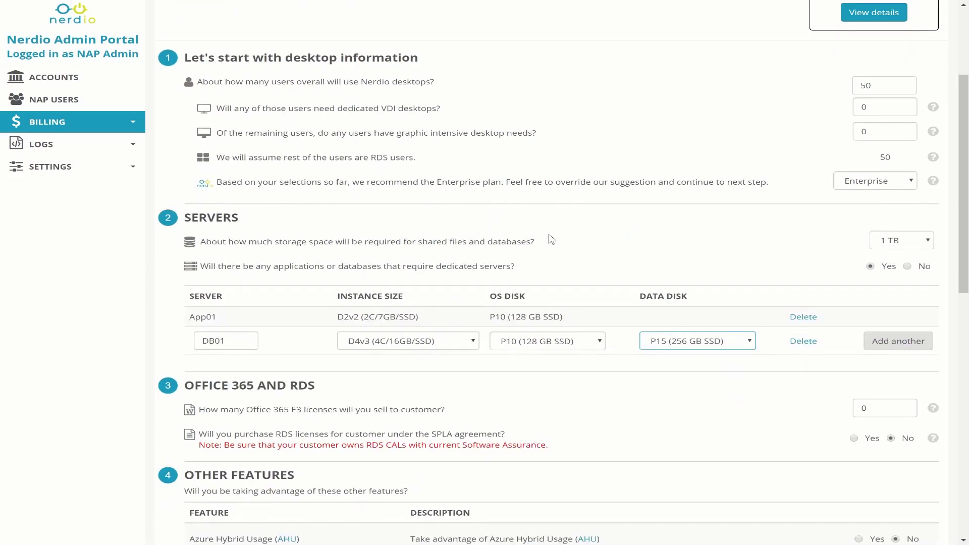
scroll(556, 228, "down", 2)
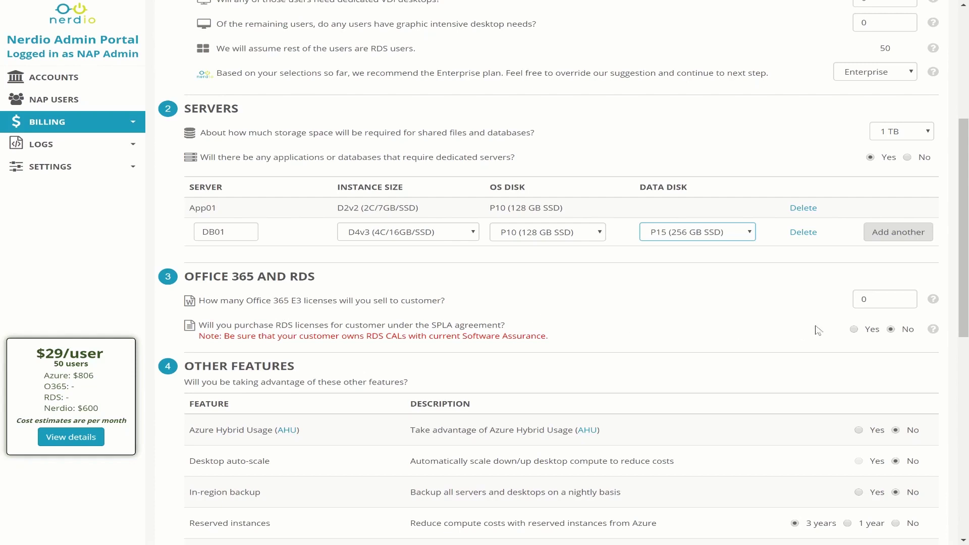
left_click(854, 329)
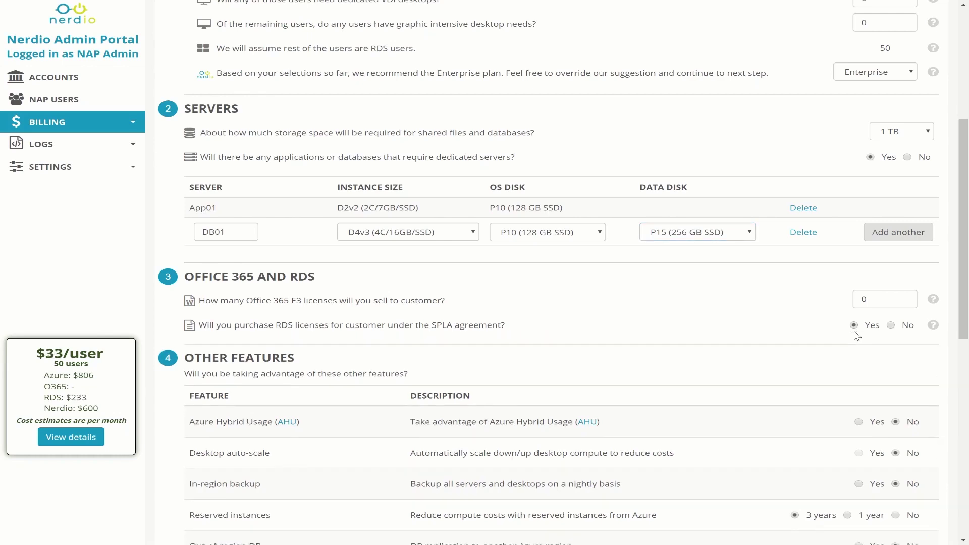
left_click(892, 326)
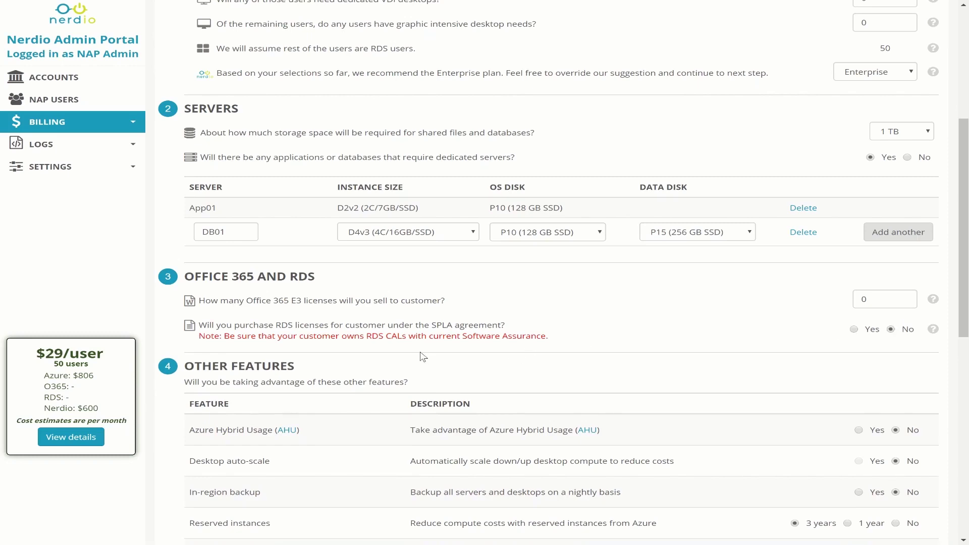
left_click_drag(464, 336, 581, 343)
left_click(580, 343)
Turn on Azure Hybrid Usage, lowering the Azure cost from $806 to $528
scroll(536, 380, "down", 3)
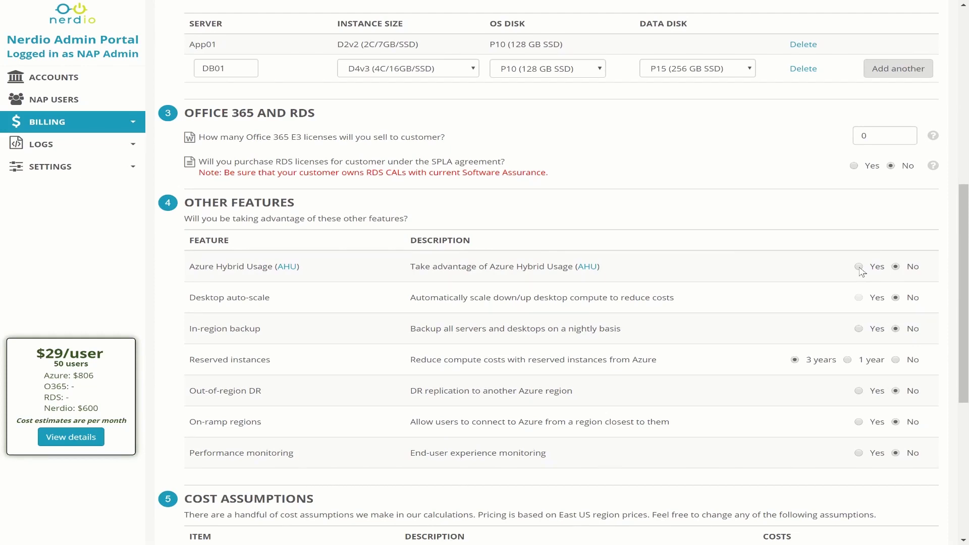
left_click(860, 267)
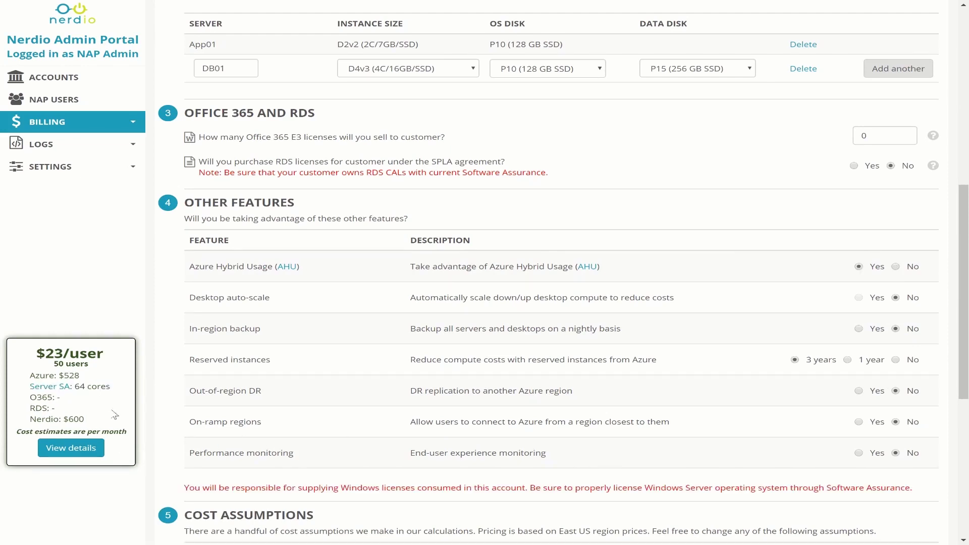
left_click(898, 268)
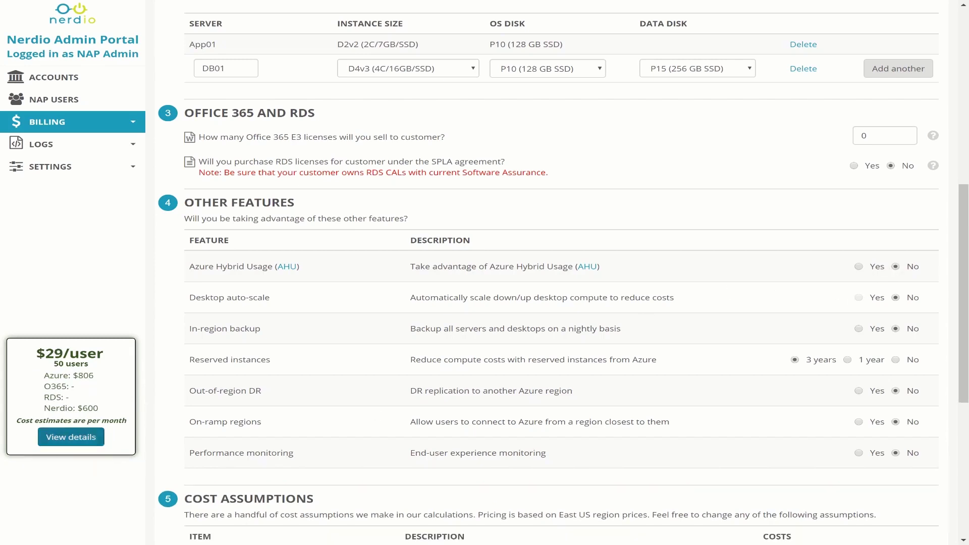
left_click_drag(96, 376, 73, 376)
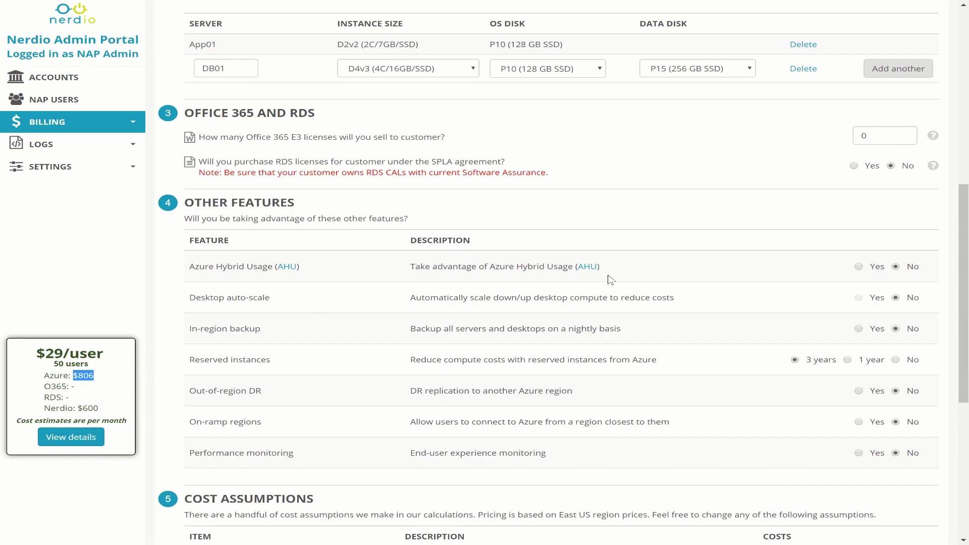
left_click(859, 266)
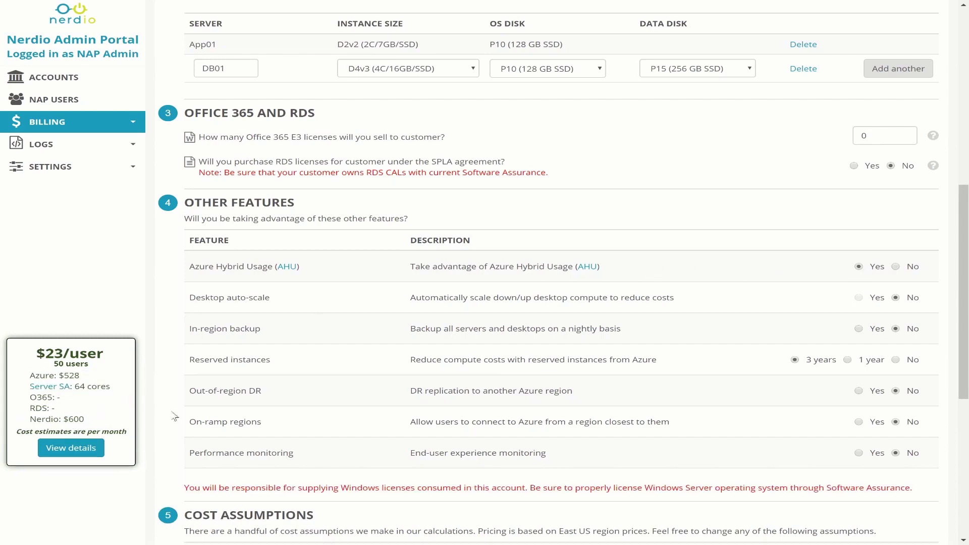
left_click_drag(91, 379, 72, 386)
Try in-region backup, other reserved-instance terms and out-of-region DR, keeping 3-year reserved instances and no backup or DR
left_click(860, 330)
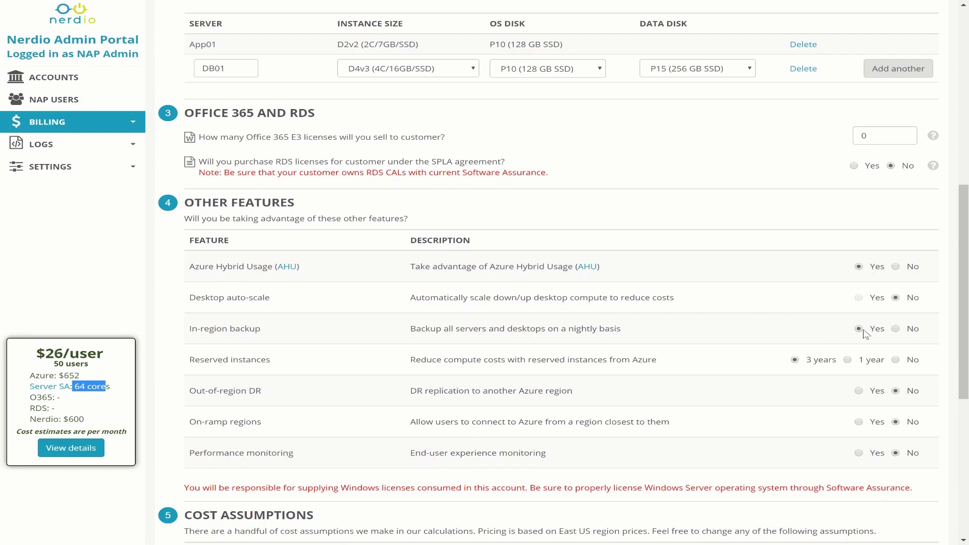
left_click(896, 329)
left_click_drag(763, 368, 929, 368)
left_click(934, 368)
double_click(71, 376)
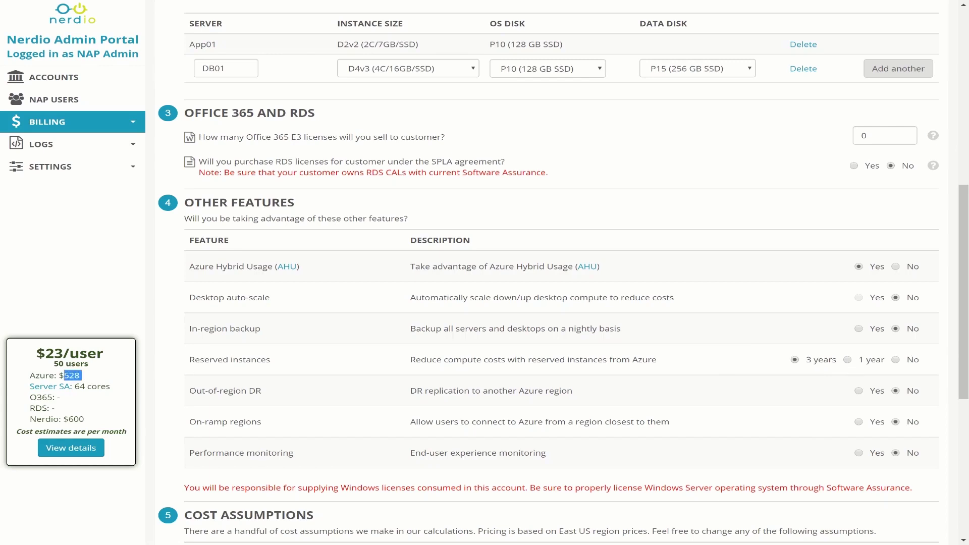
left_click(897, 360)
left_click(847, 360)
left_click(795, 360)
left_click(859, 390)
left_click(897, 392)
scroll(666, 358, "down", 2)
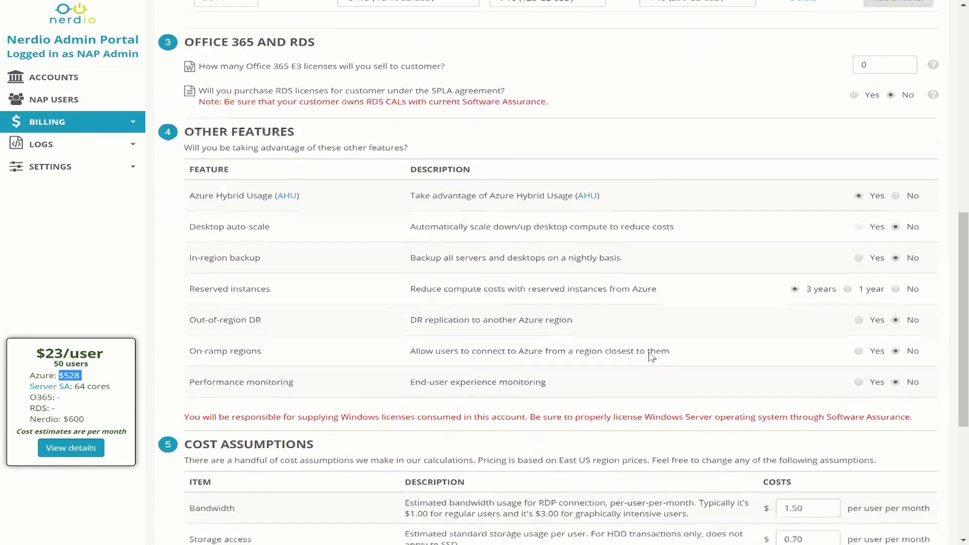
Review the bandwidth and storage access costs, then change the RDSH users-per-CPU-core ratio from 5 to 3
scroll(640, 341, "down", 4)
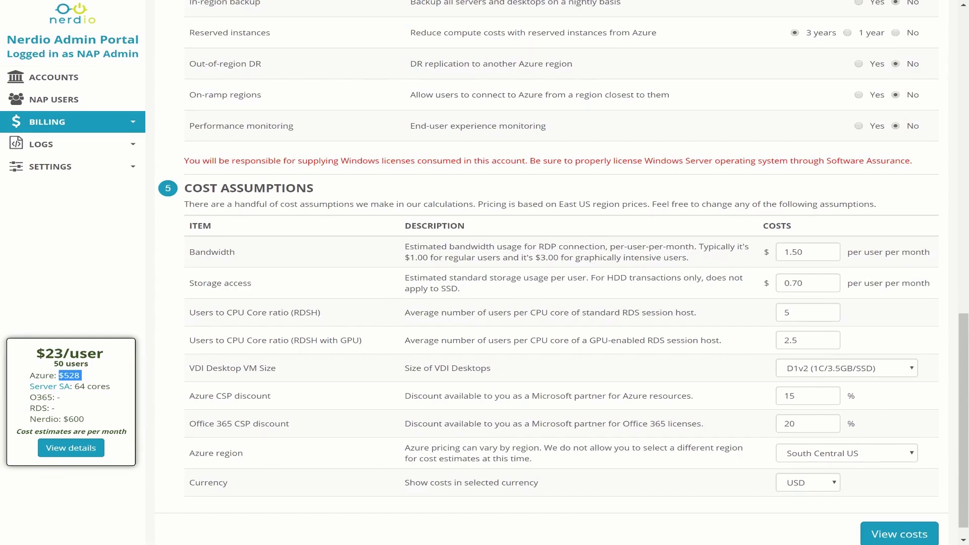
double_click(794, 252)
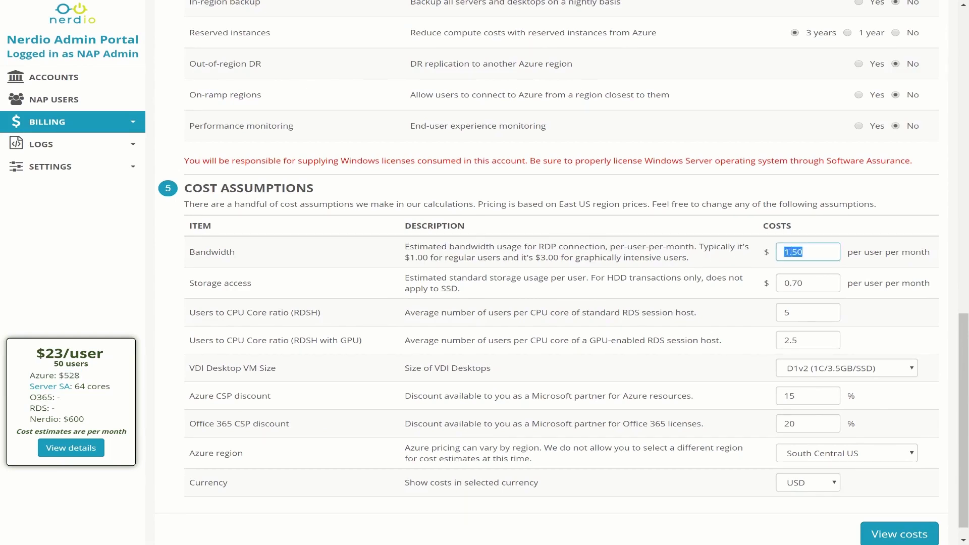
left_click_drag(405, 257, 433, 257)
left_click_drag(541, 258, 564, 257)
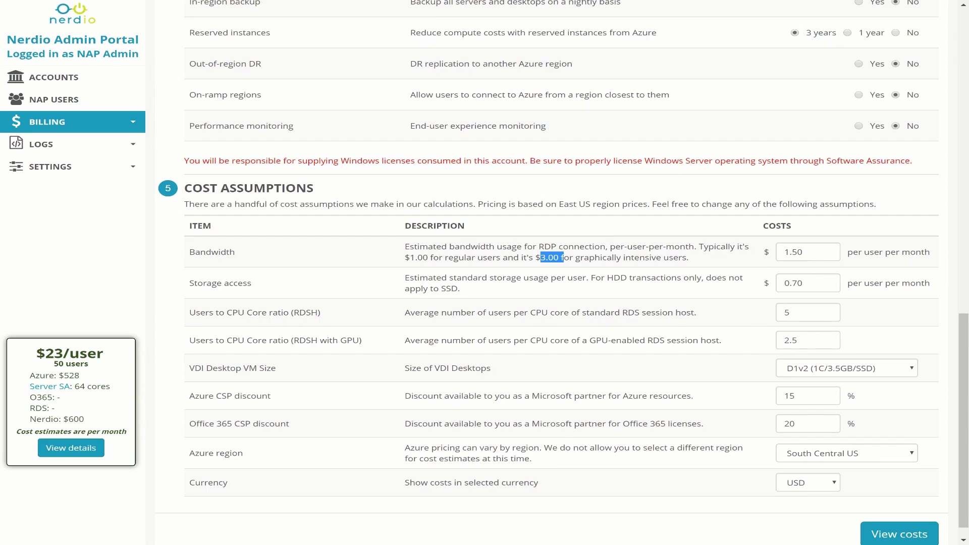
double_click(617, 278)
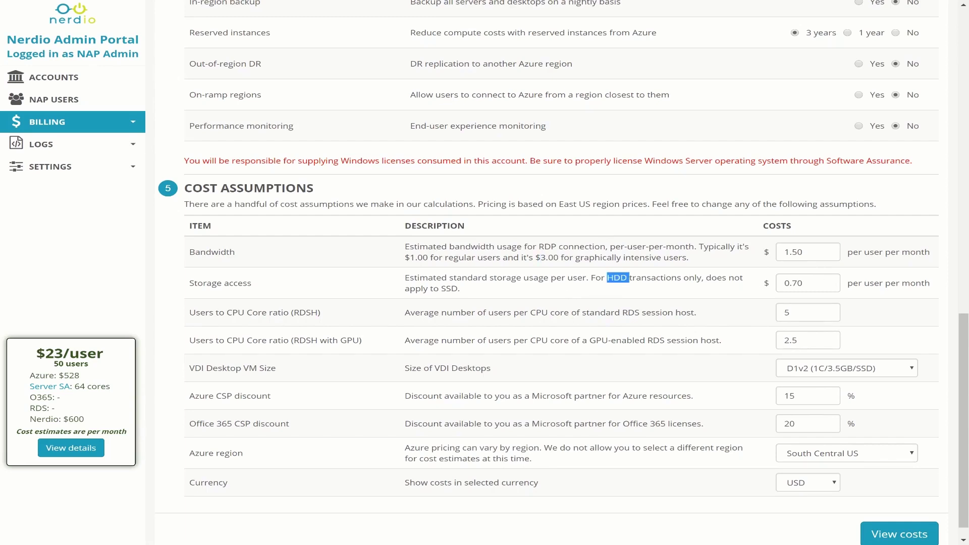
key("Tab")
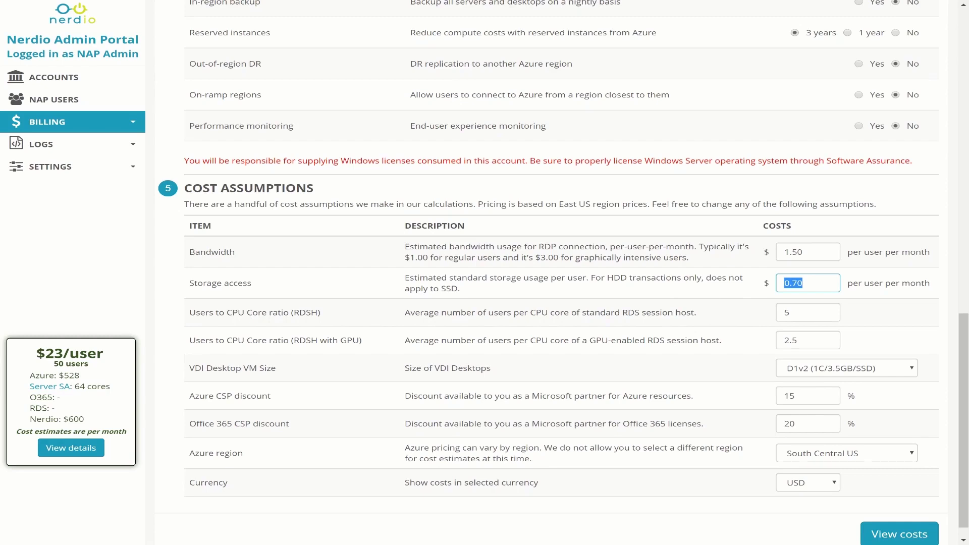
left_click(798, 313)
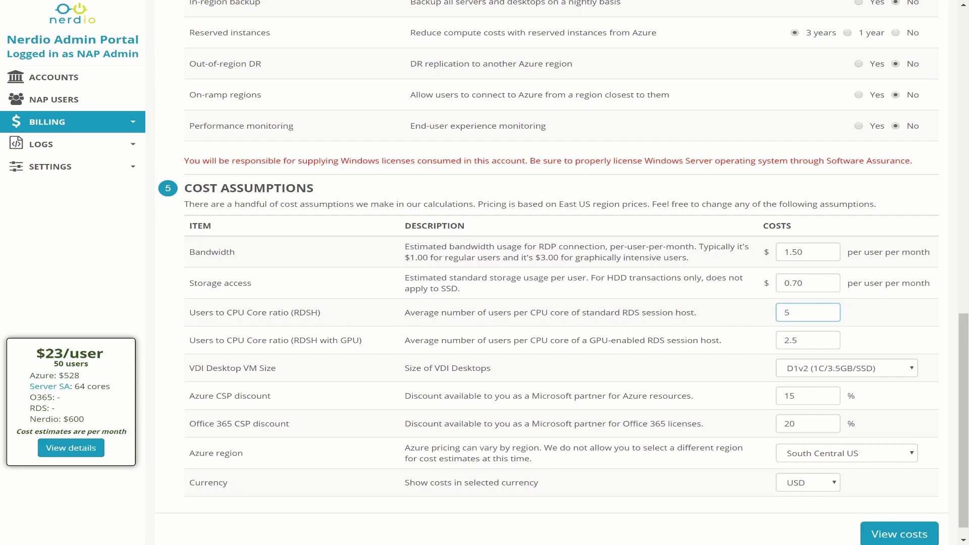
left_click_drag(798, 313, 768, 320)
type("3")
Keep the VDI VM size and South Central US region unchanged and view the cost estimate results
left_click(810, 373)
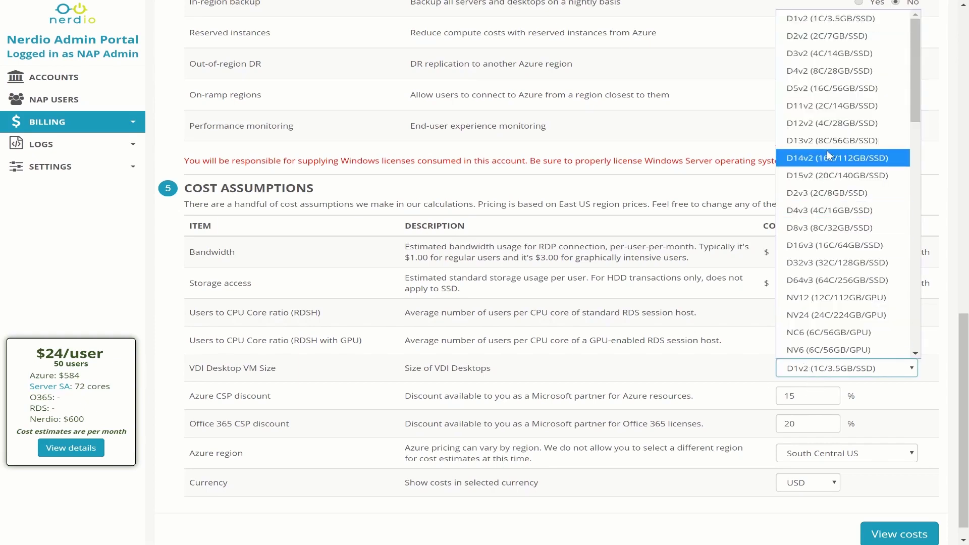
scroll(827, 149, "down", 3)
scroll(827, 149, "up", 3)
key("Down")
key("Down")
key("Down")
left_click(630, 385)
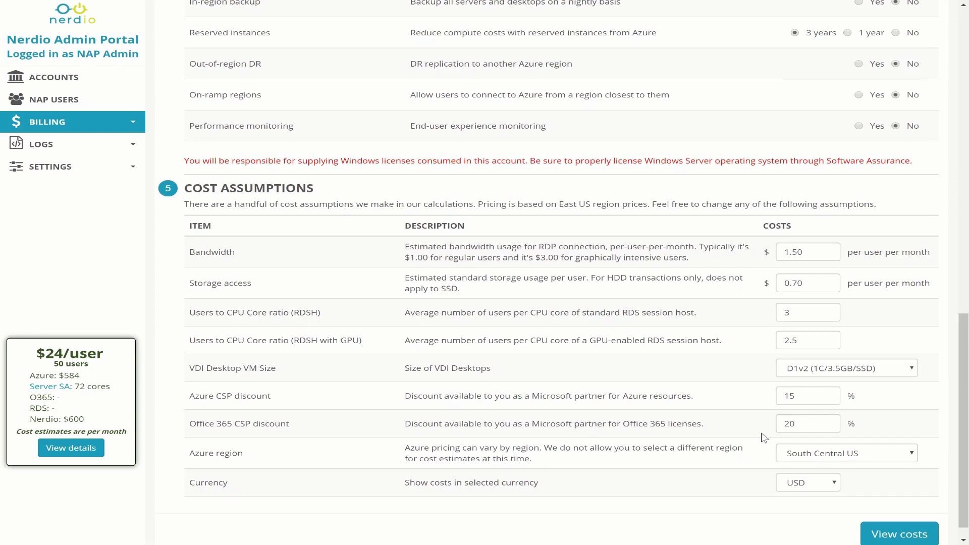
left_click(812, 460)
left_click(812, 460)
left_click(881, 535)
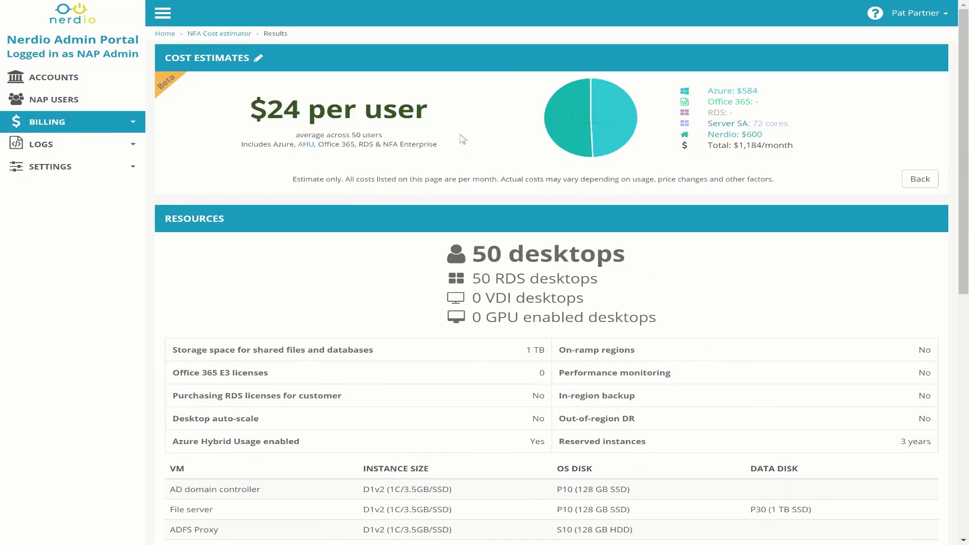
left_click_drag(429, 114, 266, 121)
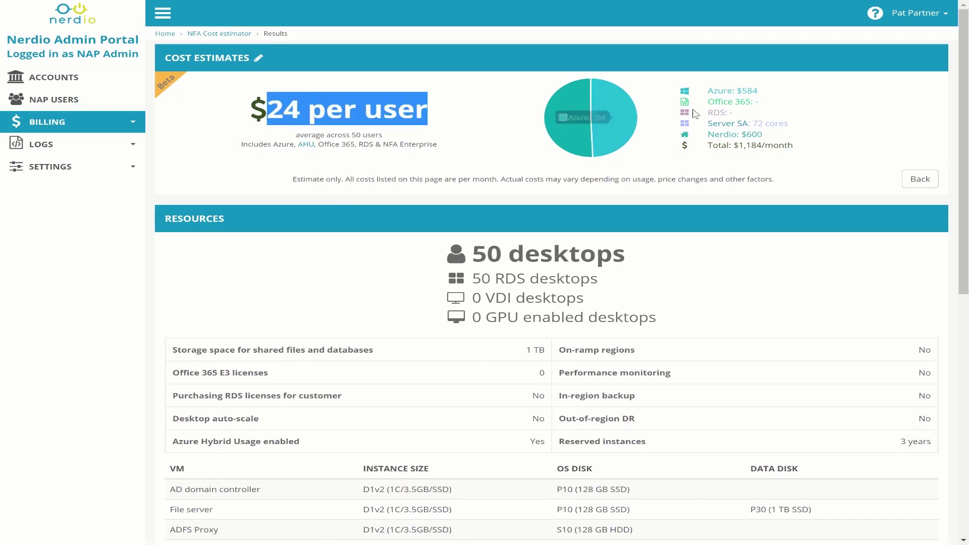
left_click_drag(796, 150, 707, 91)
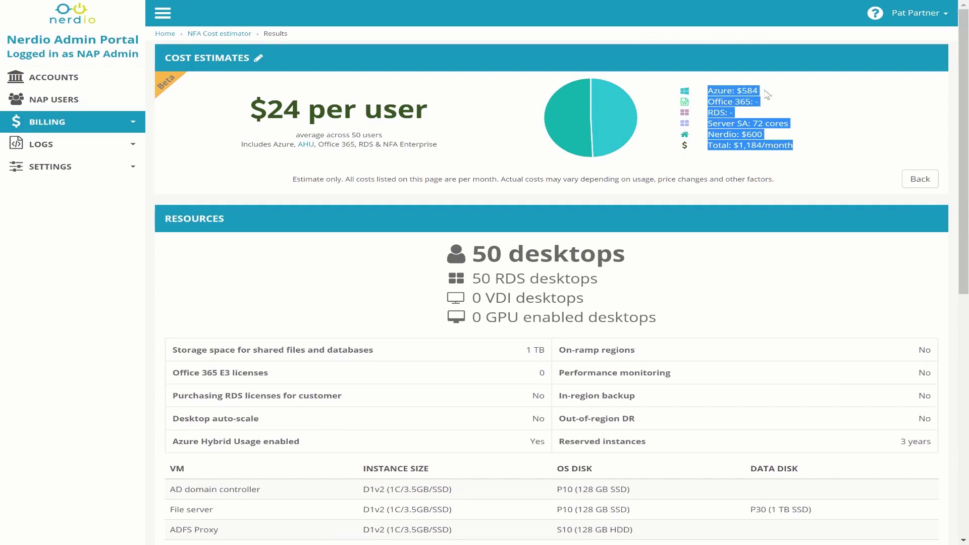
left_click(764, 90)
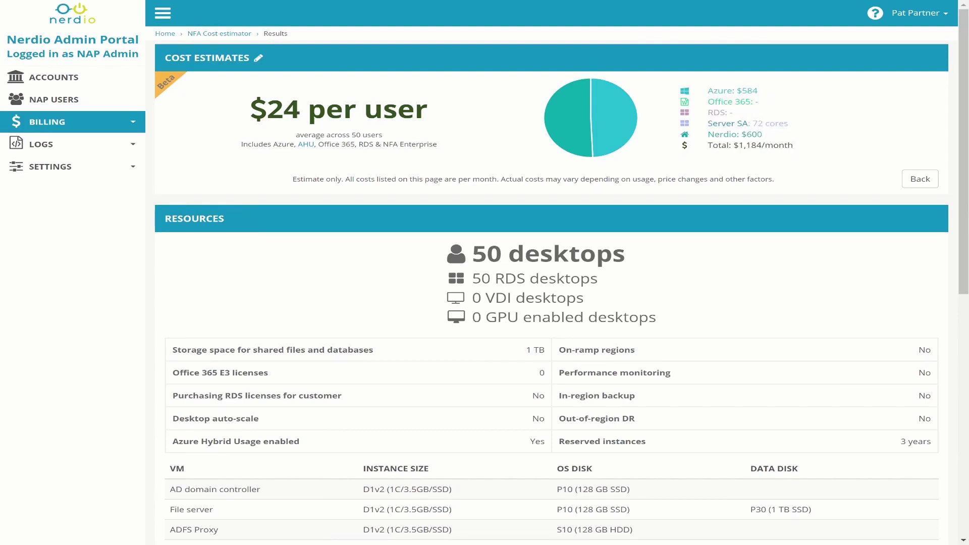
scroll(762, 151, "down", 1)
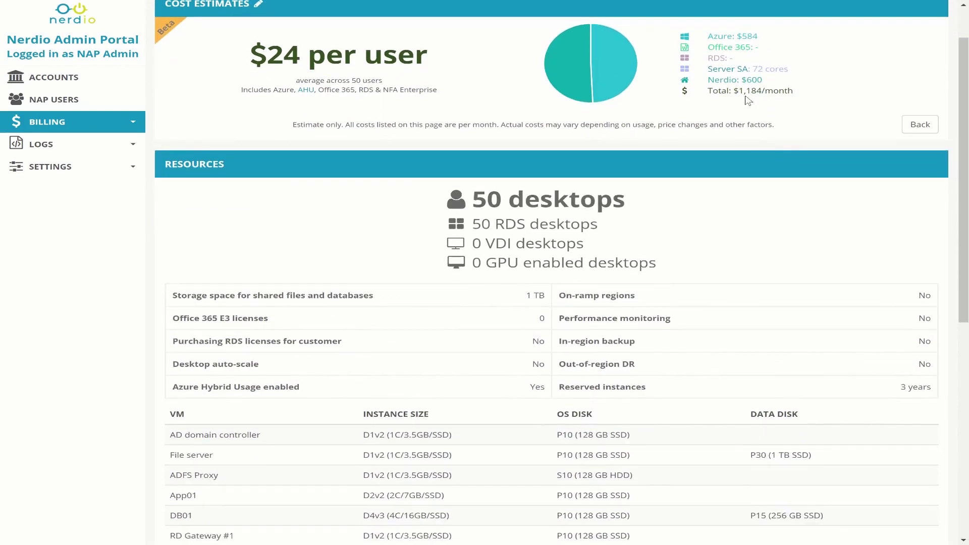
scroll(786, 162, "down", 3)
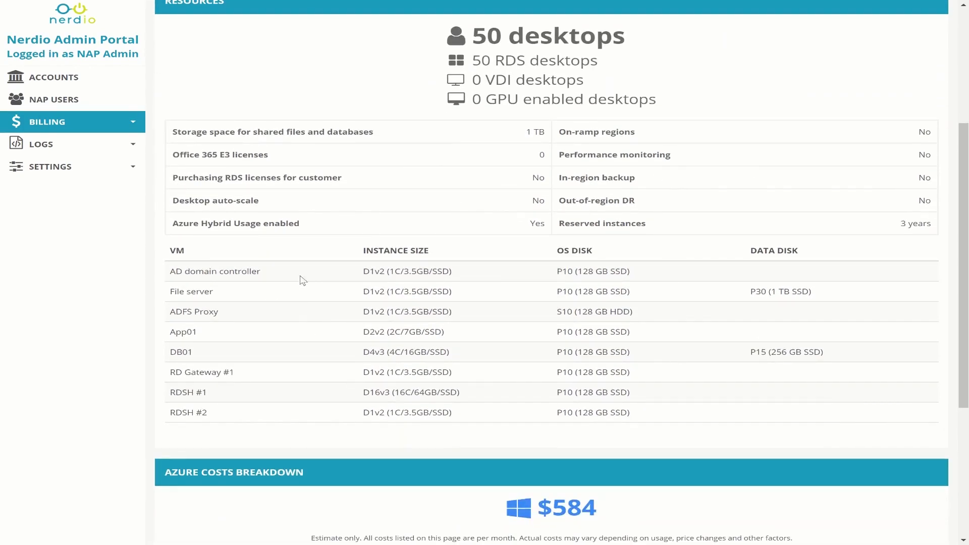
left_click_drag(361, 272, 430, 273)
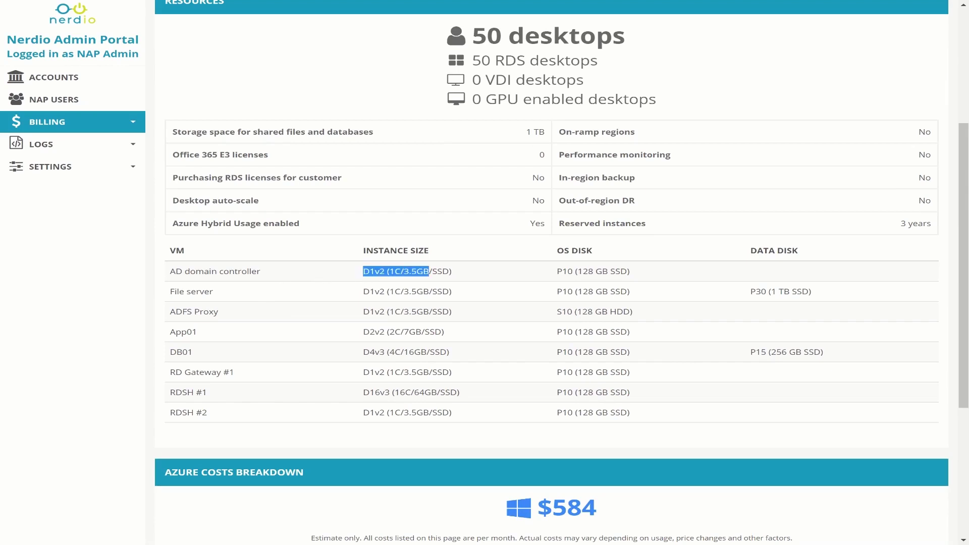
left_click(573, 268)
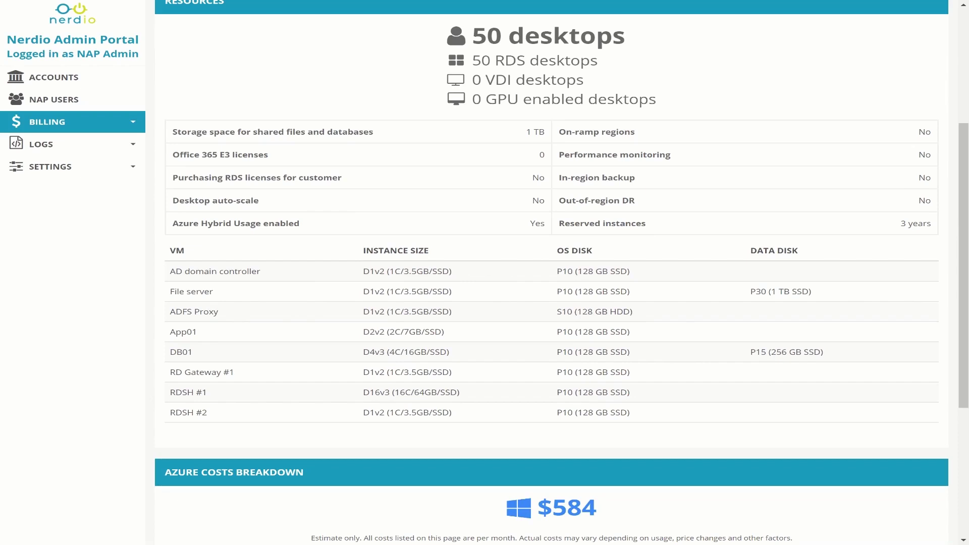
double_click(183, 332)
double_click(180, 352)
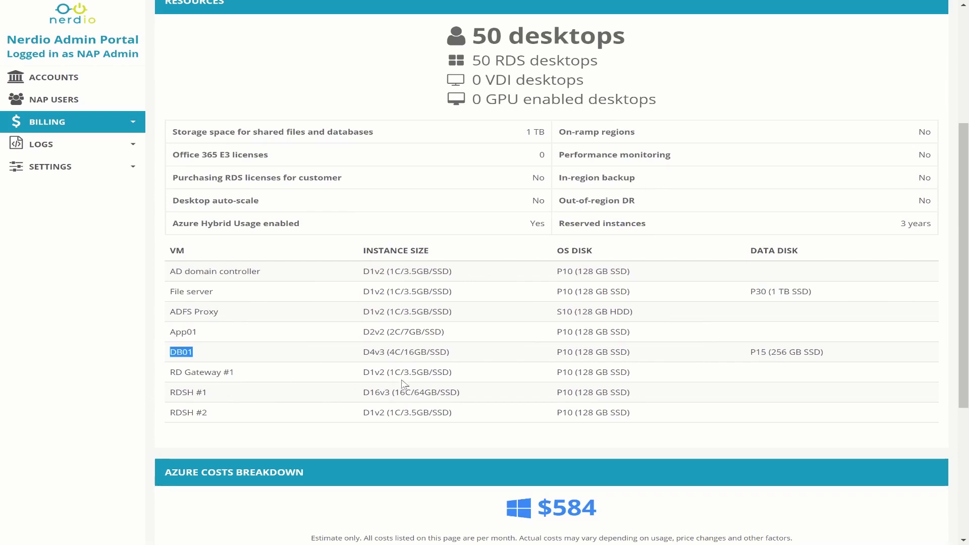
scroll(404, 384, "down", 5)
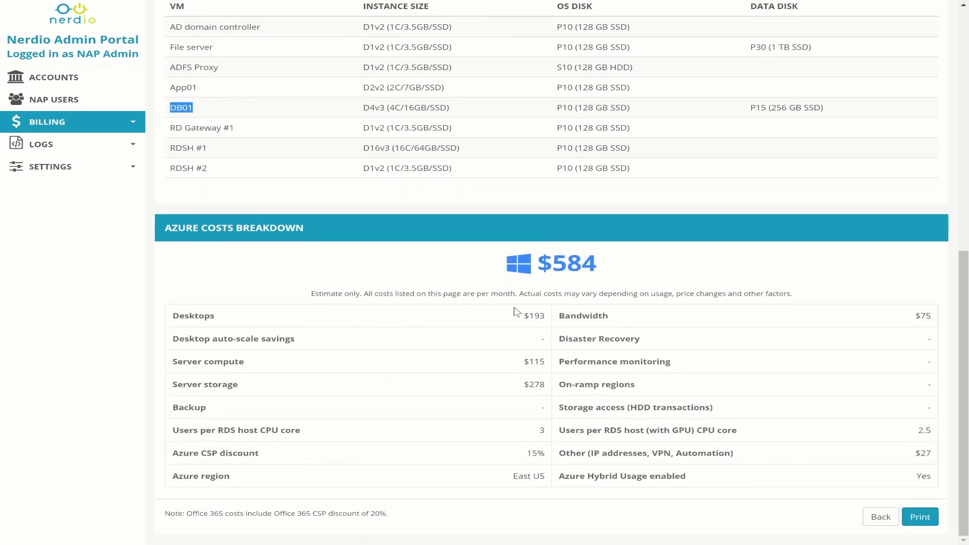
left_click_drag(173, 316, 545, 316)
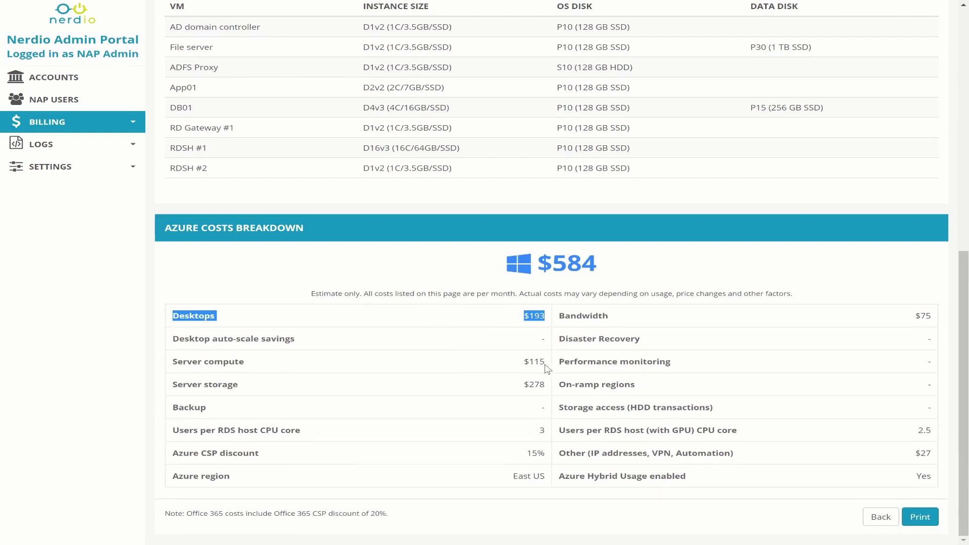
left_click_drag(529, 362, 172, 362)
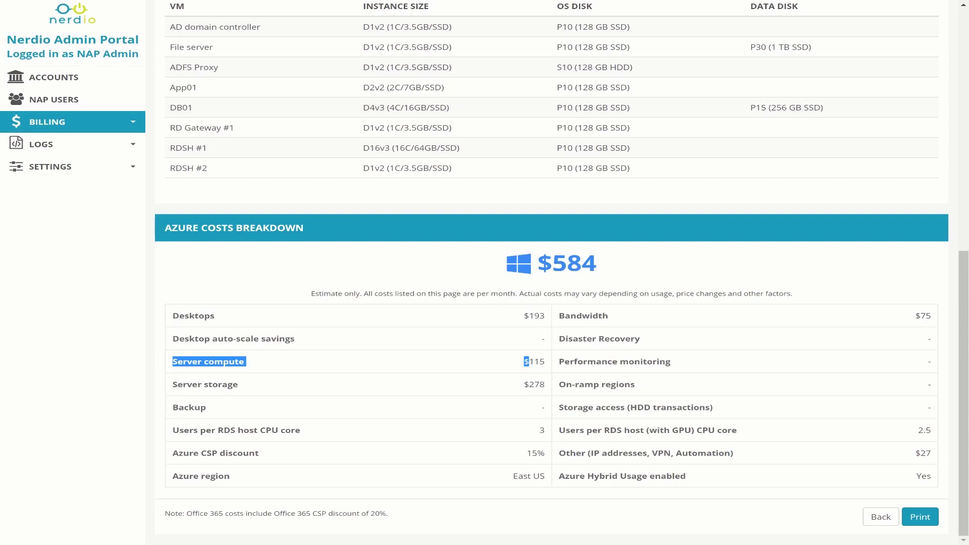
double_click(537, 384)
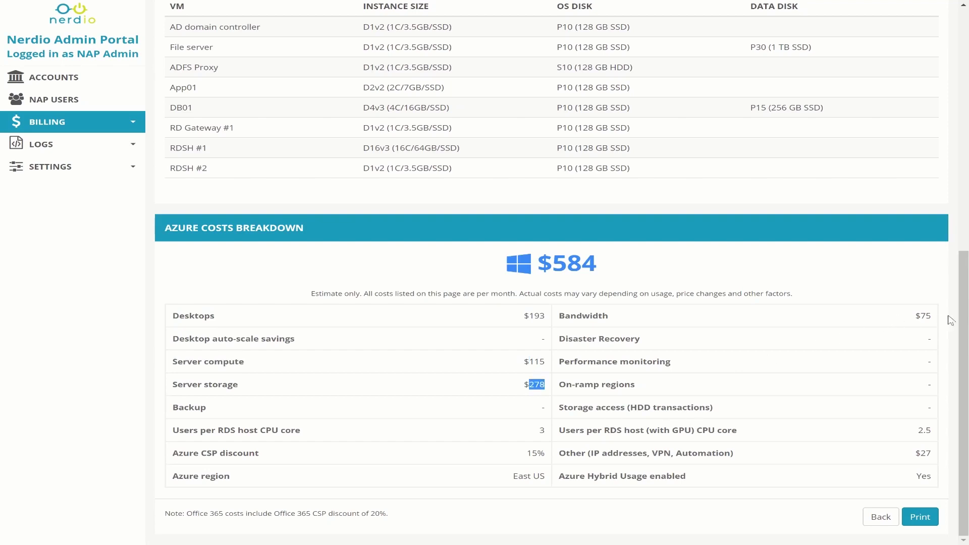
double_click(926, 315)
scroll(620, 380, "up", 8)
scroll(616, 202, "up", 2)
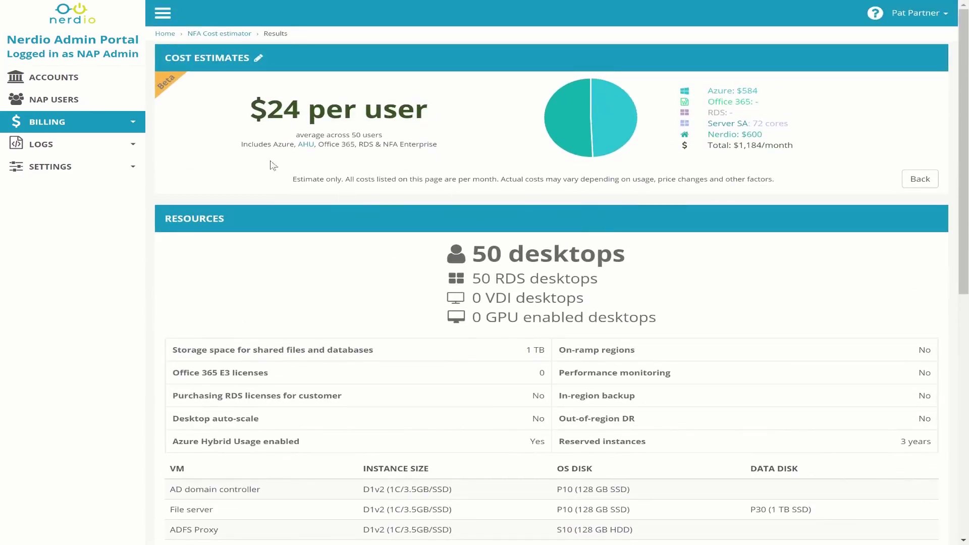
Retitle the cost estimate 'ACME Corp' and review the $24 per-user price and VM list
left_click(258, 58)
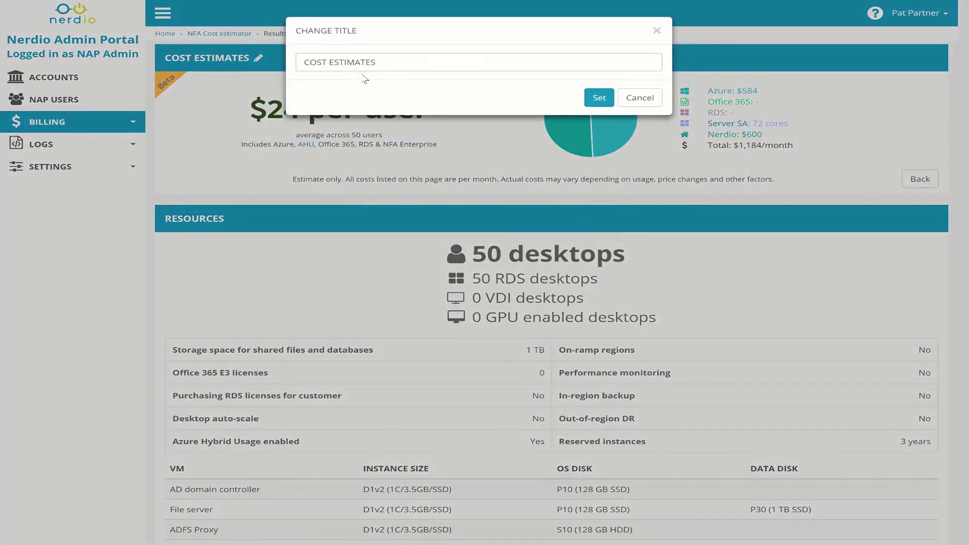
type("ACME Corp")
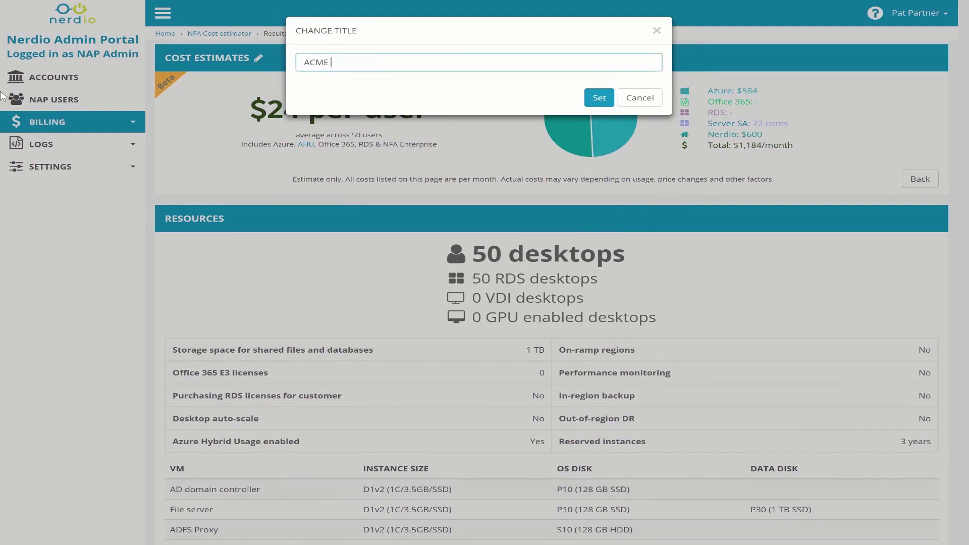
left_click(598, 98)
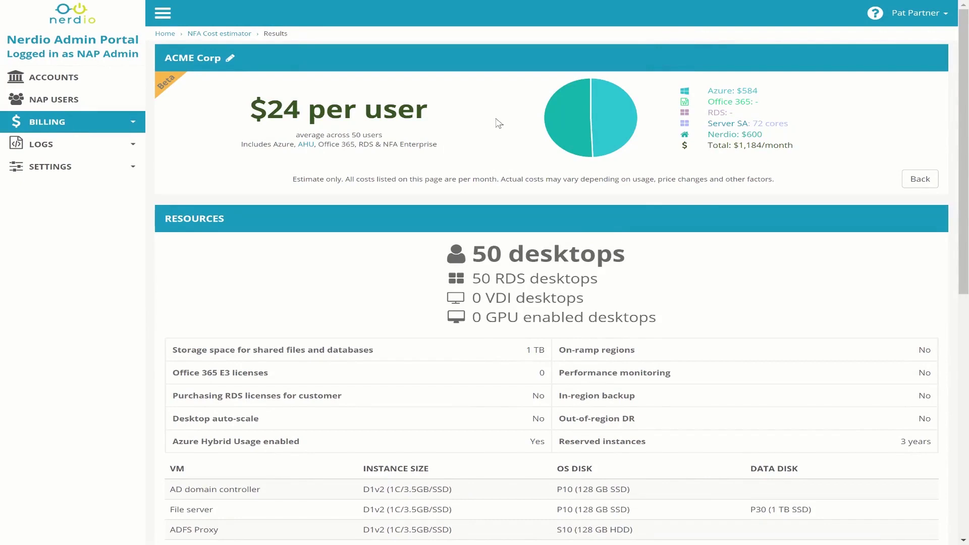
scroll(499, 124, "down", 1)
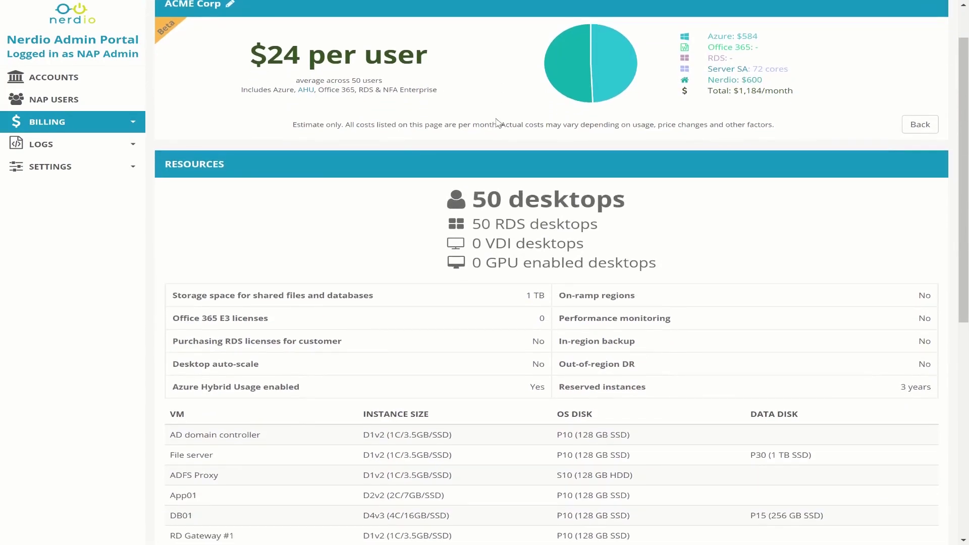
left_click_drag(301, 55, 267, 54)
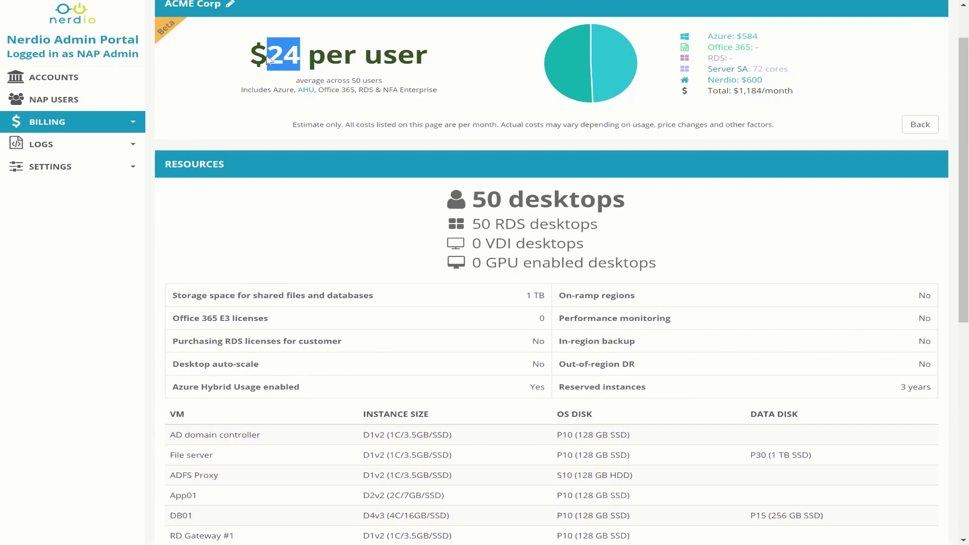
scroll(757, 217, "down", 2)
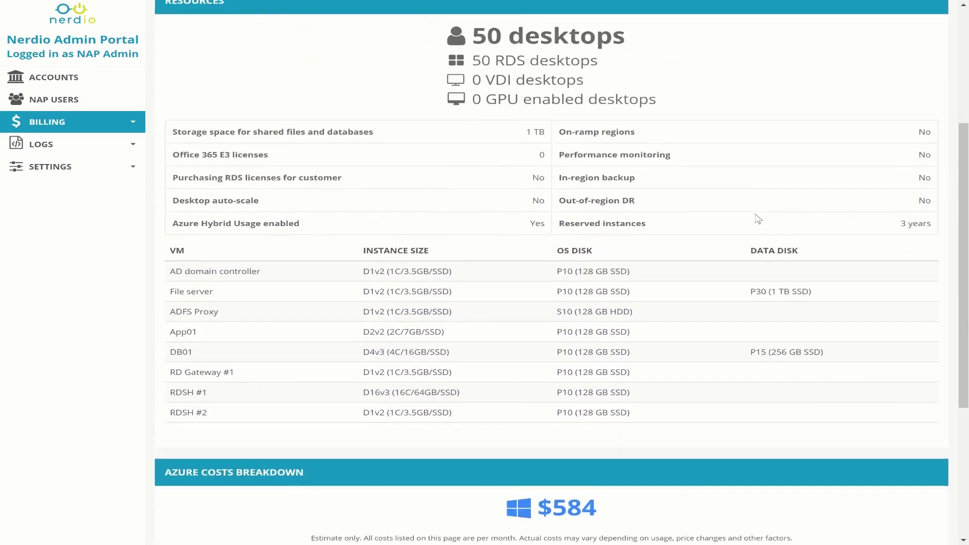
scroll(757, 218, "up", 3)
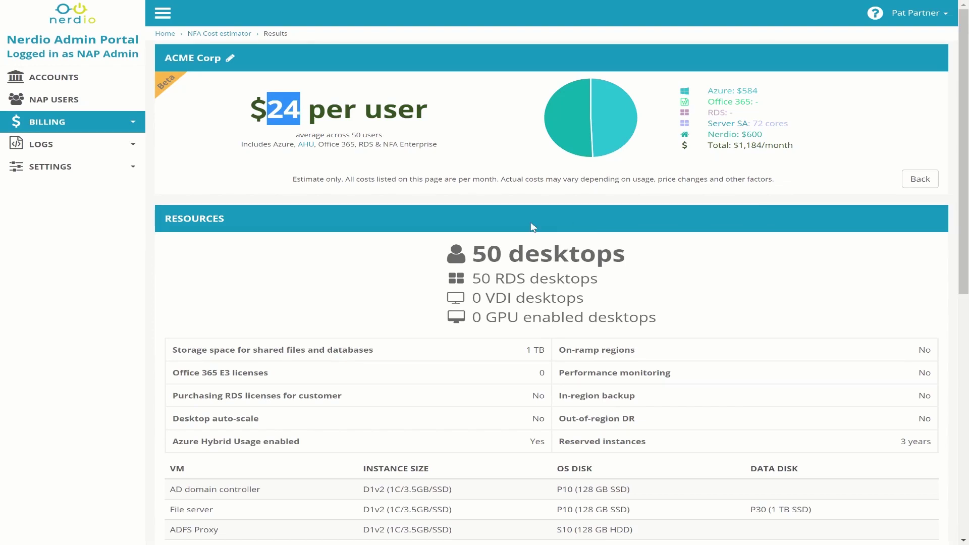
Switch back to the PowerPoint slide show and advance to the Exclusive offer slide
key("alt+Tab")
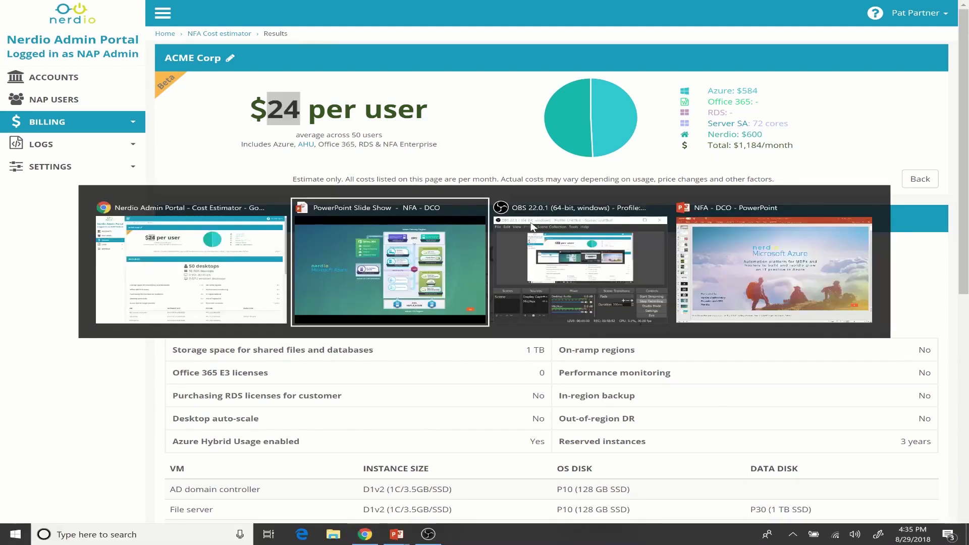
key("alt+Tab")
key("alt+Tab")
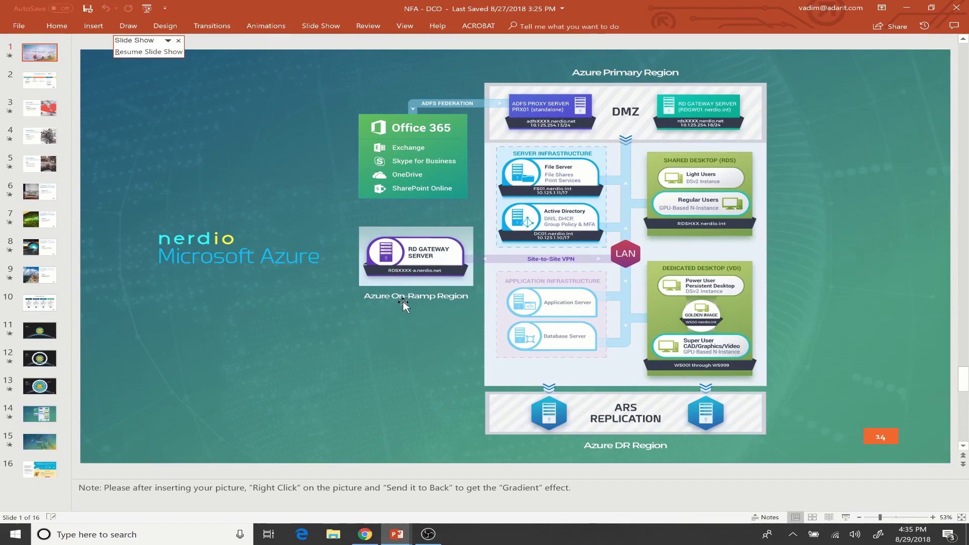
key("alt+Tab")
key("alt+Tab")
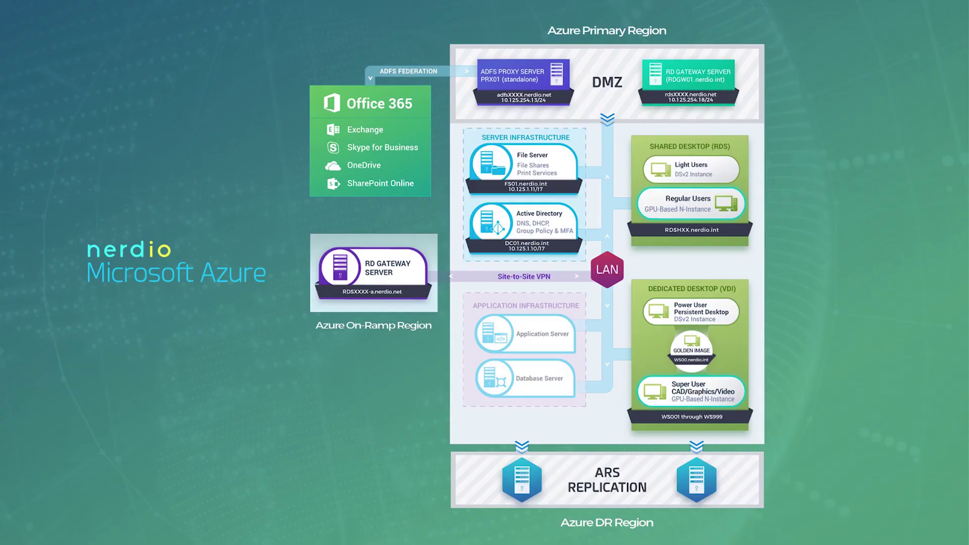
key("Right")
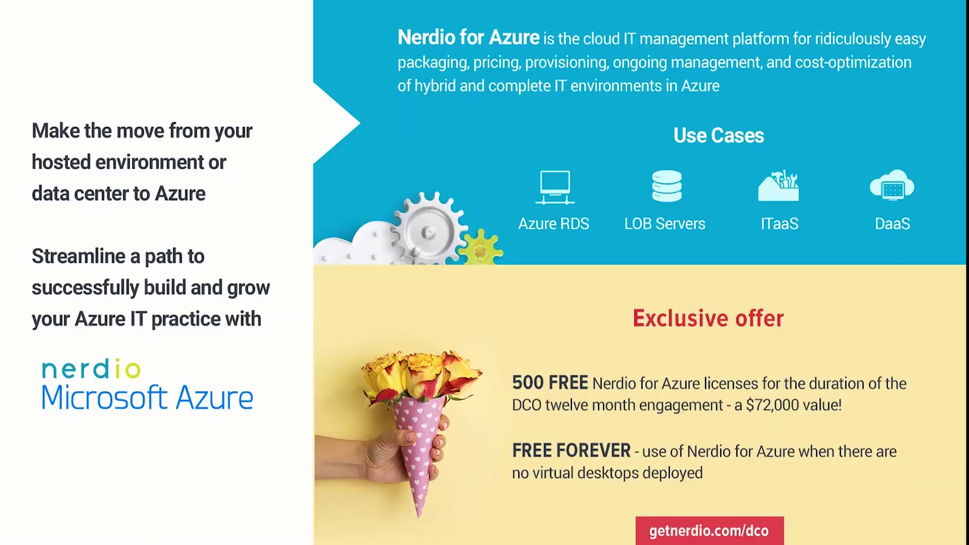